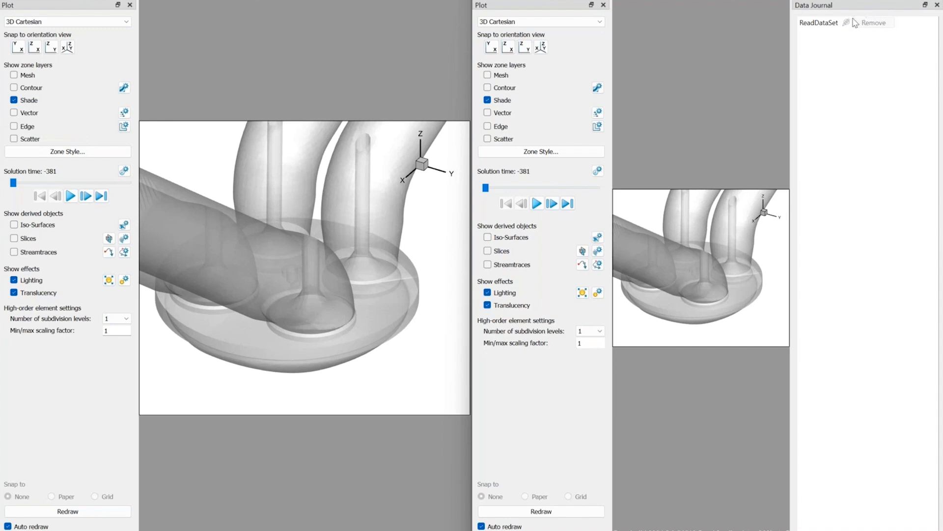
# Dock the Data Journal sidebar together with the Plot sidebar in the second session.
pyautogui.moveTo(830, 38); pyautogui.dragTo(525, 436)
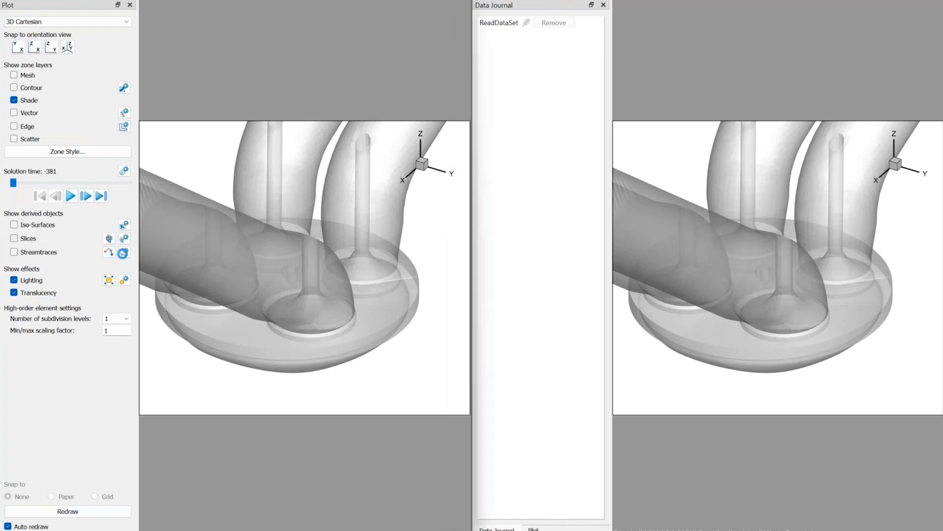
# Add a Z-plane slice through the engine model in the first session and set its primary location to 0.004.
pyautogui.click(108, 238)
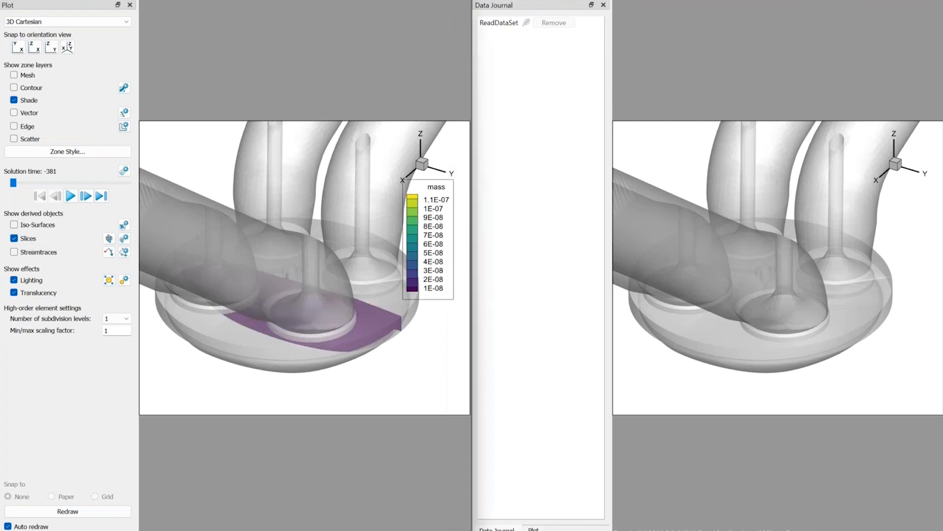
pyautogui.click(357, 252)
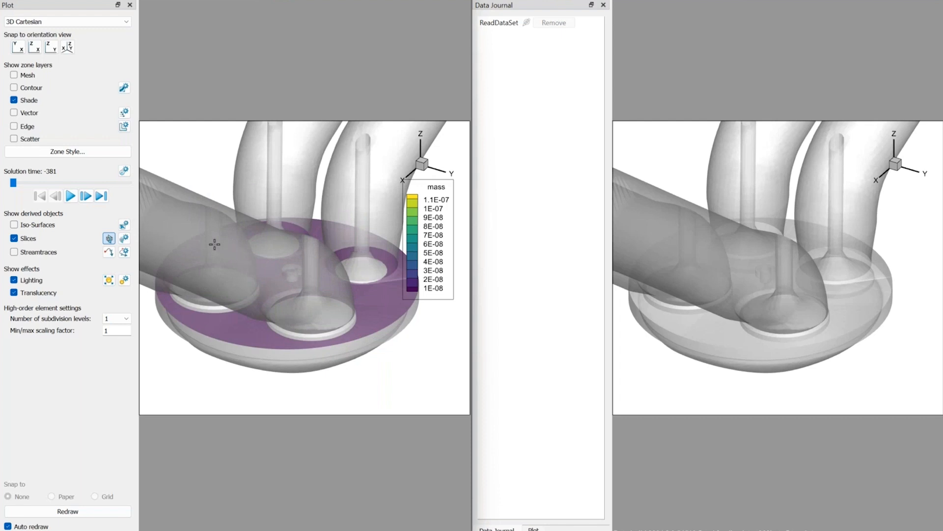
pyautogui.click(373, 260)
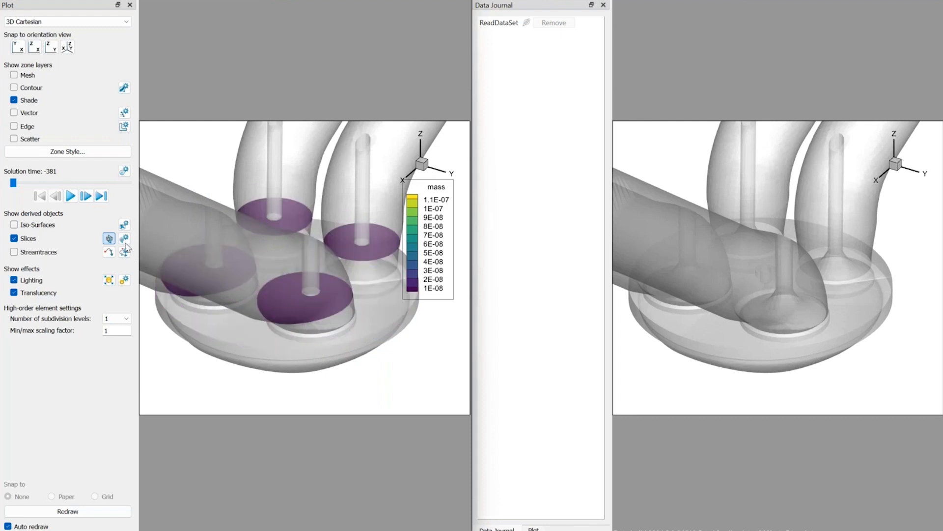
pyautogui.click(125, 239)
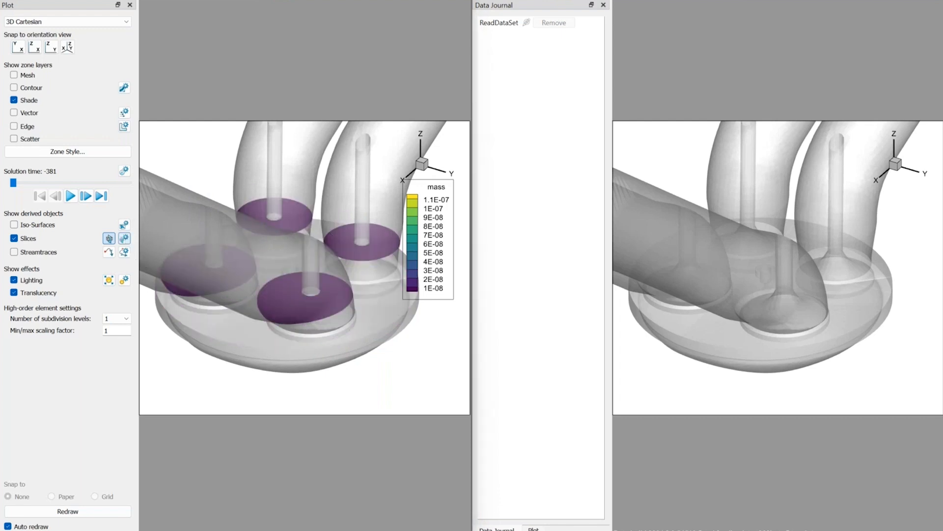
pyautogui.moveTo(254, 207); pyautogui.dragTo(305, 207)
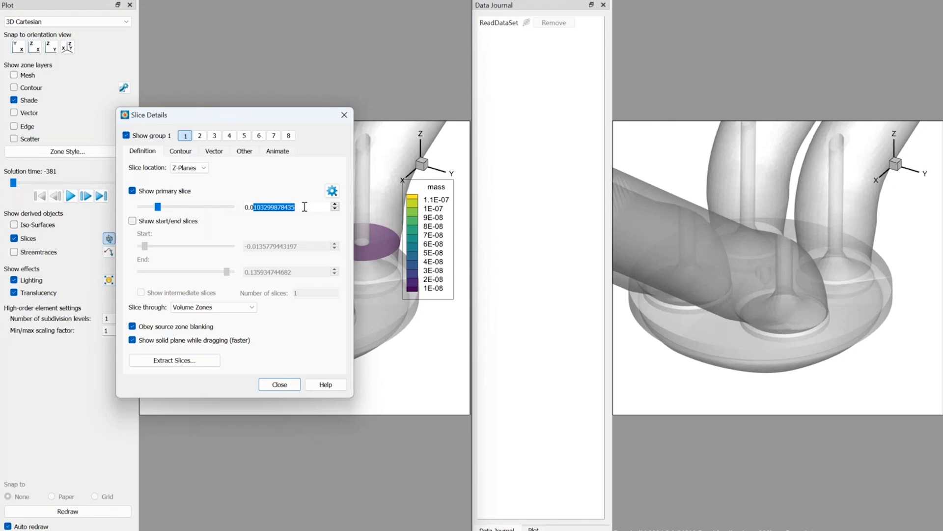
pyautogui.write('4')
pyautogui.press('Tab')
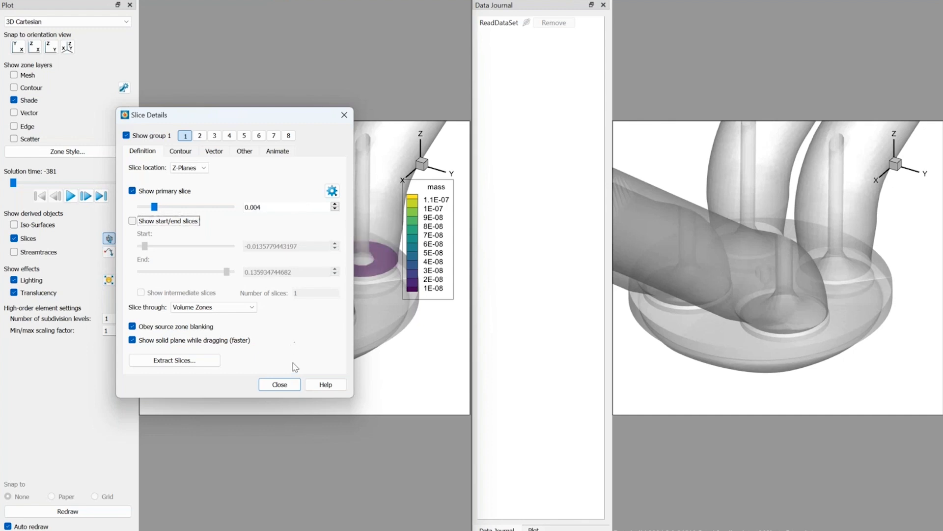
pyautogui.click(275, 388)
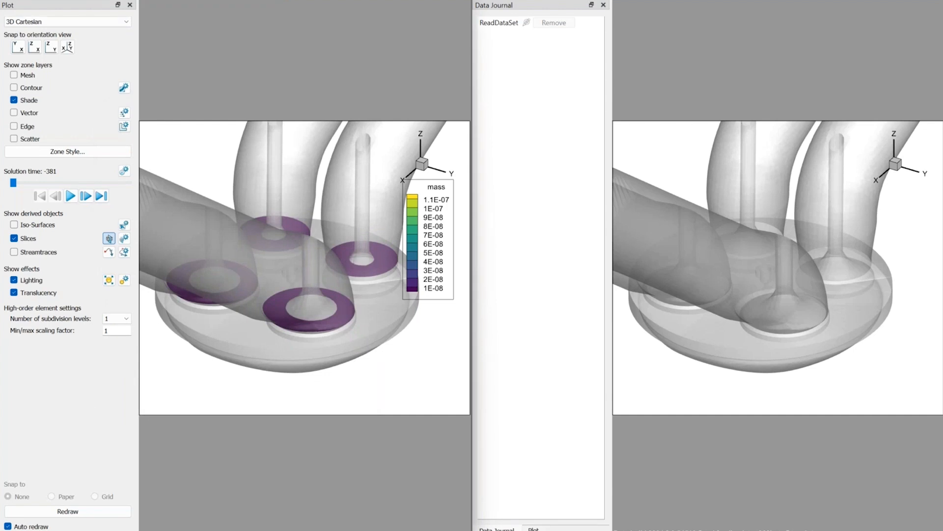
# Enable value blanking in the first session with constraint 1 active, blanking where X is greater than or equal to 0.
pyautogui.click(74, 0)
pyautogui.moveTo(145, 174)
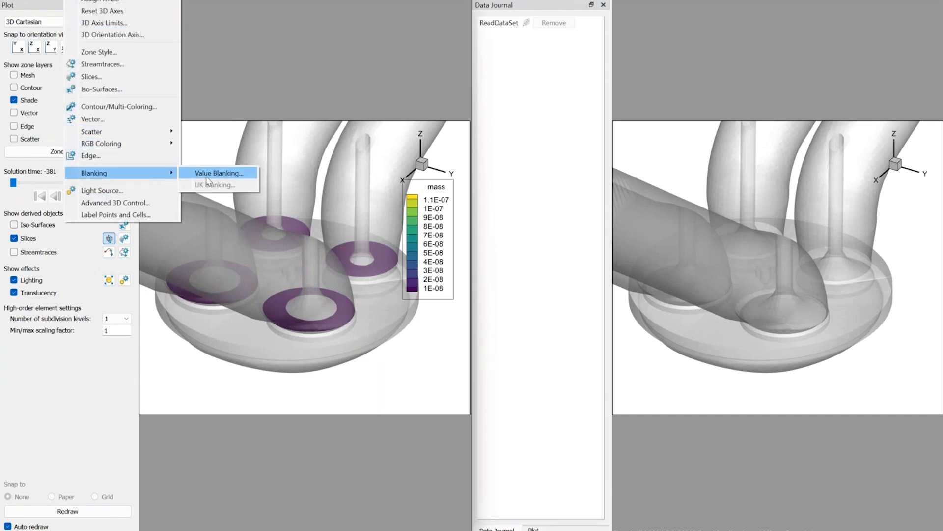
pyautogui.click(209, 174)
pyautogui.click(174, 172)
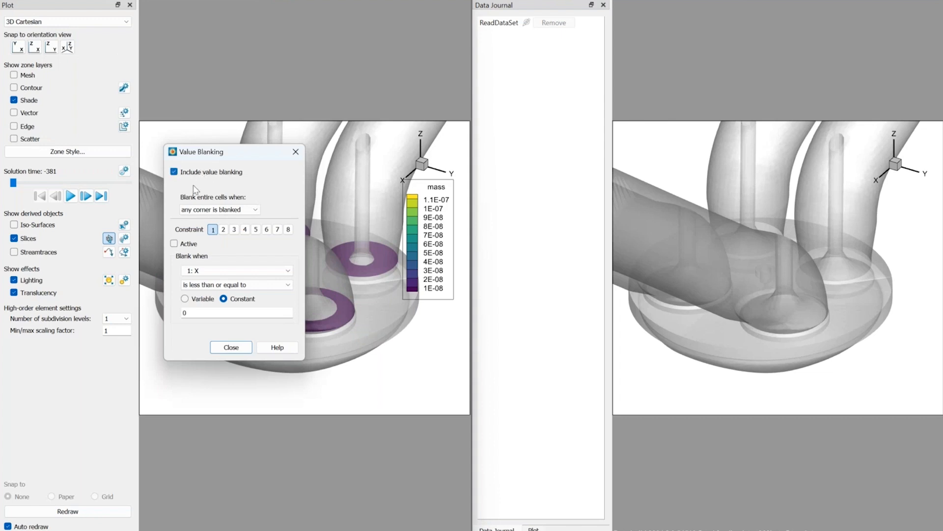
pyautogui.click(173, 244)
pyautogui.click(227, 285)
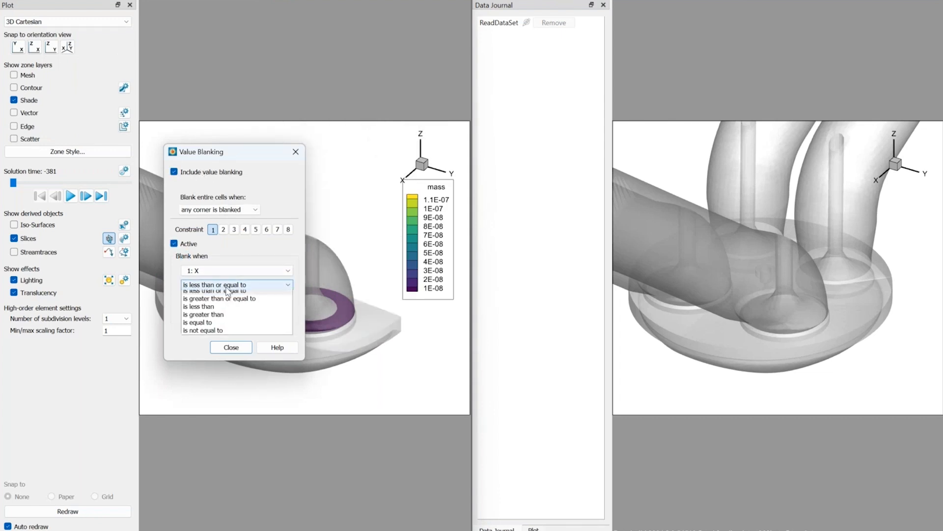
pyautogui.click(227, 303)
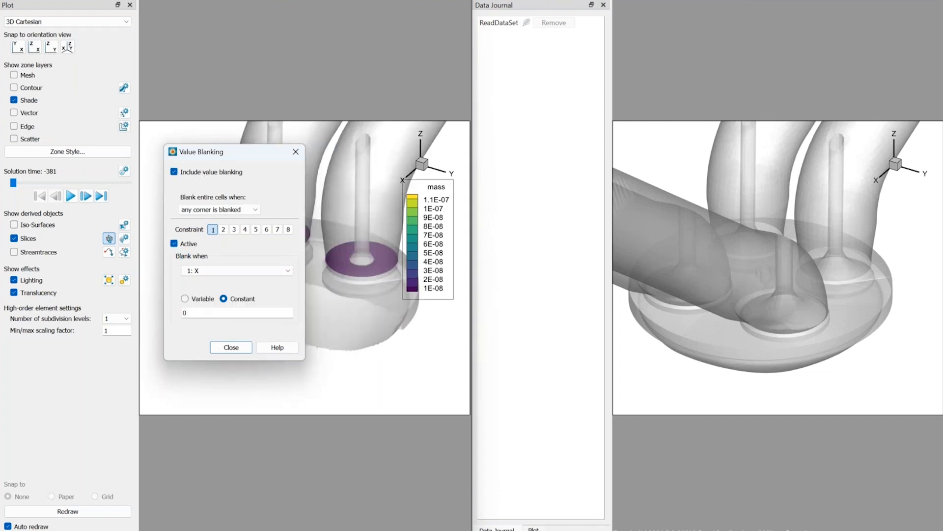
pyautogui.click(231, 347)
# Extract all active slice groups over all solution times in the first session, creating a zone for each slice.
pyautogui.click(165, 1)
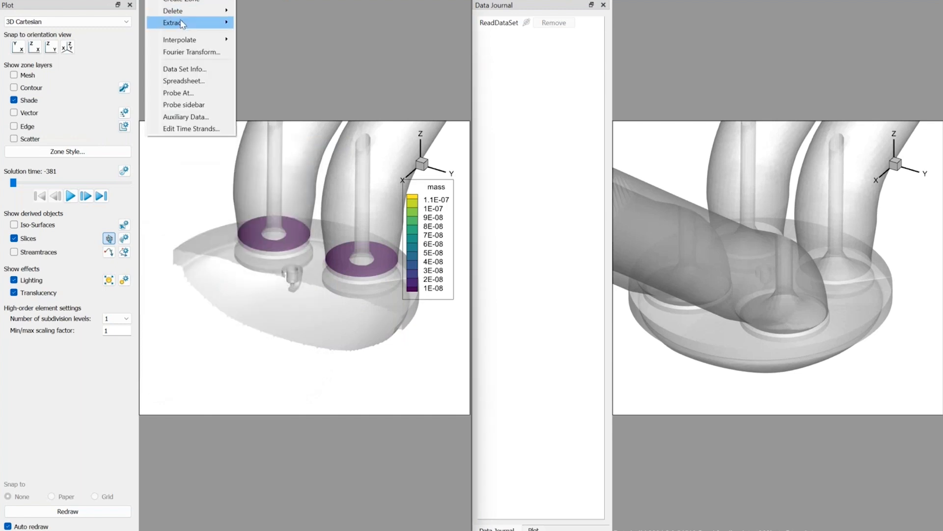
pyautogui.moveTo(187, 23)
pyautogui.click(260, 46)
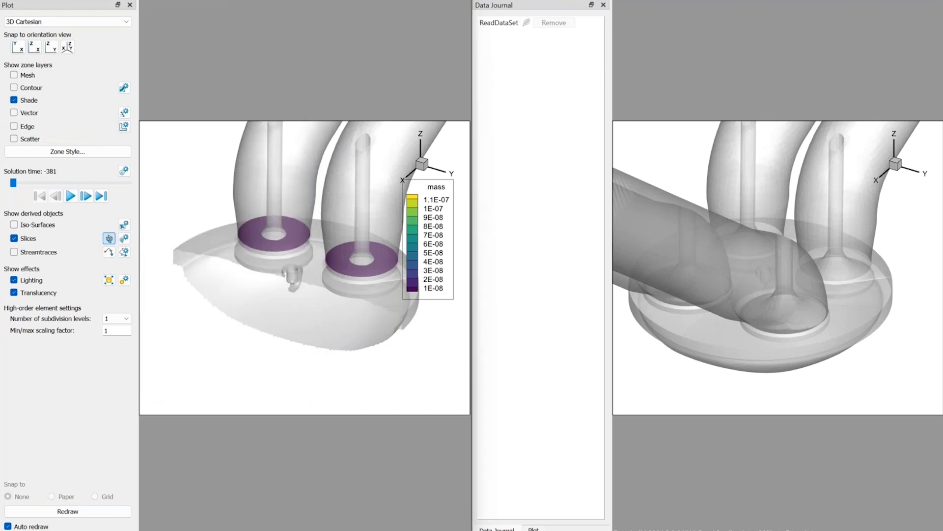
pyautogui.click(188, 341)
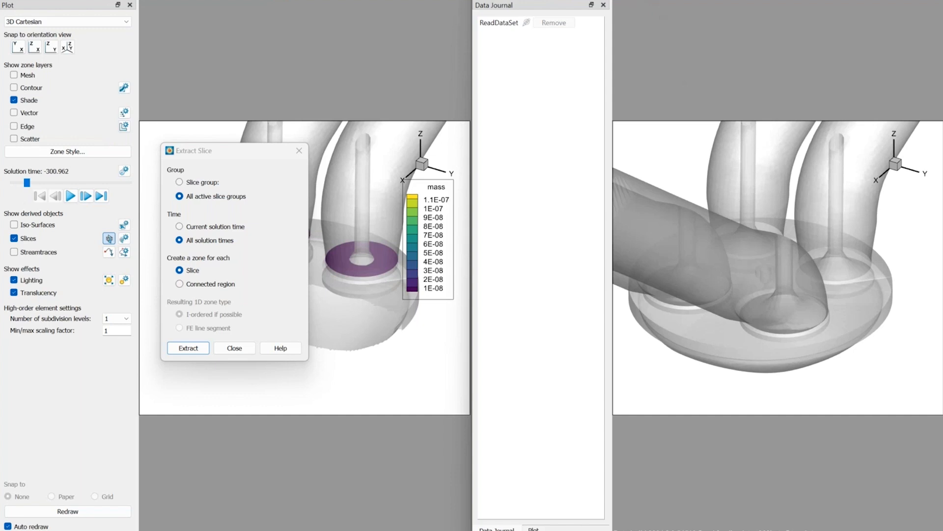
# In the second session, define a prototype slice extraction with origin (0, 0, 0.004) and normal (0, 0, 1).
pyautogui.click(629, 0)
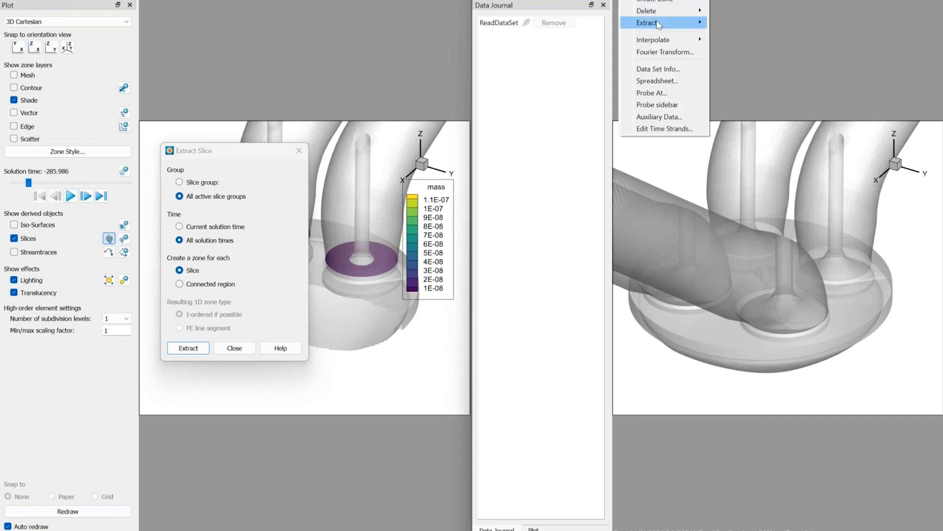
pyautogui.moveTo(704, 26)
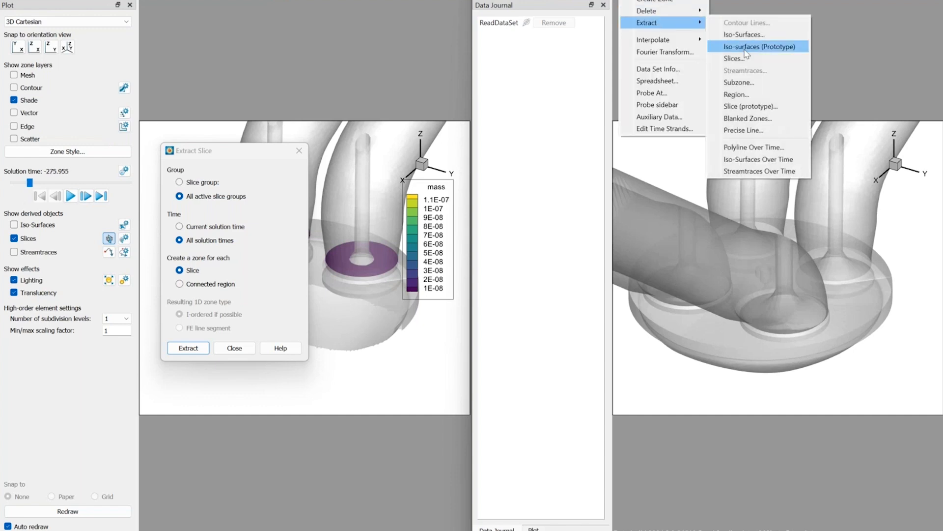
pyautogui.click(750, 107)
pyautogui.click(761, 198)
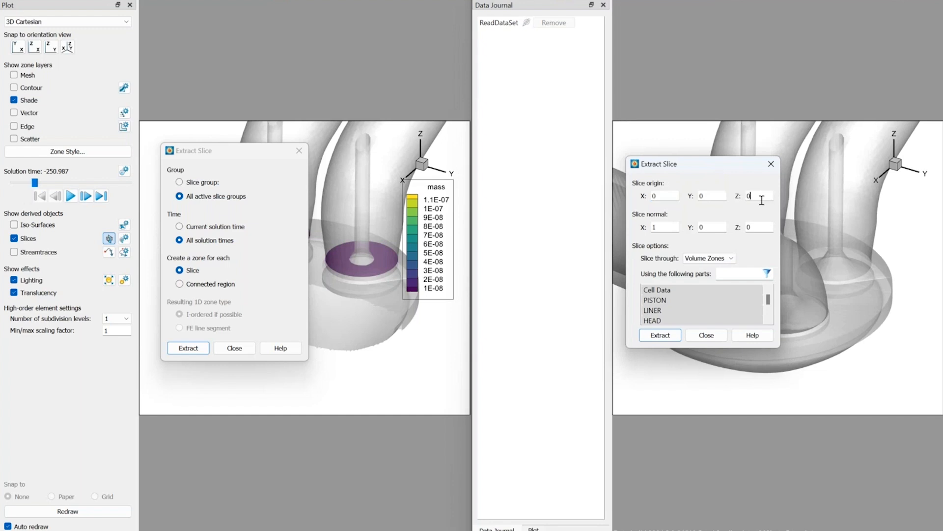
pyautogui.write('.004')
pyautogui.press('Tab')
pyautogui.write('0')
pyautogui.press('Tab')
pyautogui.press('Tab')
pyautogui.write('1')
# Extract the slice through volume zones using only the Cell Data part and close the extraction dialog.
pyautogui.click(698, 300)
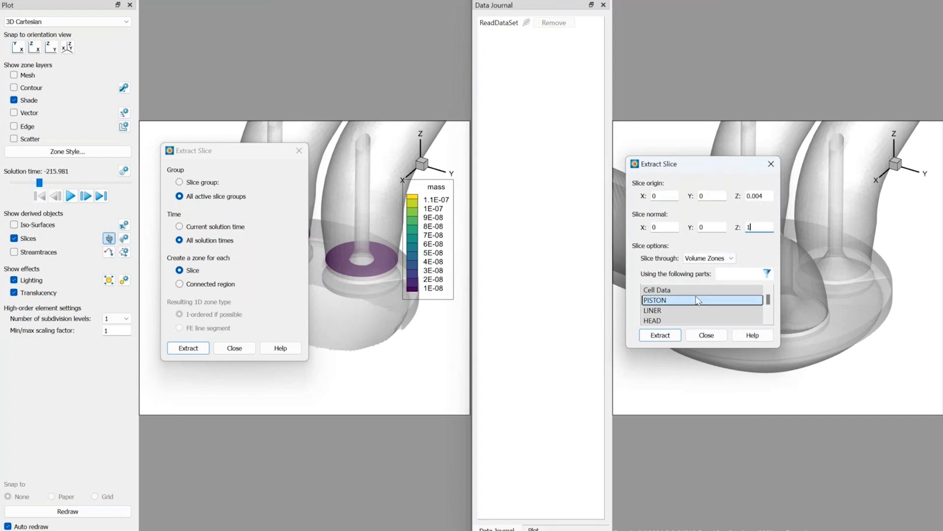
pyautogui.click(665, 338)
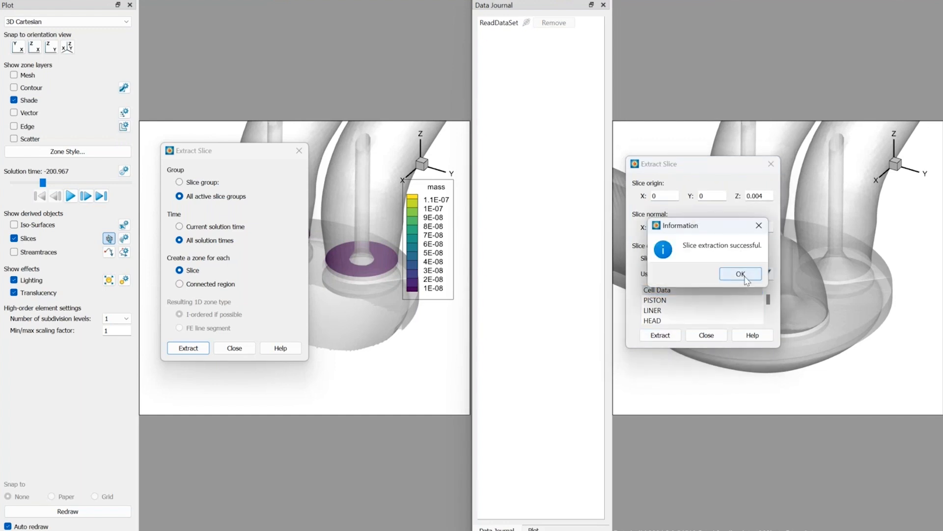
pyautogui.click(735, 272)
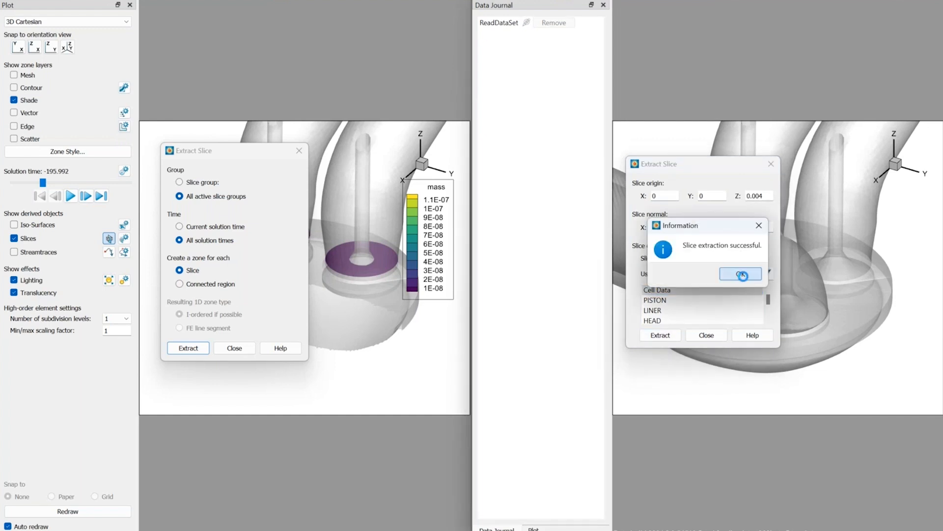
pyautogui.click(712, 339)
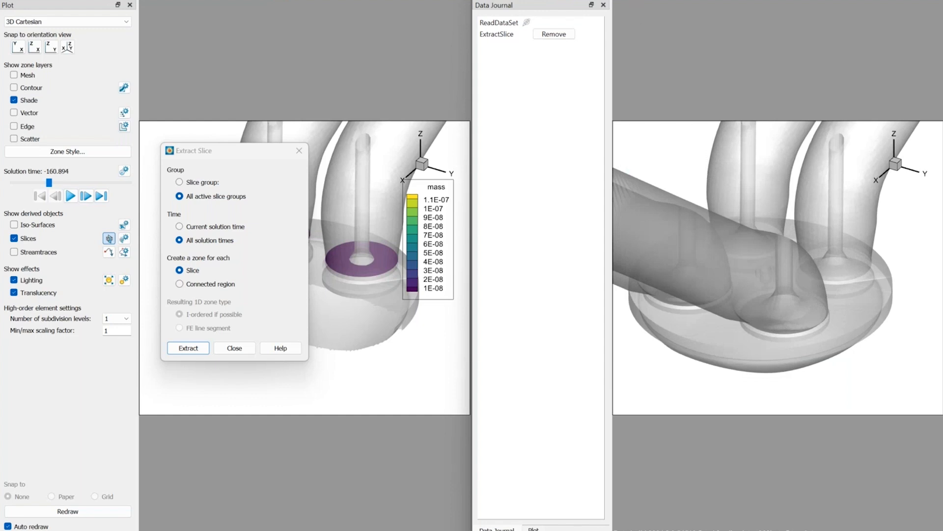
# Extract the region matching {X} < 0 from the Extracted Slice: Cell Data part, then close the region dialog.
pyautogui.click(628, 0)
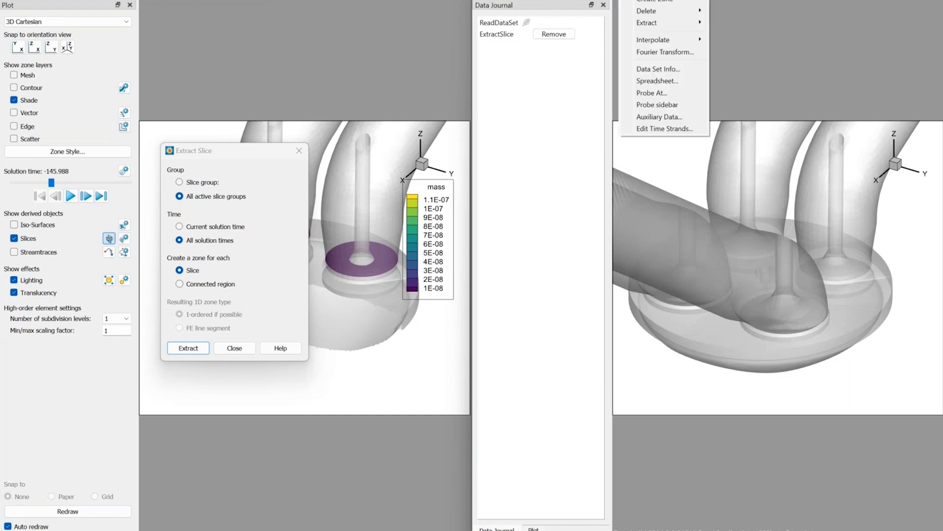
pyautogui.moveTo(661, 24)
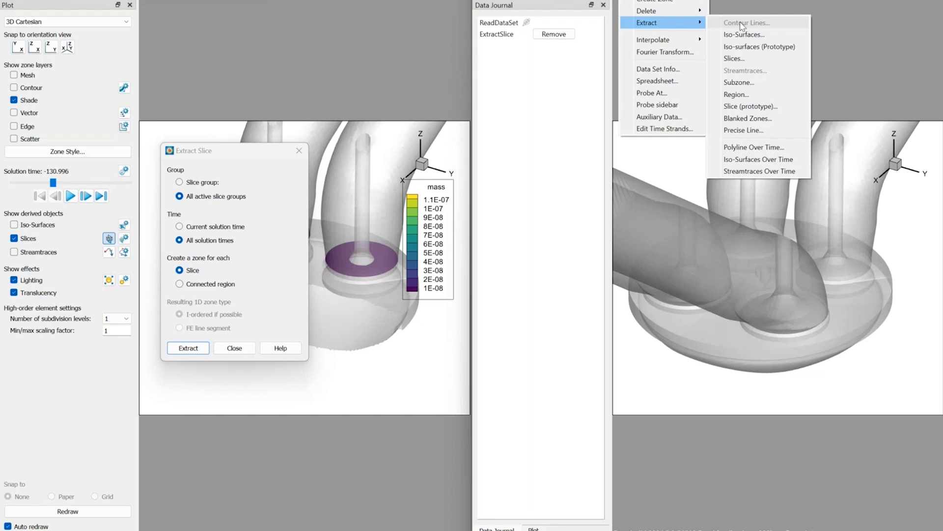
pyautogui.click(740, 94)
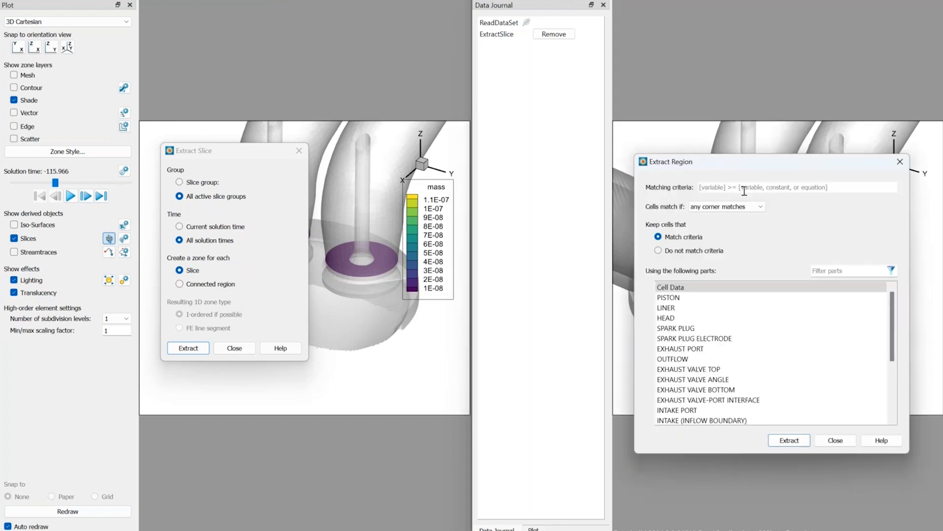
pyautogui.click(744, 189)
pyautogui.write('{X} < 0')
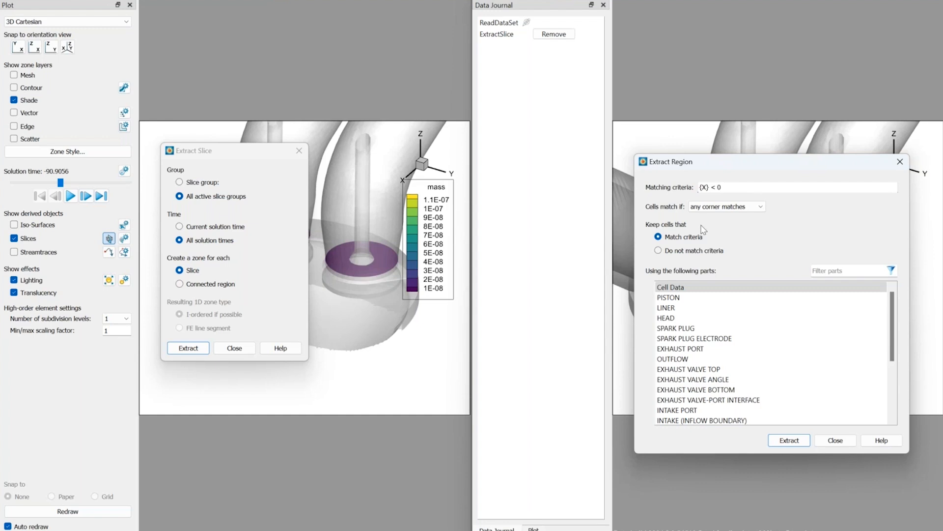
pyautogui.scroll(-4, 727, 364)
pyautogui.click(717, 410)
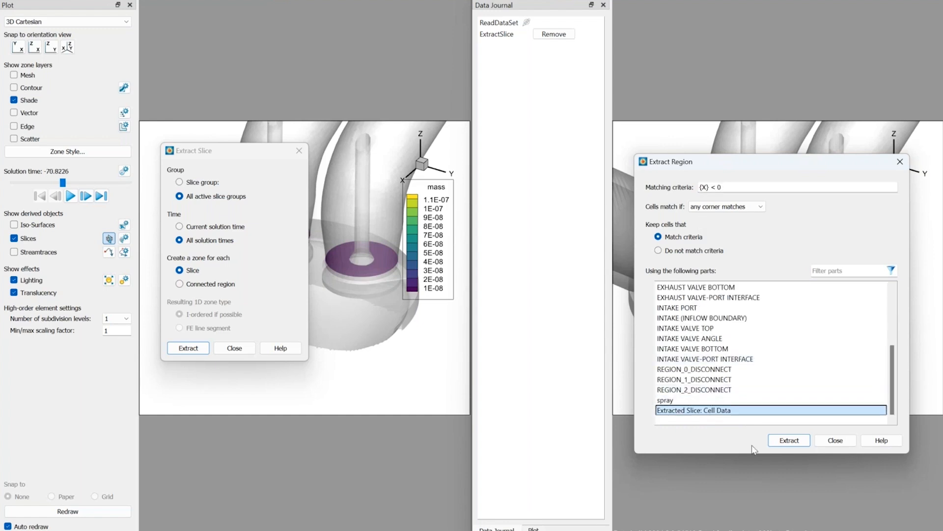
pyautogui.click(789, 442)
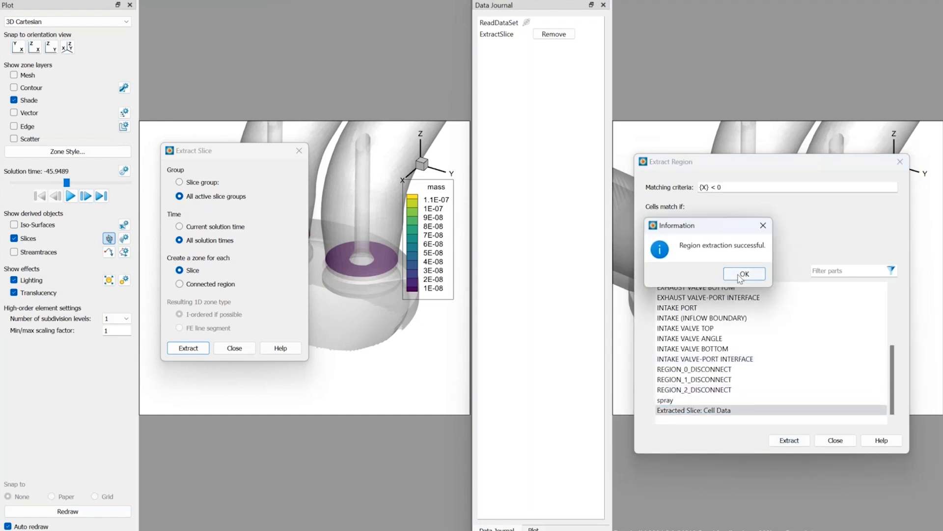
pyautogui.click(744, 274)
pyautogui.click(835, 440)
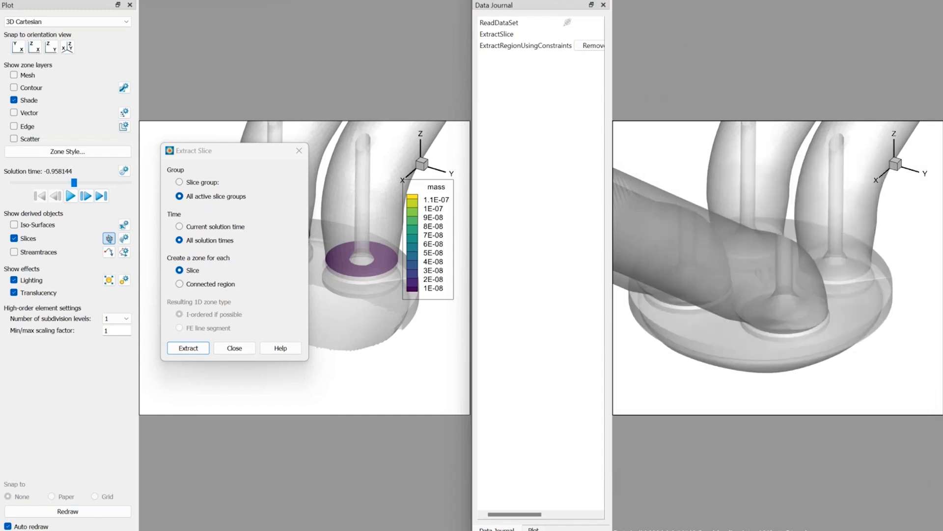
# Check the fluid properties and accept the field variables with velocities Vel_U, Vel_V, Vel_W plus pressure and temp.
pyautogui.click(776, 0)
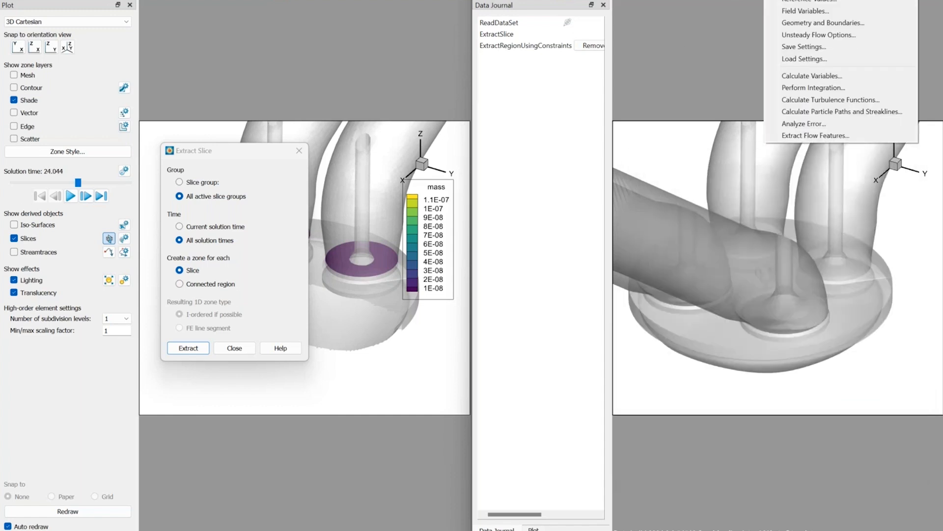
pyautogui.click(792, 0)
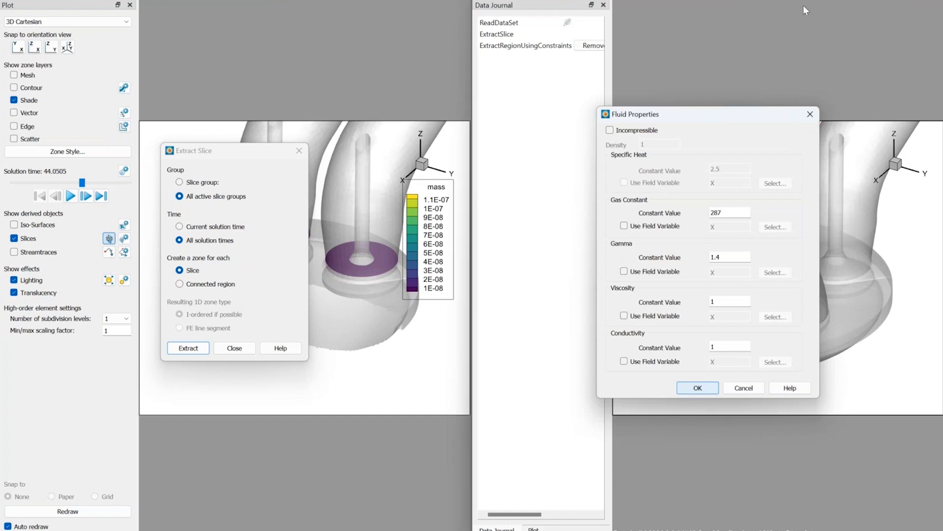
pyautogui.click(810, 114)
pyautogui.click(792, 0)
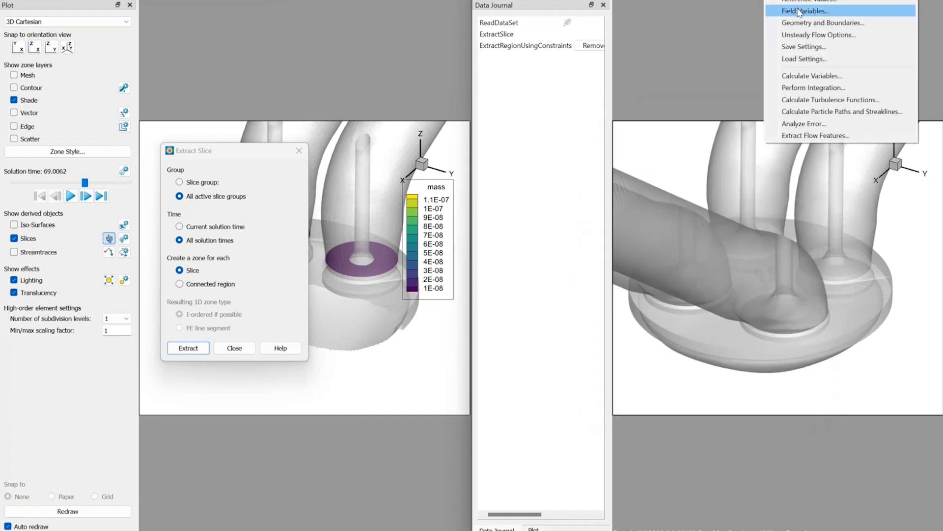
pyautogui.click(797, 11)
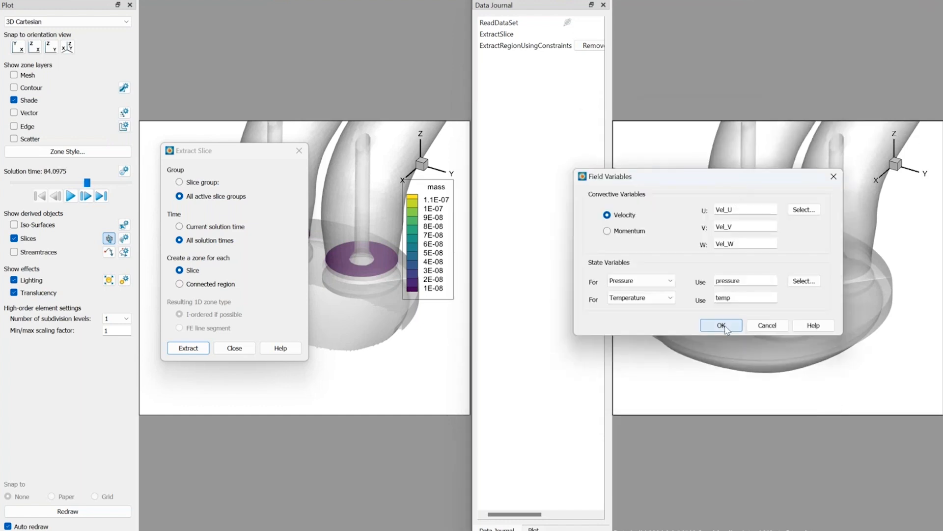
pyautogui.click(725, 328)
# Integrate the mass flow rate over Extracted Region: Extracted Slice: Cell Data, plot it as Result without tabulated results, and close the integration dialog.
pyautogui.click(792, 0)
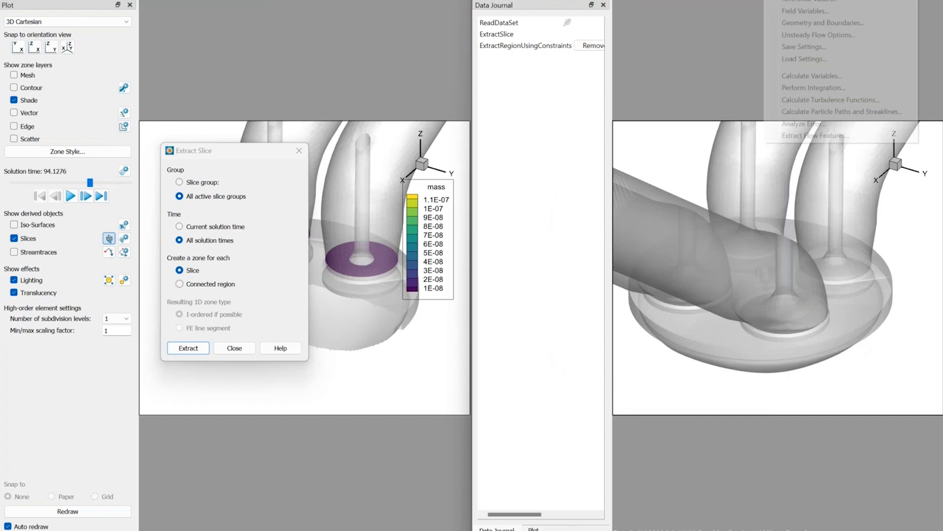
pyautogui.click(805, 89)
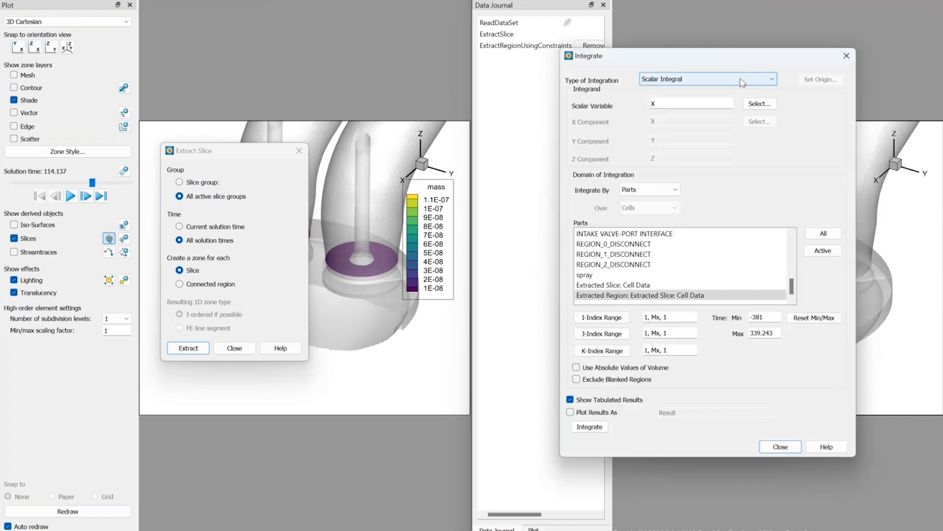
pyautogui.click(707, 78)
pyautogui.click(671, 143)
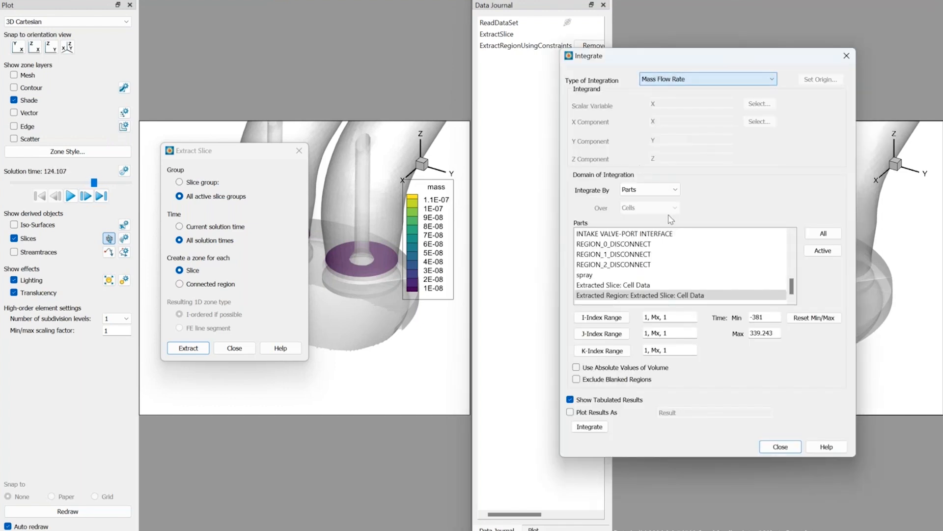
pyautogui.click(659, 294)
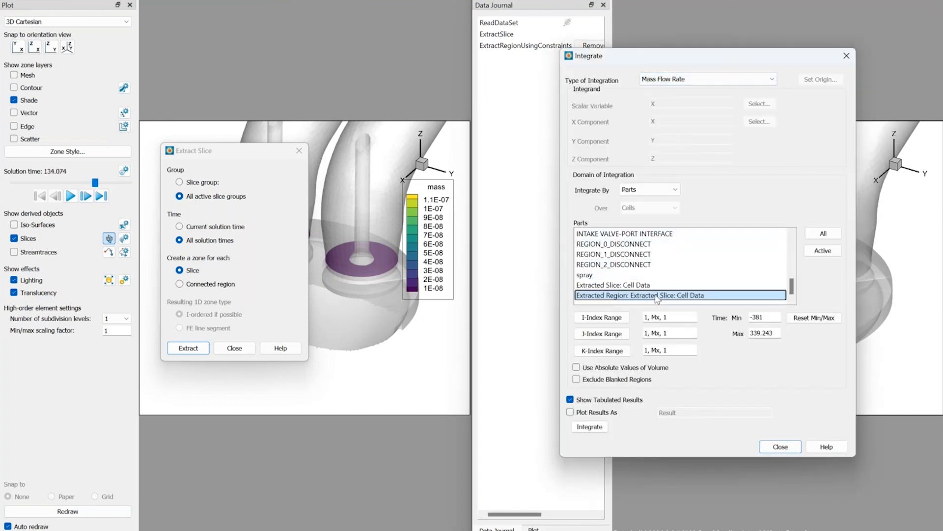
pyautogui.click(590, 399)
pyautogui.click(587, 412)
pyautogui.click(585, 427)
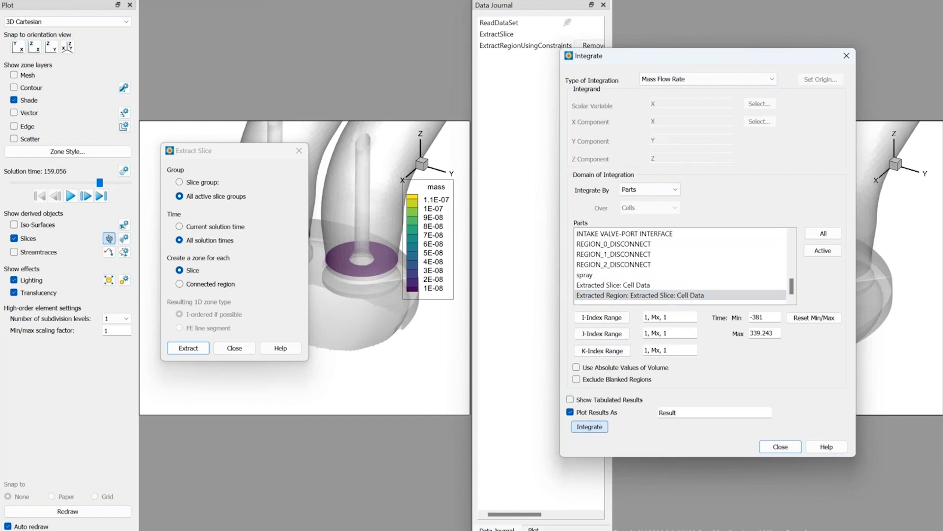
pyautogui.click(733, 284)
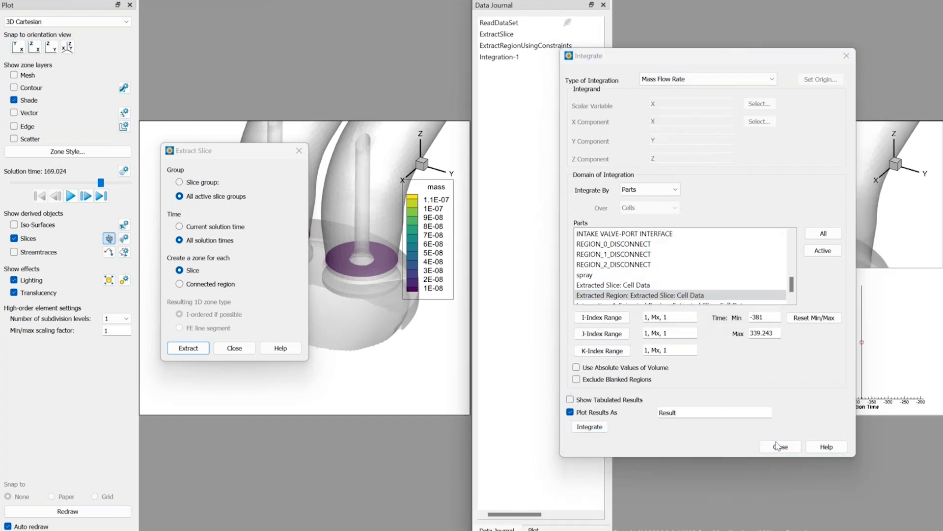
pyautogui.click(777, 446)
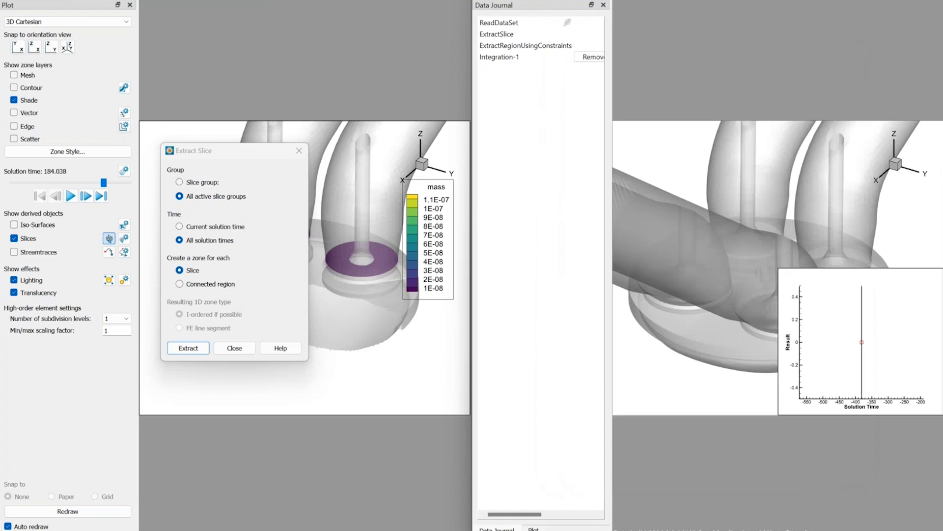
# Widen the Result plot frame to the full page width and play the time animation to the end with a time step skip of 20.
pyautogui.moveTo(779, 340); pyautogui.dragTo(614, 341)
pyautogui.click(533, 528)
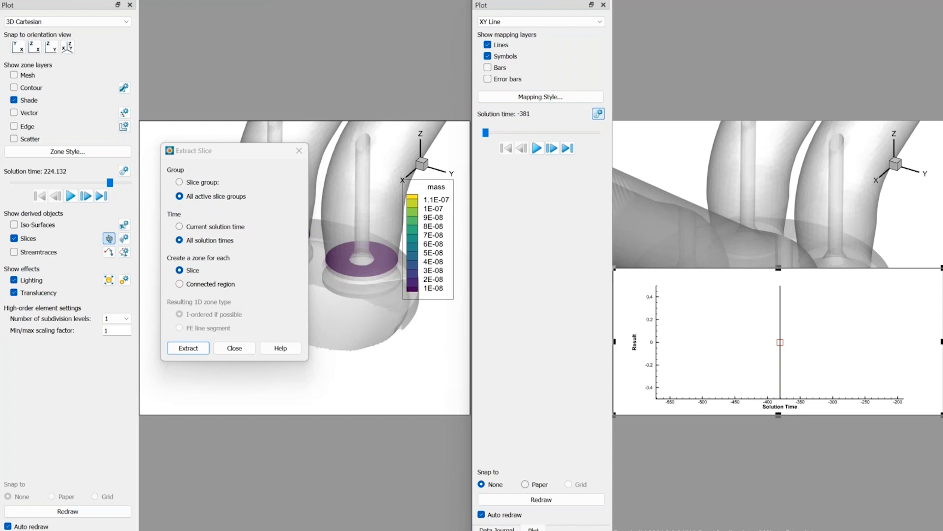
pyautogui.click(598, 115)
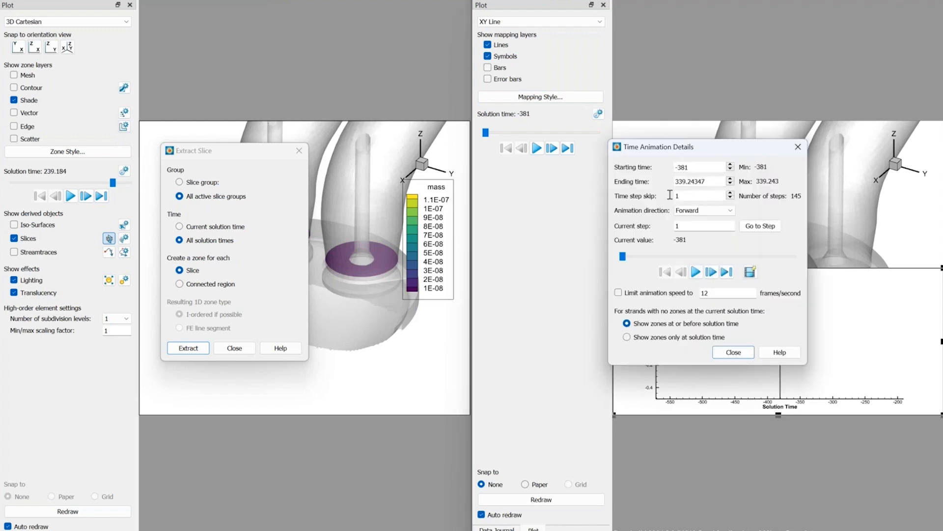
pyautogui.moveTo(675, 196); pyautogui.dragTo(684, 197)
pyautogui.write('20')
pyautogui.click(696, 272)
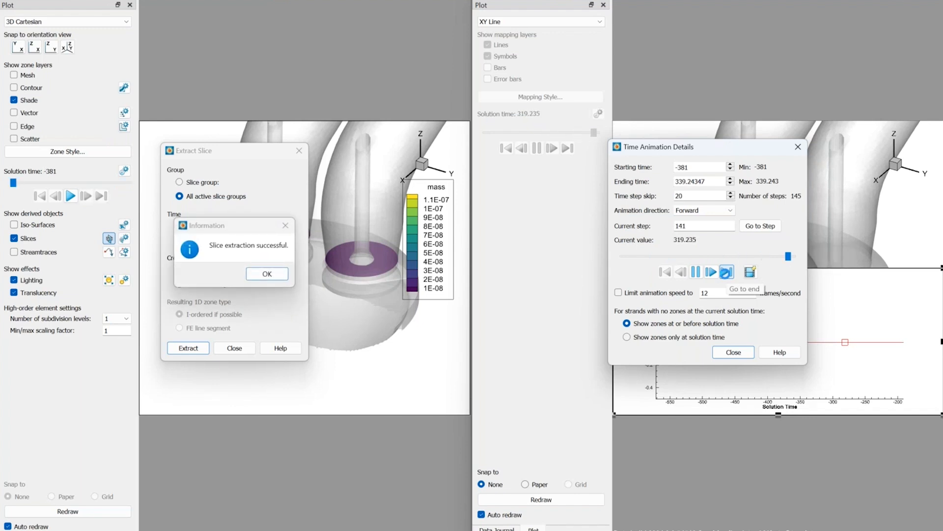
pyautogui.click(726, 272)
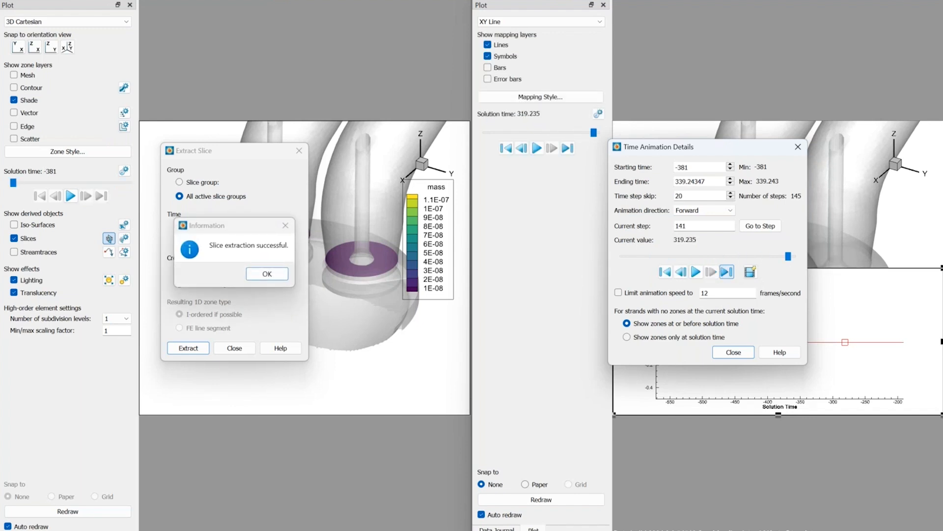
pyautogui.click(734, 352)
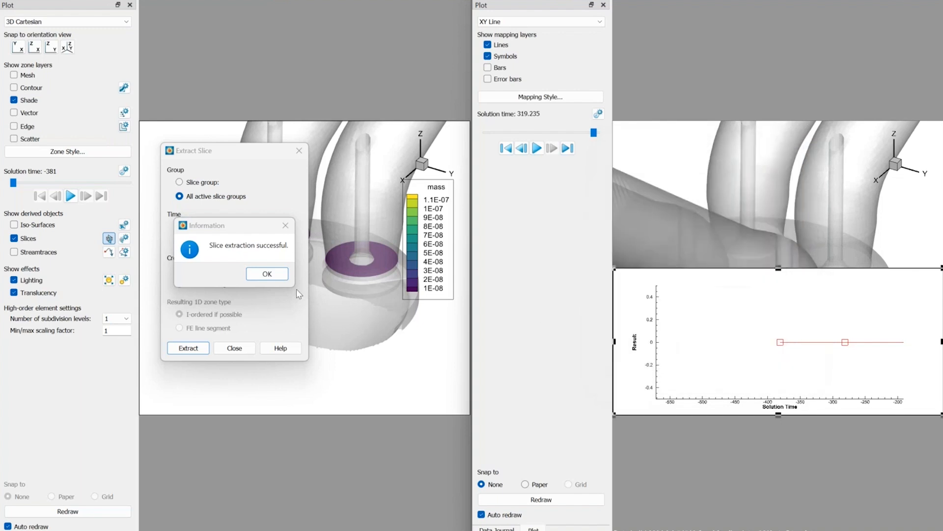
pyautogui.click(722, 328)
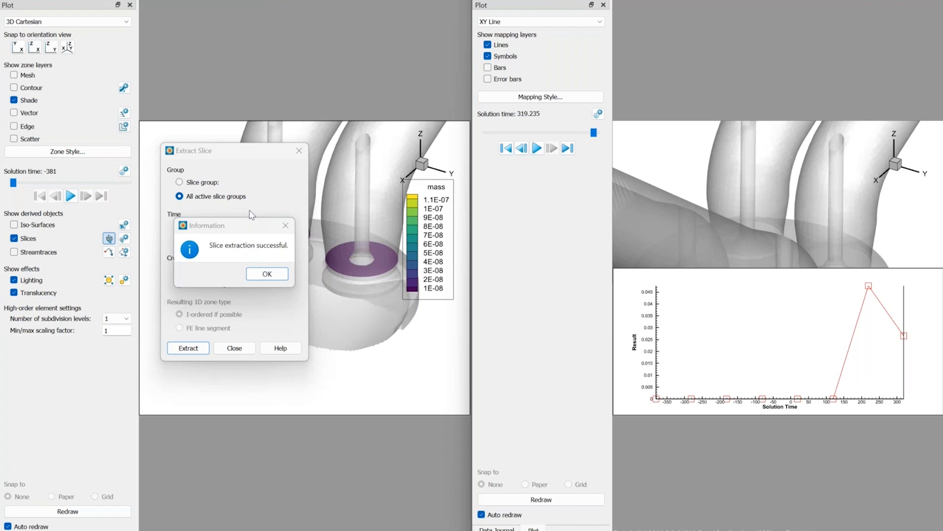
# In the first session, dismiss the slice extraction message and close the Extract Slice dialog.
pyautogui.click(270, 273)
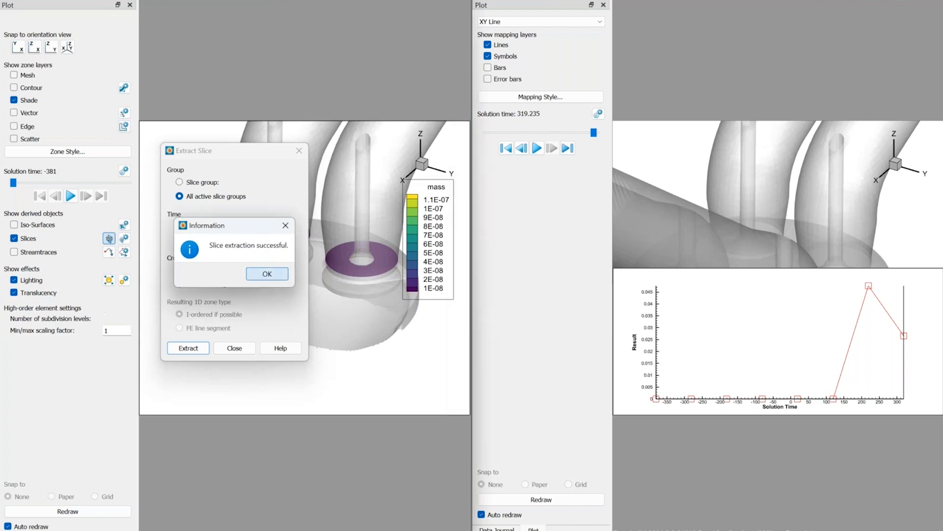
pyautogui.click(266, 273)
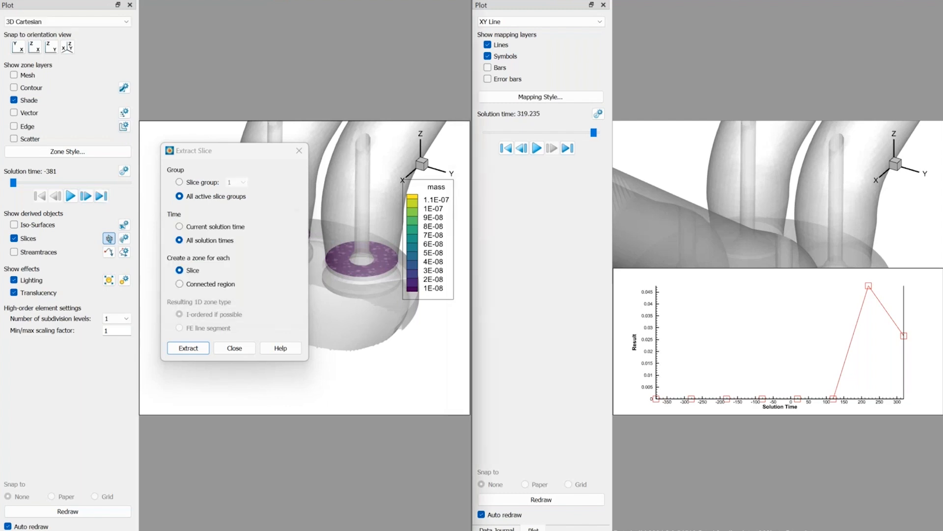
pyautogui.click(234, 348)
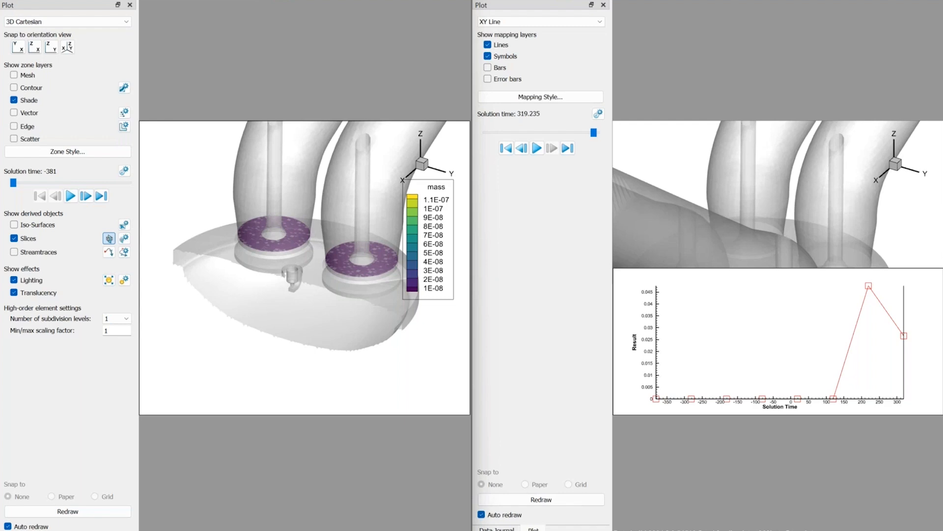
# In the second session's data journal, review the settings of the ExtractSlice, ExtractRegionUsingConstraints and Integration-1 entries.
pyautogui.click(497, 529)
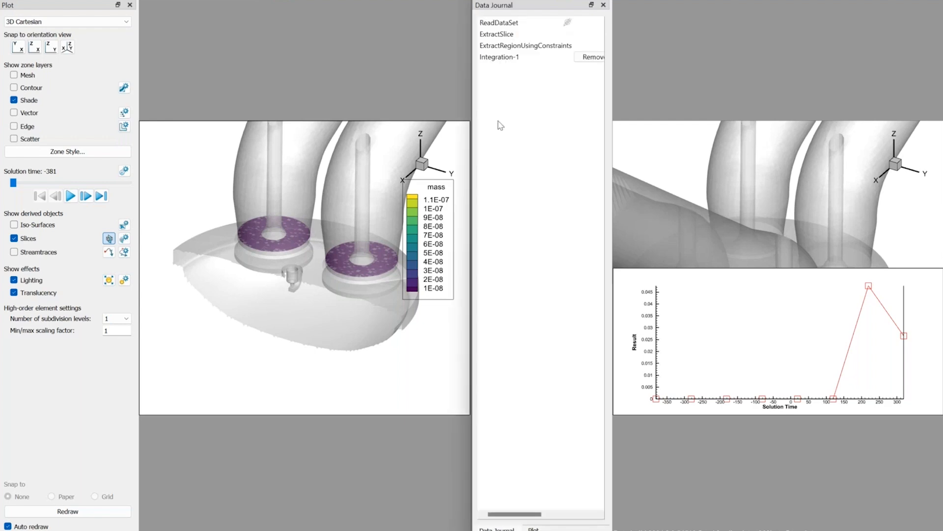
pyautogui.click(501, 34)
pyautogui.click(507, 48)
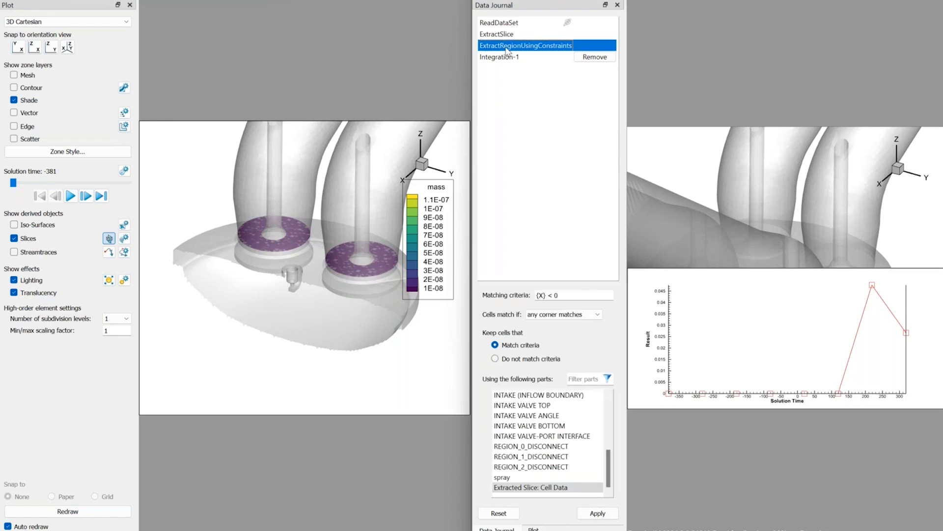
pyautogui.click(506, 57)
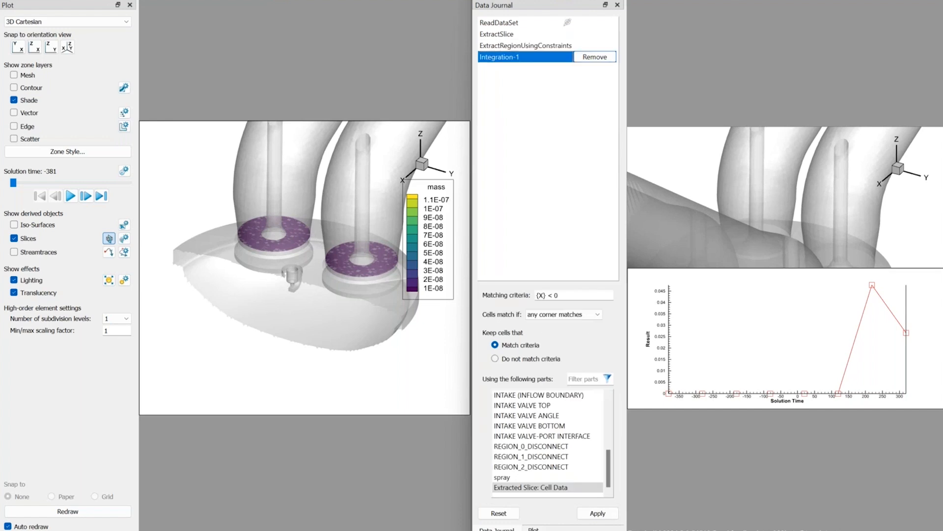
# Move the 3D engine frame up so that it sits above the Result plot.
pyautogui.click(252, 16)
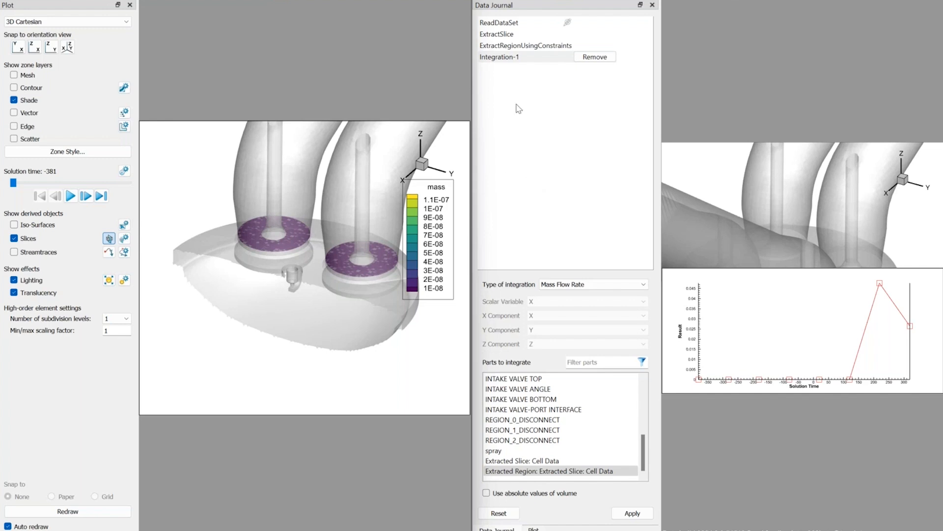
pyautogui.click(745, 146)
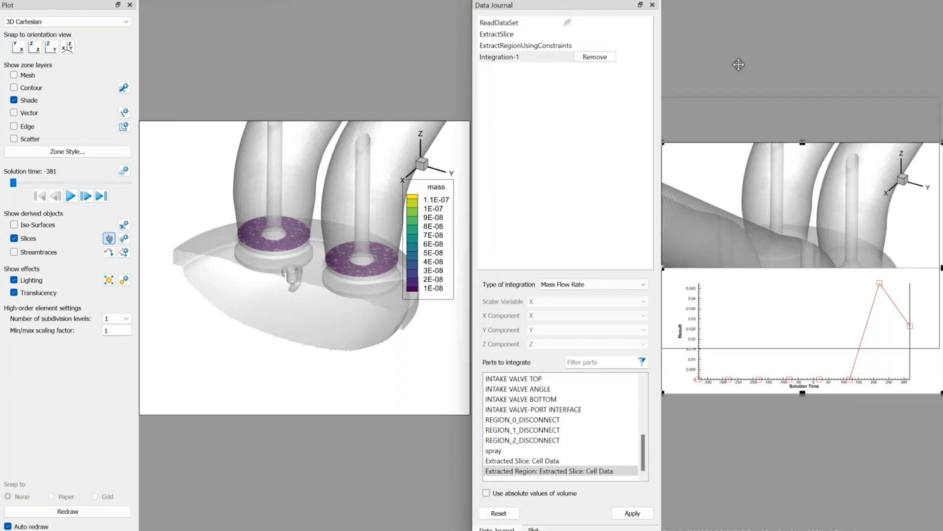
pyautogui.moveTo(745, 146); pyautogui.dragTo(742, 27)
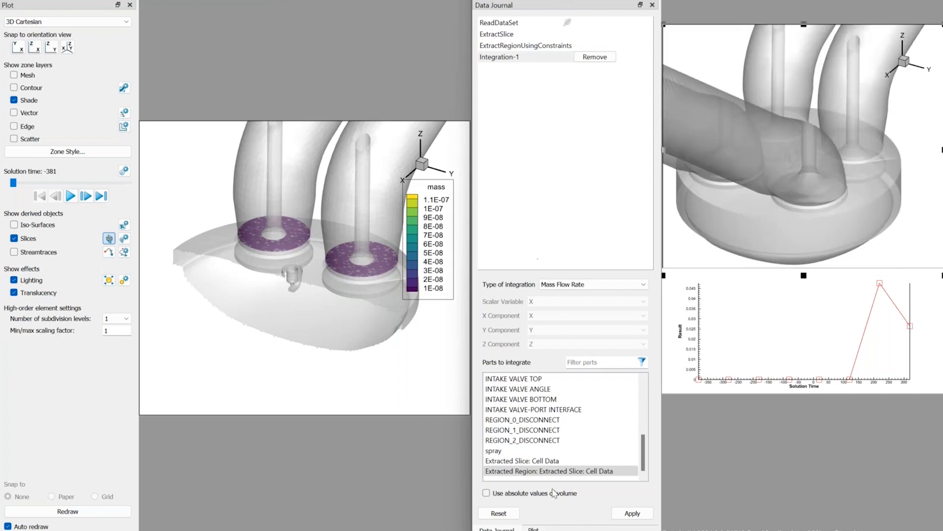
# Show the Extracted Slice: Z=0.004 zone in the 3D frame, set its shade color to red, and close the zone style settings.
pyautogui.click(533, 528)
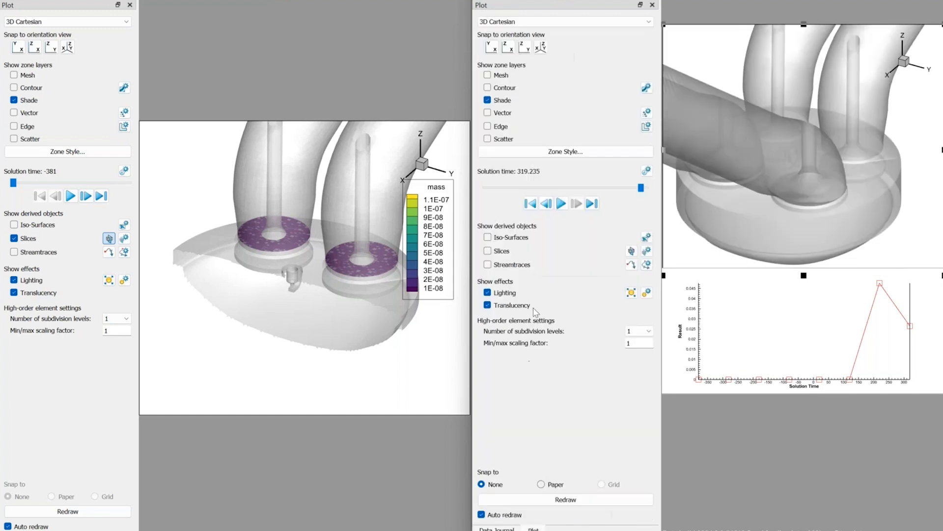
pyautogui.click(554, 155)
pyautogui.scroll(-3, 445, 246)
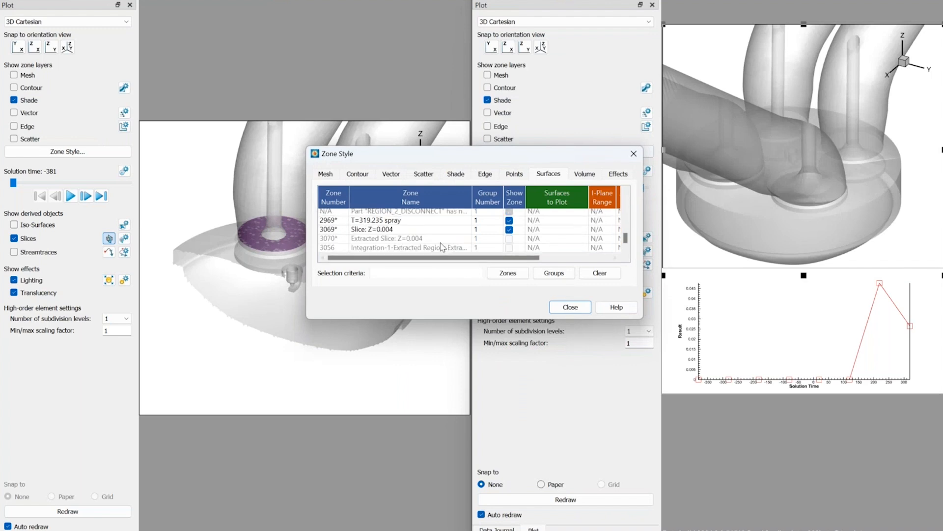
pyautogui.click(427, 238)
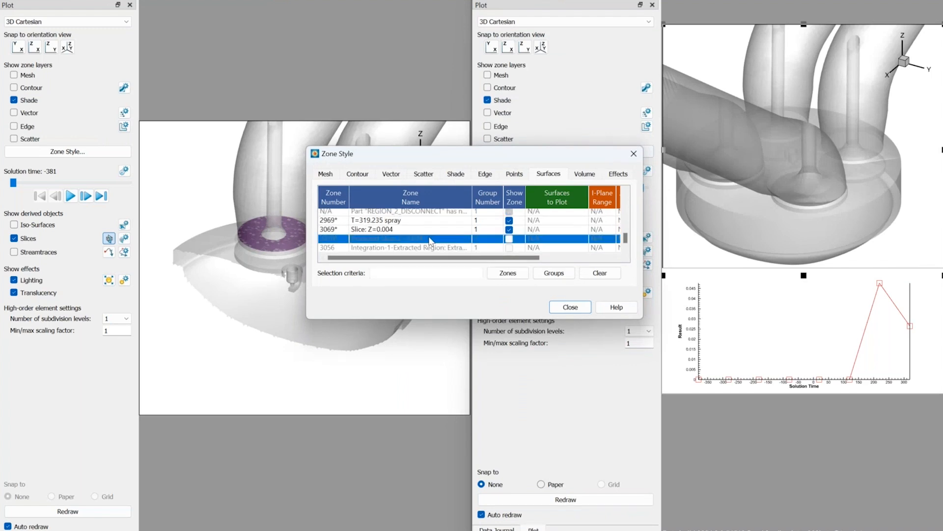
pyautogui.click(510, 239)
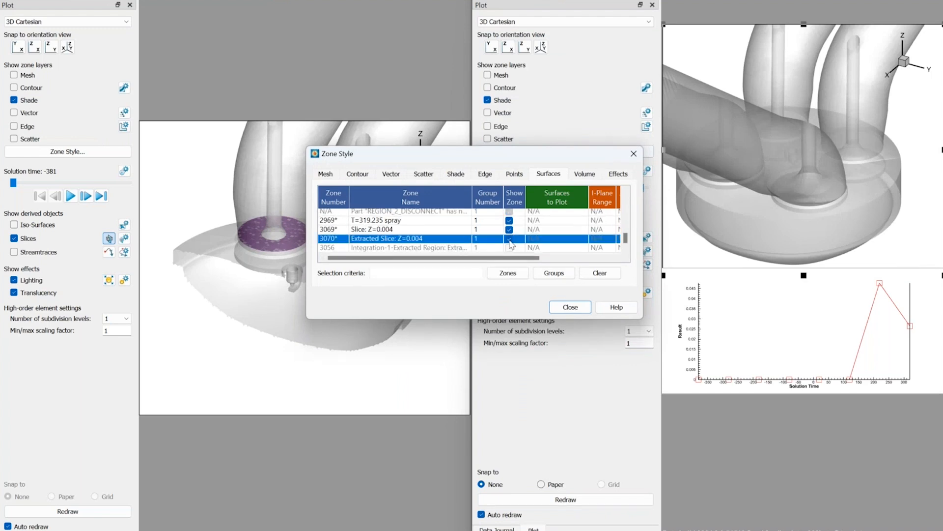
pyautogui.click(456, 174)
pyautogui.click(564, 249)
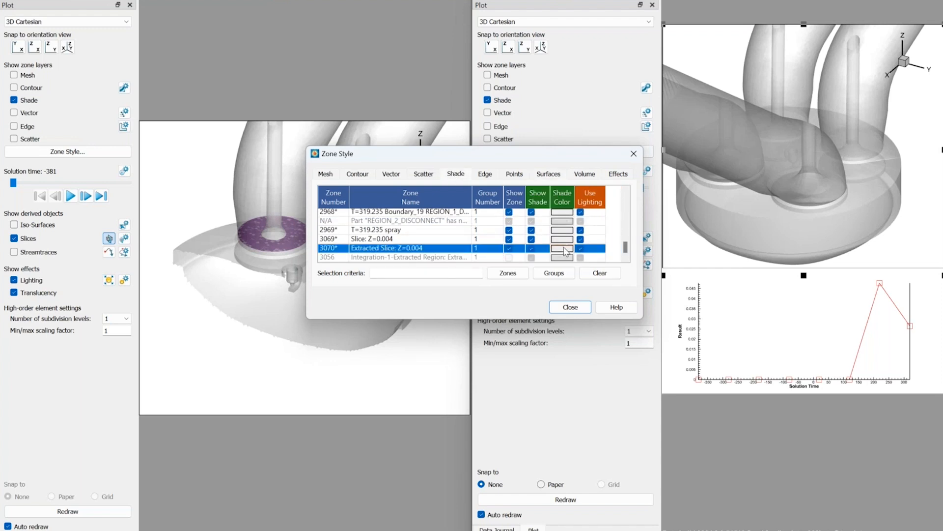
pyautogui.click(565, 250)
pyautogui.click(594, 258)
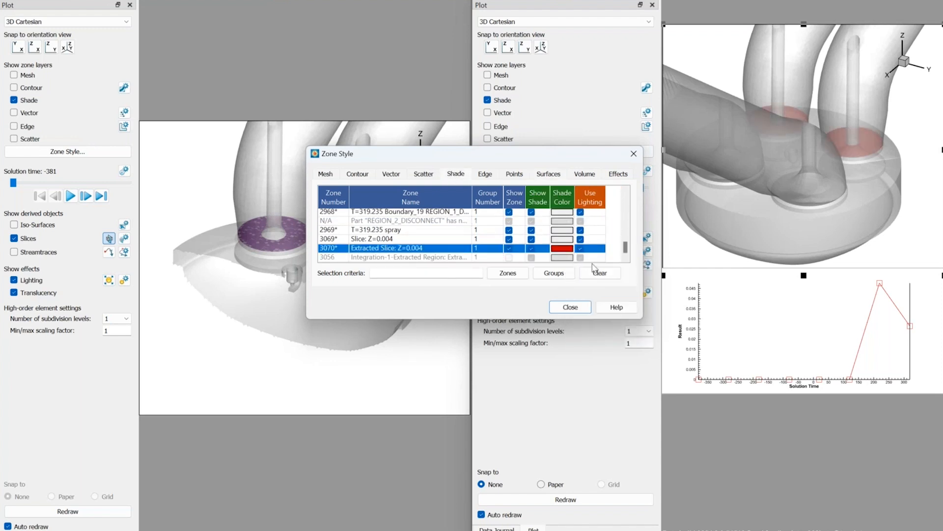
pyautogui.click(579, 309)
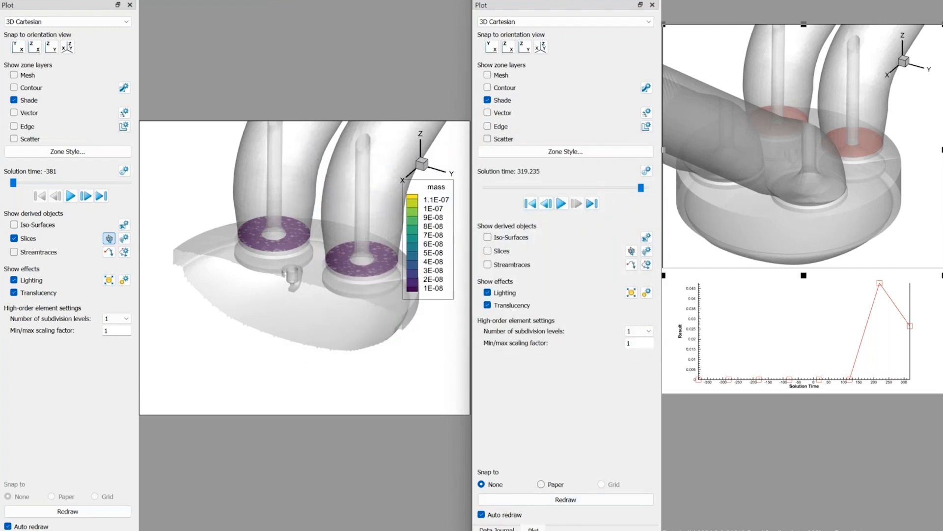
# Change the matching criteria of the ExtractRegionUsingConstraints journal entry to {X} > 0 and apply the edit.
pyautogui.click(496, 528)
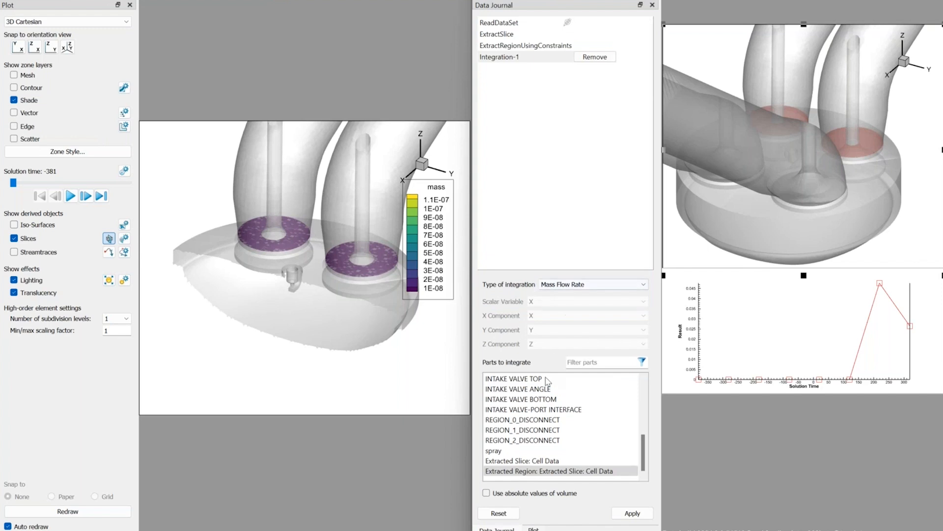
pyautogui.click(523, 36)
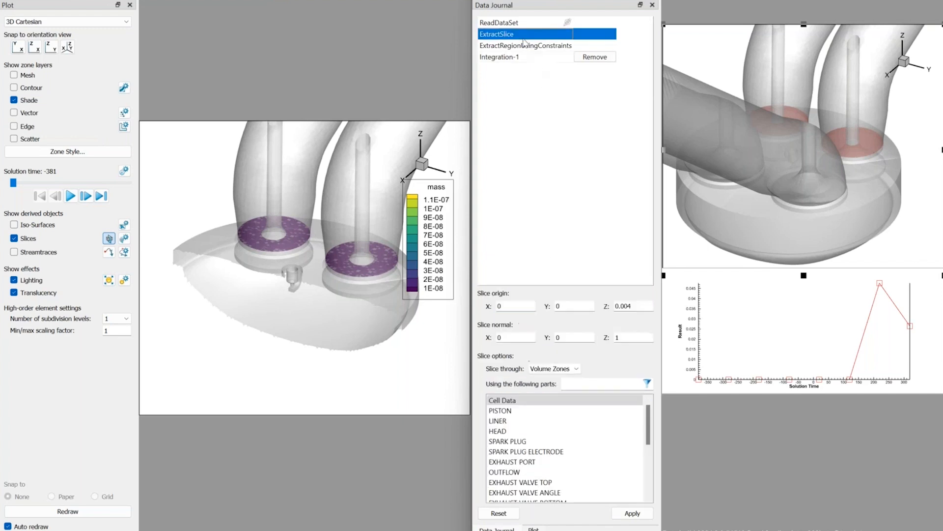
pyautogui.click(525, 46)
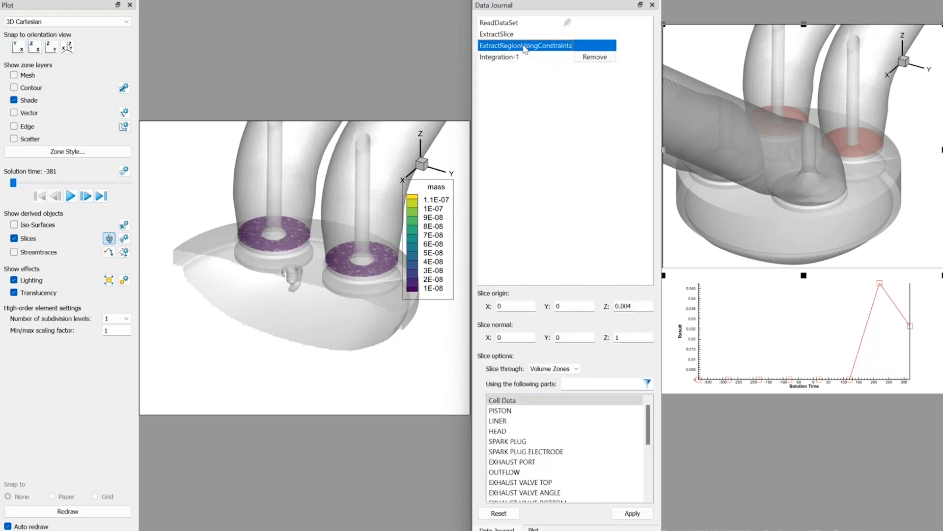
pyautogui.click(552, 295)
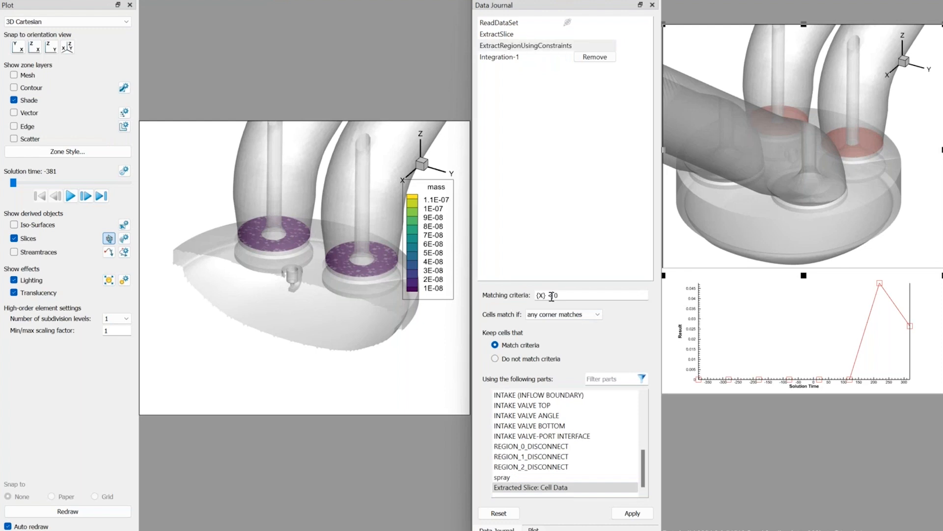
pyautogui.press('BackSpace')
pyautogui.write('>')
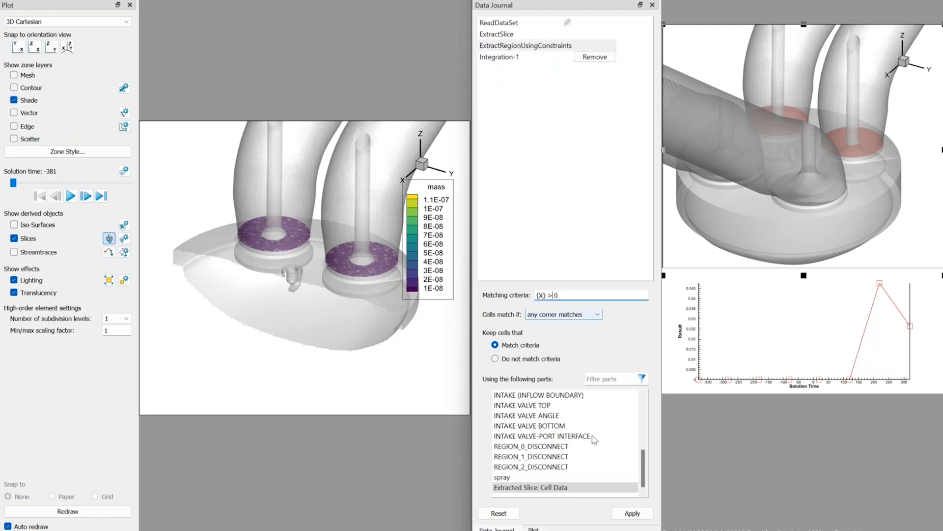
pyautogui.click(634, 513)
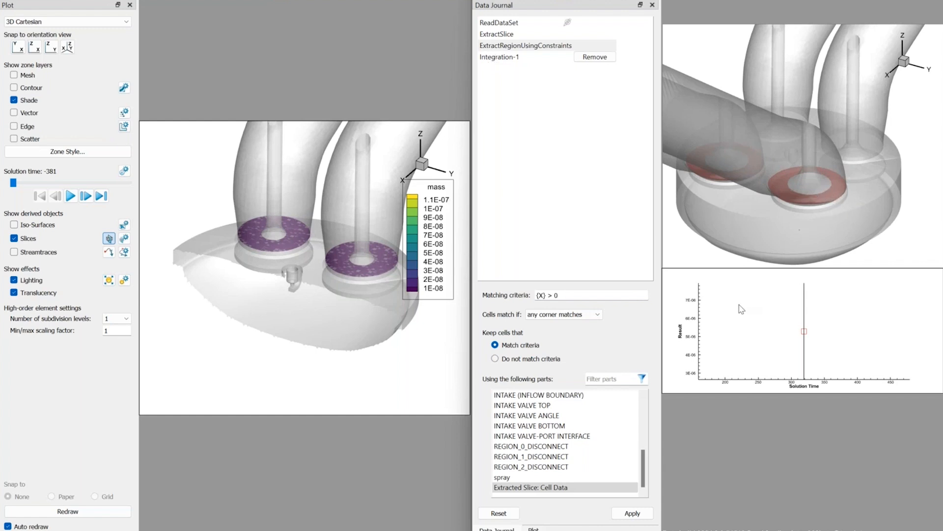
# Animate the second session's Result plot through all solution times and return to its data journal.
pyautogui.click(534, 528)
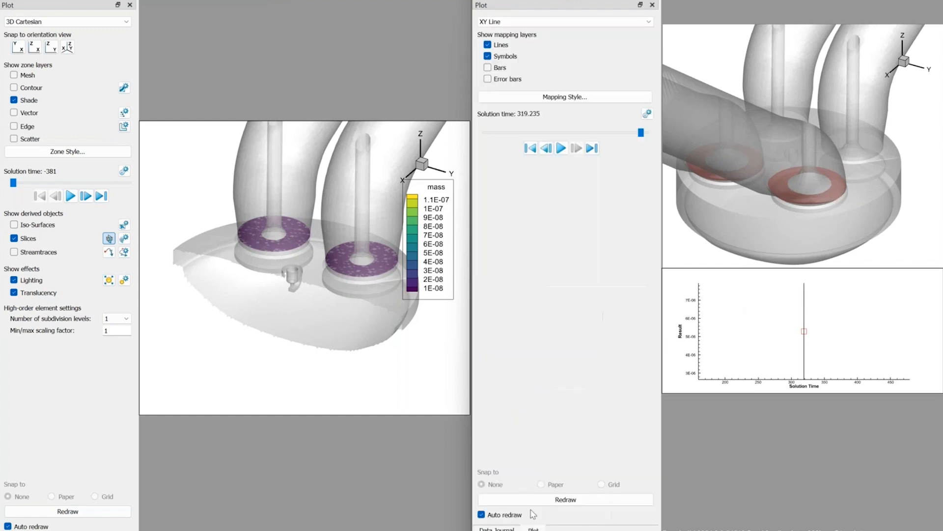
pyautogui.click(561, 149)
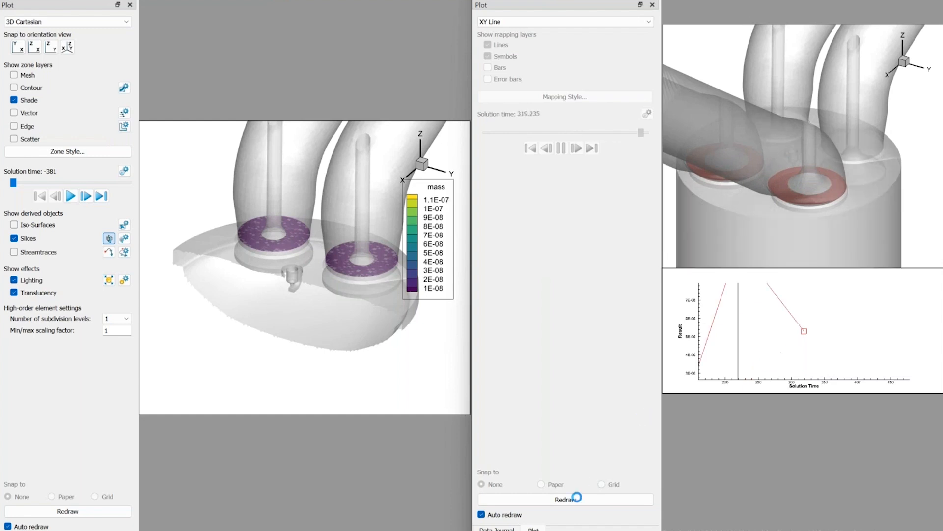
pyautogui.click(497, 529)
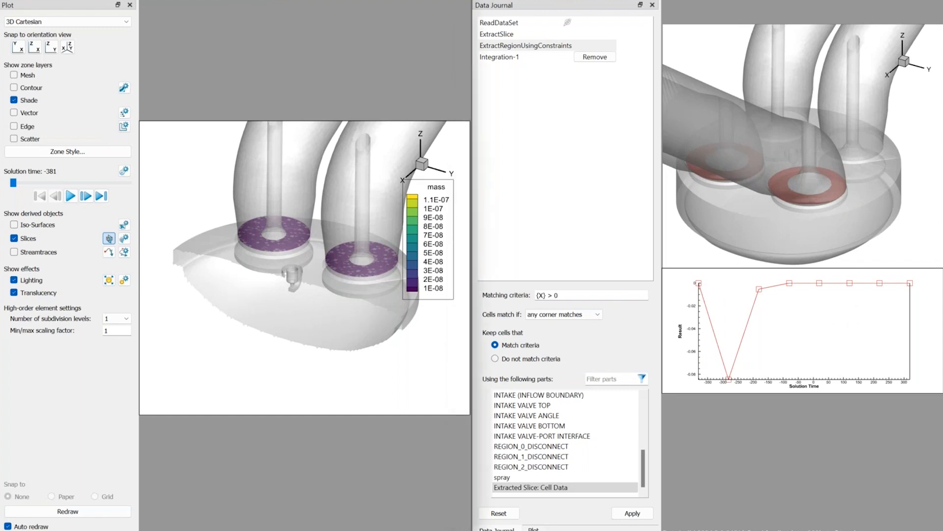
# Open the recent layout StoreSep\interpolate_start_here.lay in both sessions, discarding the unsaved changes to the current layout.
pyautogui.click(10, 1)
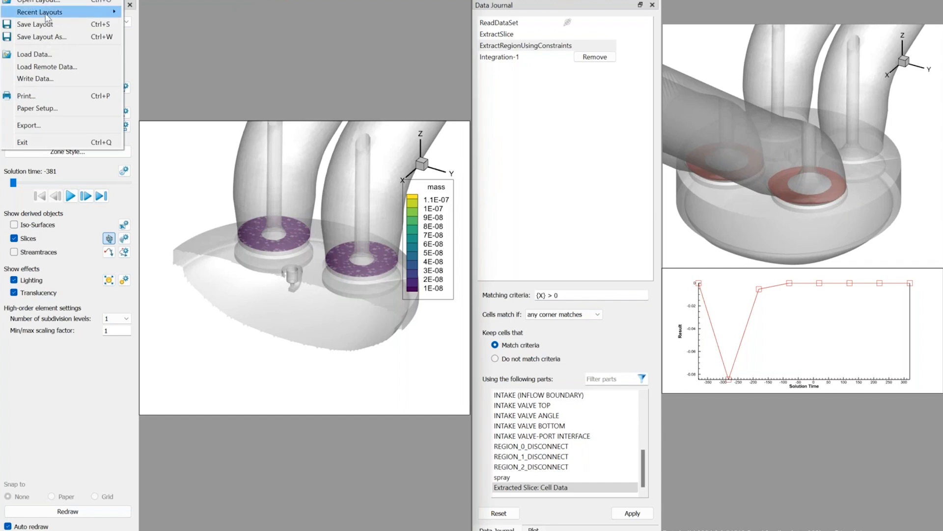
pyautogui.moveTo(56, 15)
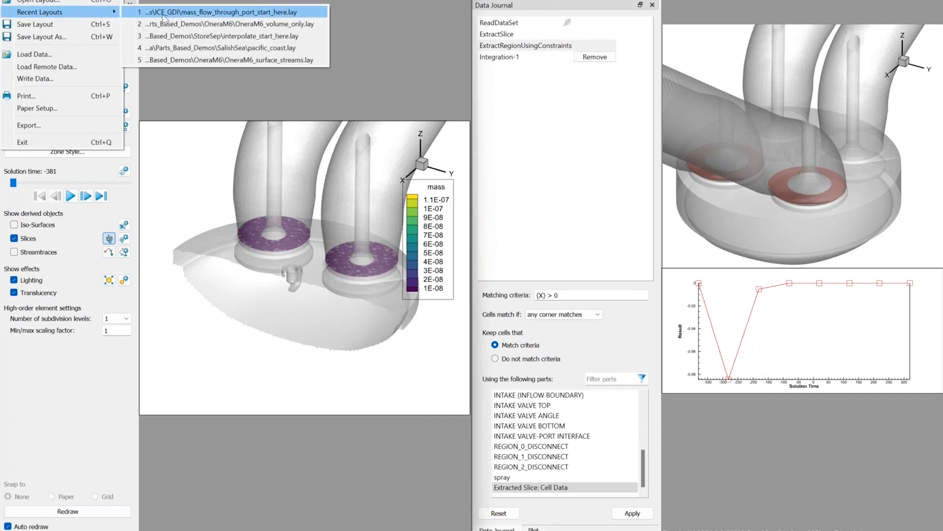
pyautogui.click(181, 37)
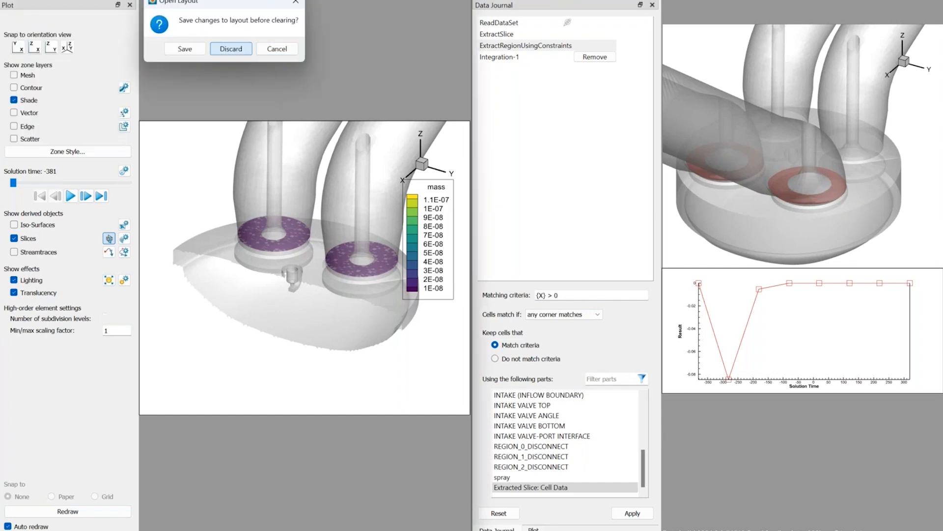
pyautogui.click(231, 49)
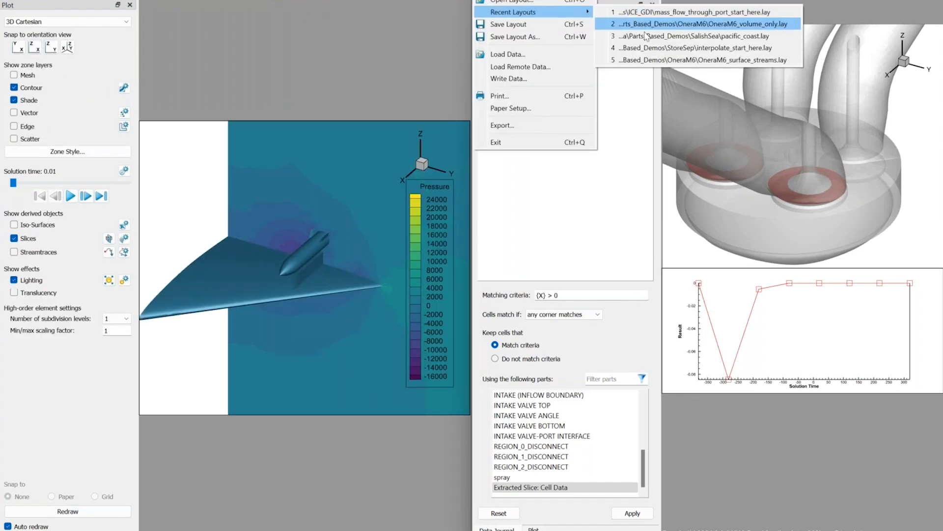
pyautogui.click(653, 47)
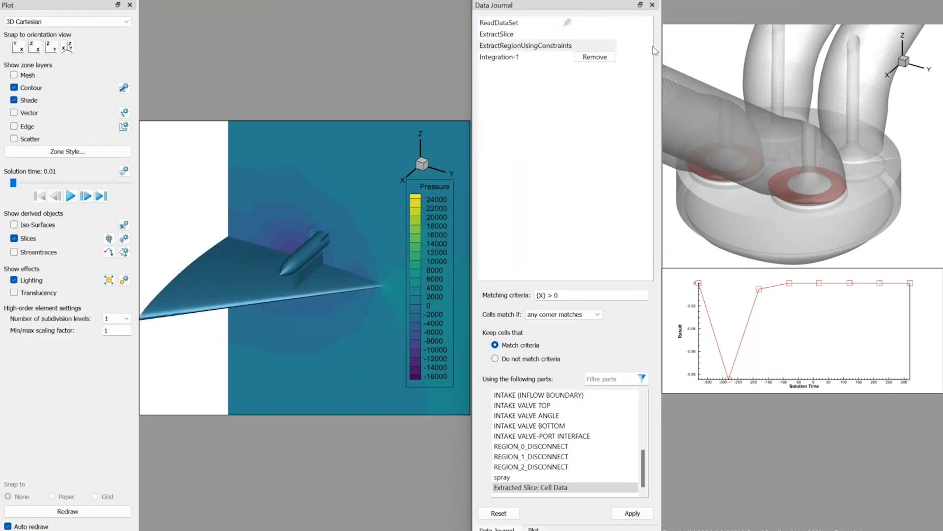
pyautogui.click(704, 50)
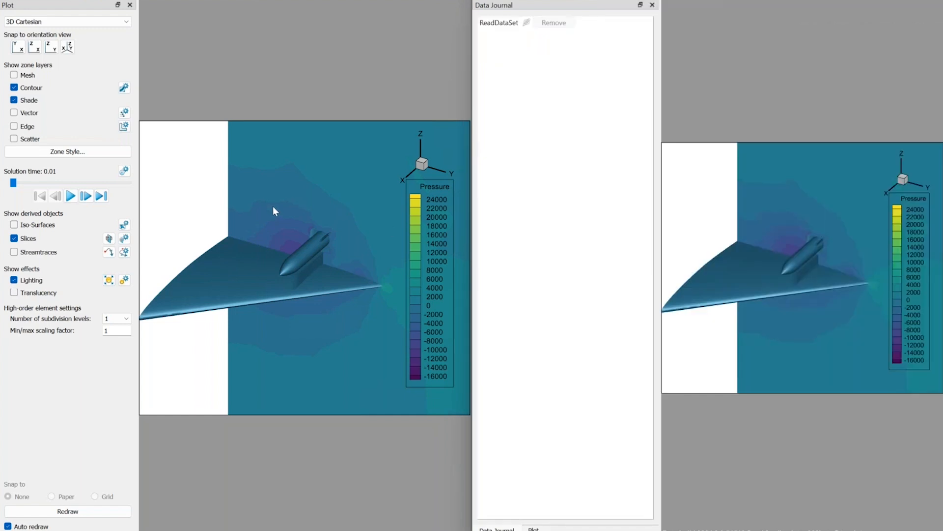
# In the first session, linearly interpolate Pressure from source zones 1: fluid:013:011 and 2: fluid:013 to destination zone 6: wall-9, using an enlarged dialog.
pyautogui.click(124, 172)
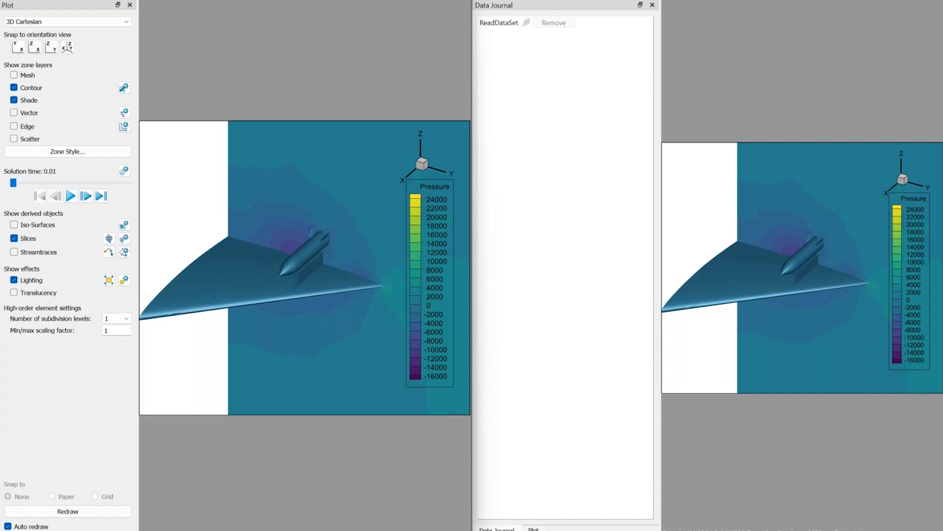
pyautogui.click(156, 0)
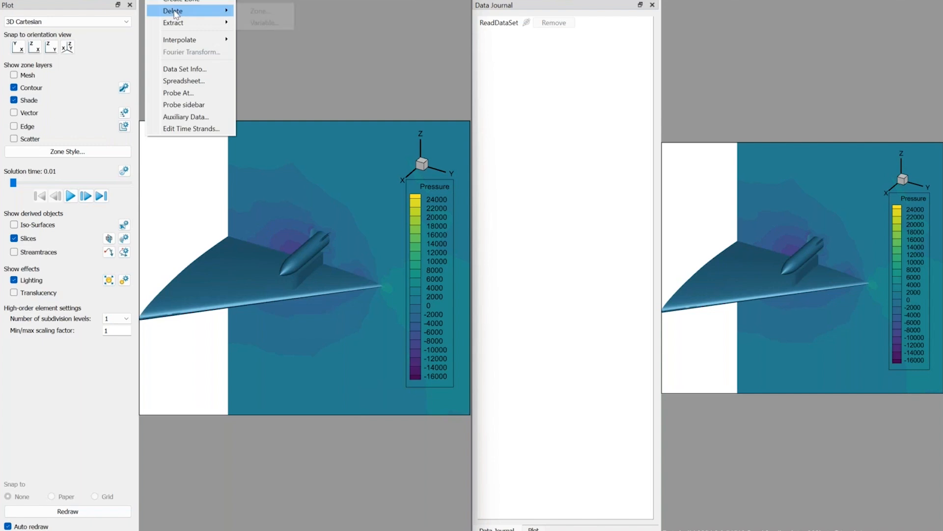
pyautogui.moveTo(187, 44)
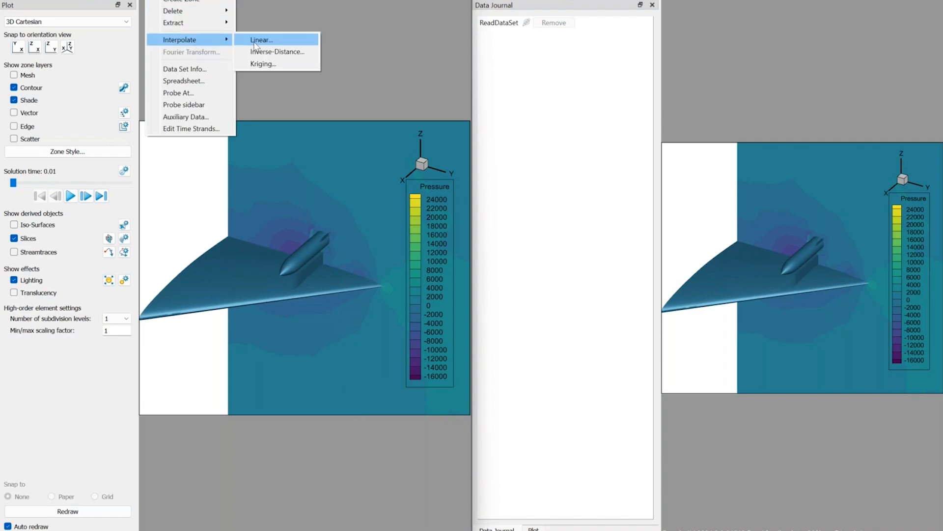
pyautogui.click(254, 40)
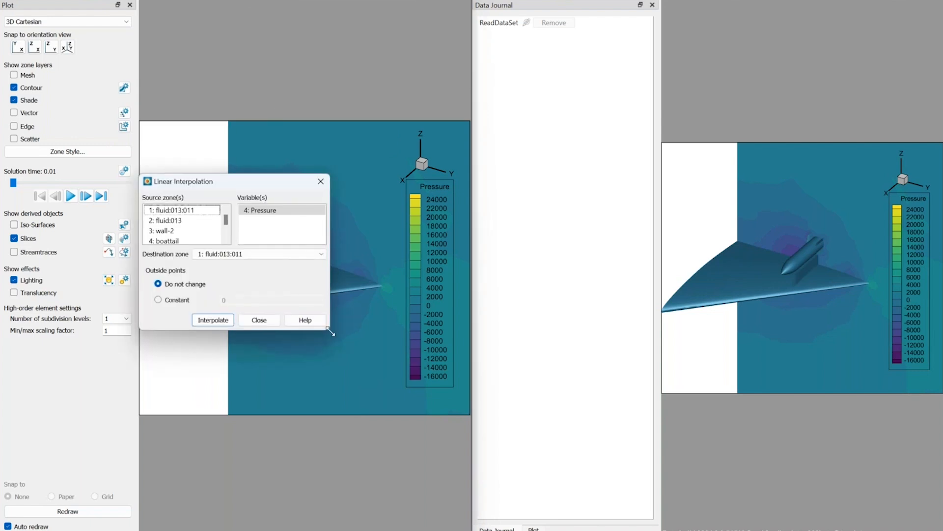
pyautogui.moveTo(330, 332); pyautogui.dragTo(455, 452)
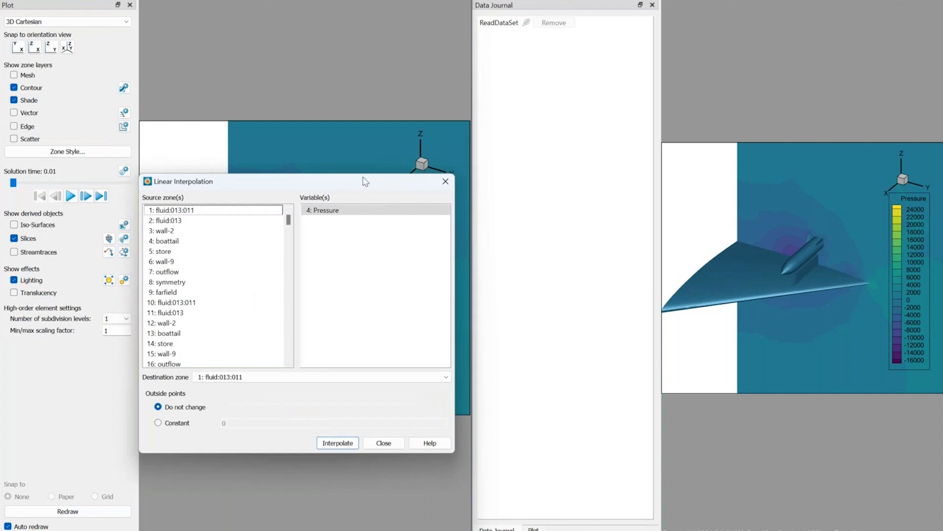
pyautogui.moveTo(365, 182); pyautogui.dragTo(622, 36)
pyautogui.click(494, 66)
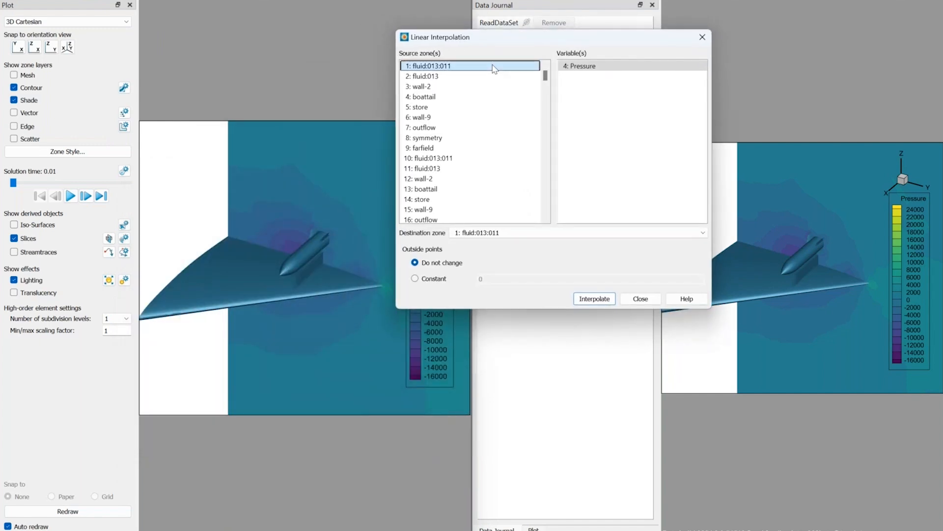
pyautogui.keyDown('shift'); pyautogui.click(484, 77); pyautogui.keyUp('shift')
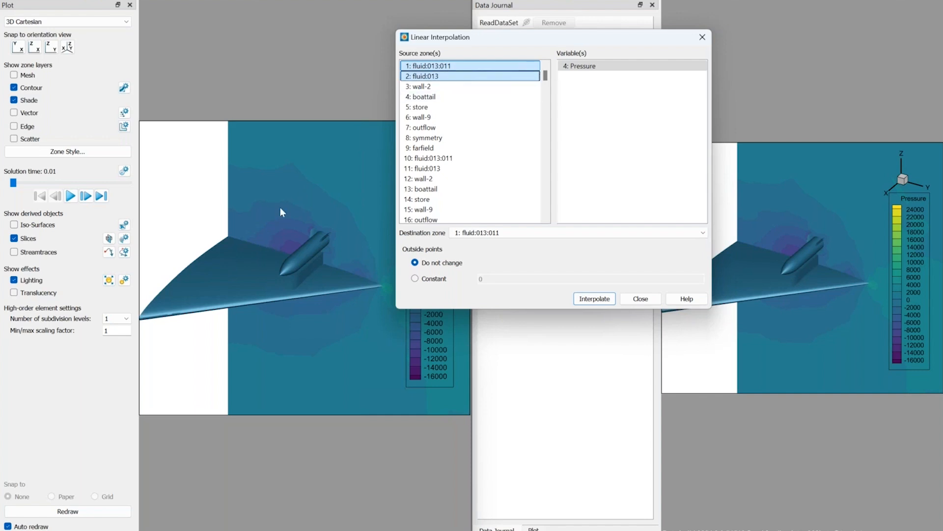
pyautogui.click(479, 232)
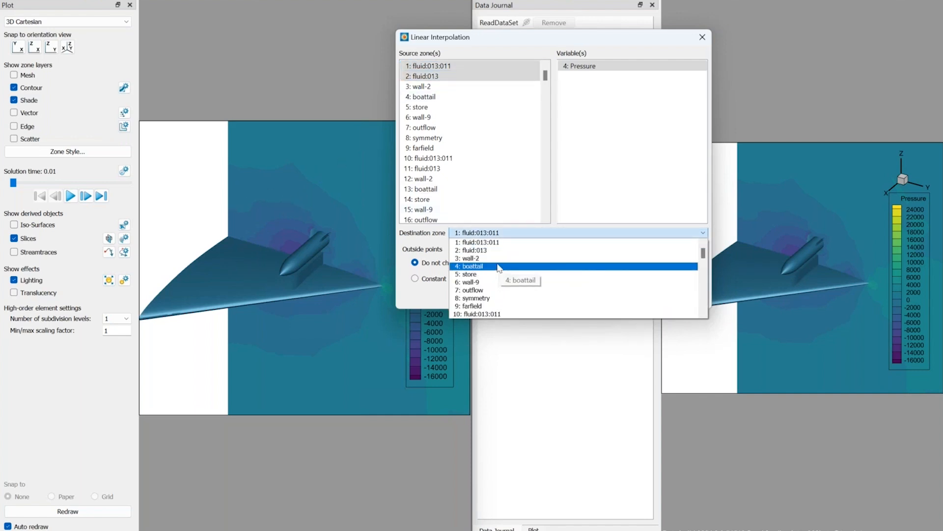
pyautogui.click(491, 282)
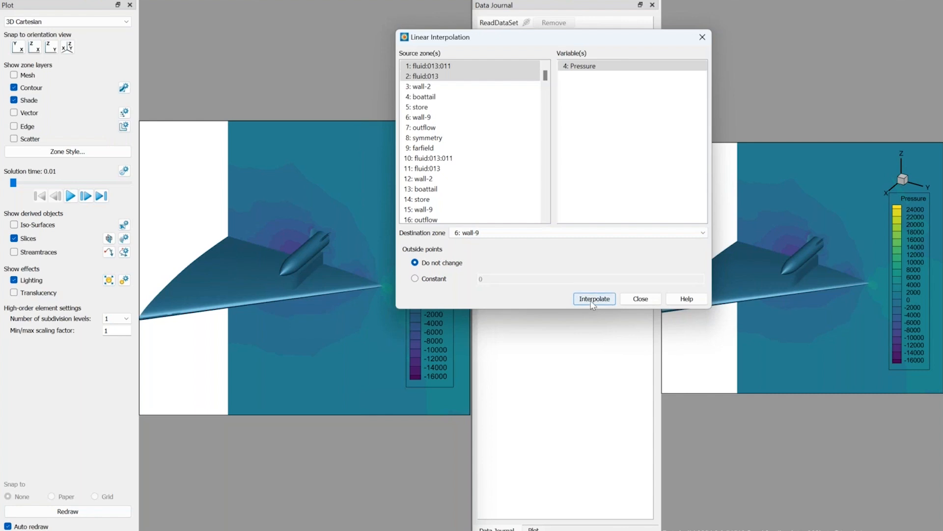
pyautogui.click(273, 274)
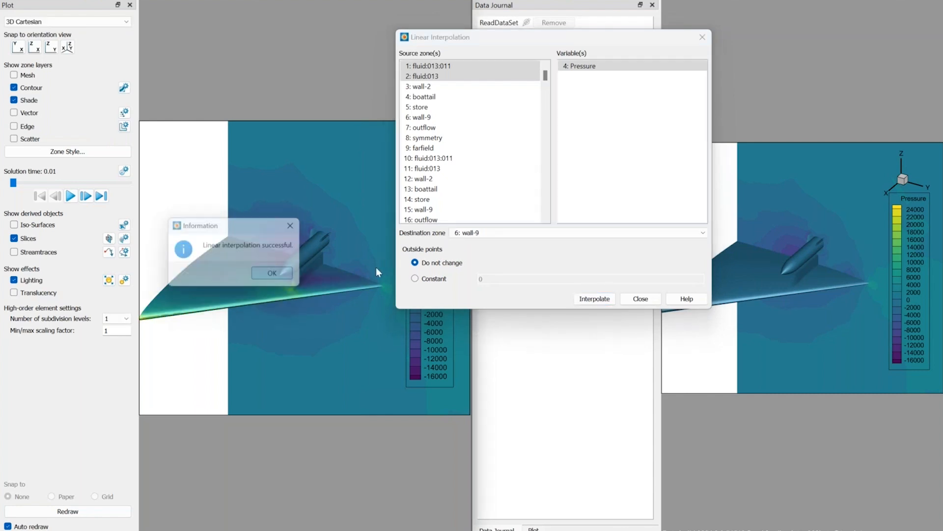
# Interpolate Pressure from the same two fluid source zones to destination zone 5: store.
pyautogui.click(486, 234)
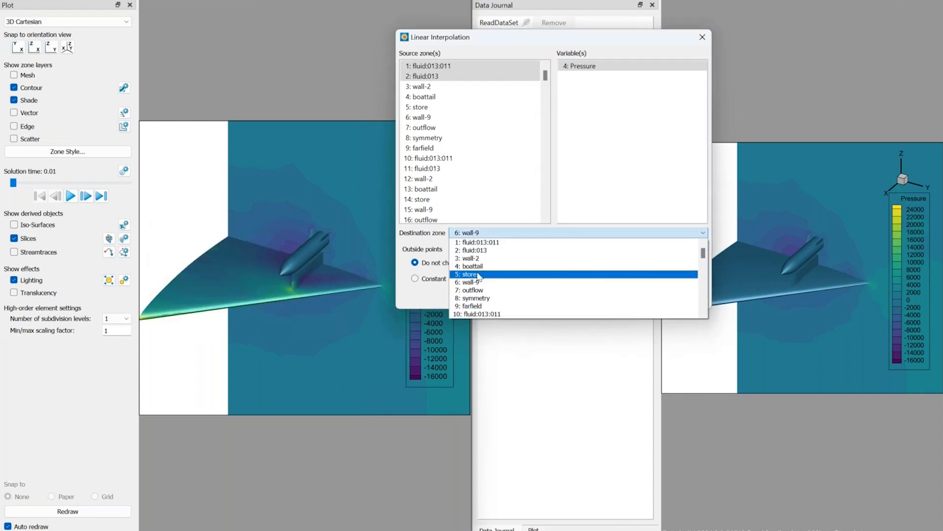
pyautogui.click(479, 273)
pyautogui.click(575, 298)
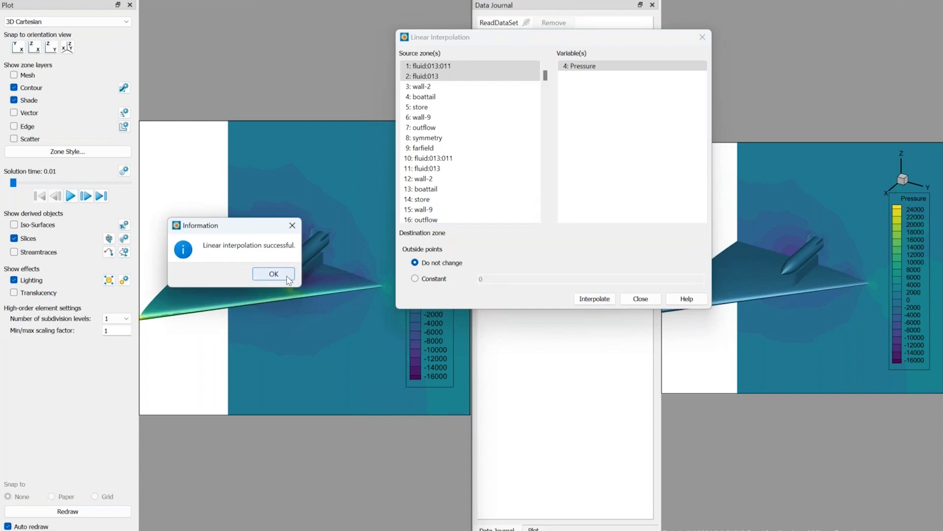
pyautogui.click(274, 274)
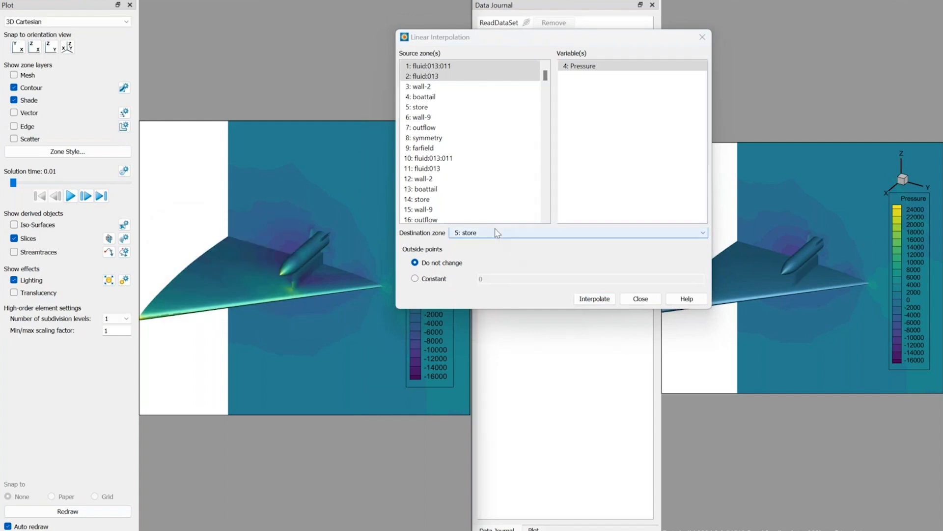
# Interpolate Pressure from the same fluid source zones to destination zone 3: wall-2.
pyautogui.click(498, 234)
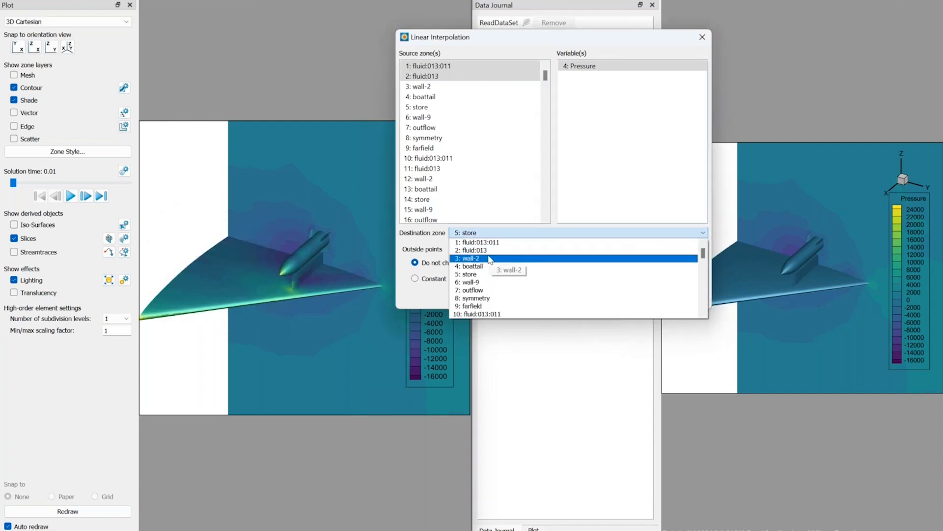
pyautogui.click(491, 257)
pyautogui.click(590, 298)
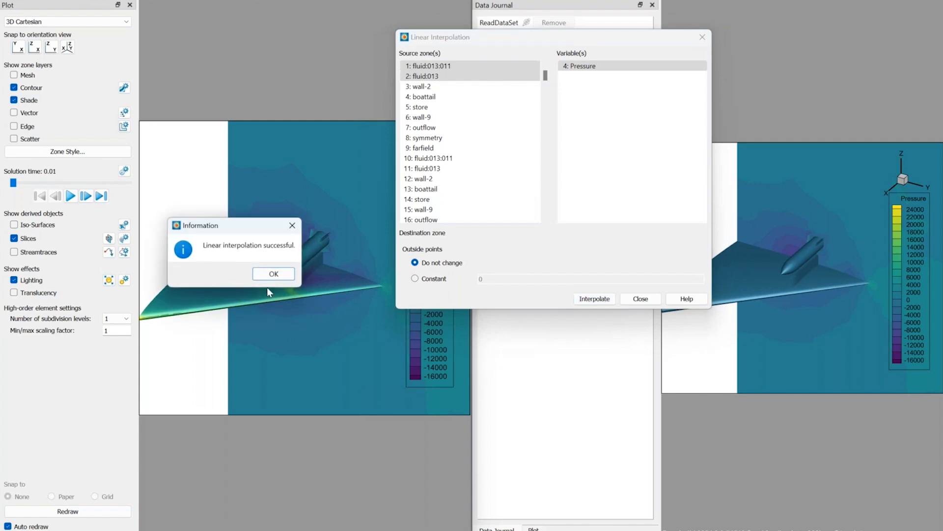
pyautogui.click(270, 276)
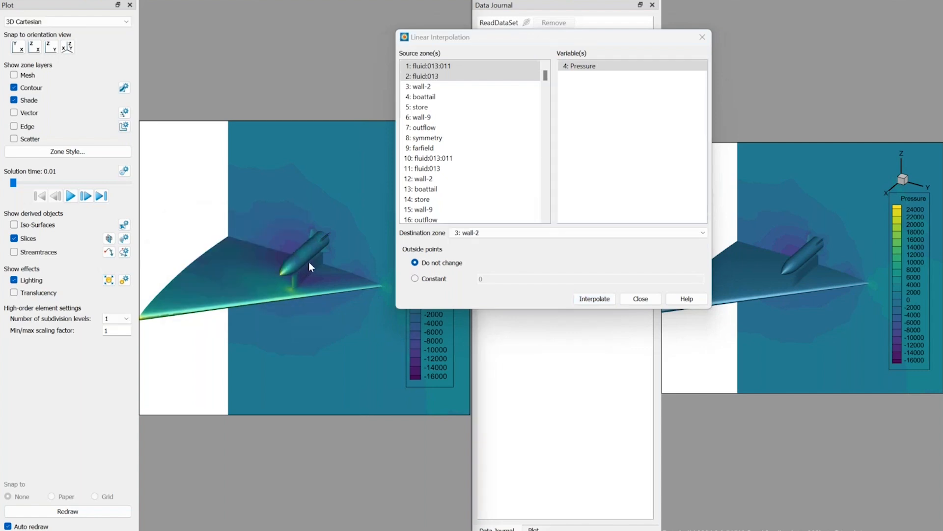
# Interpolate Pressure from the same fluid source zones to destination zone 4: boattail.
pyautogui.click(487, 233)
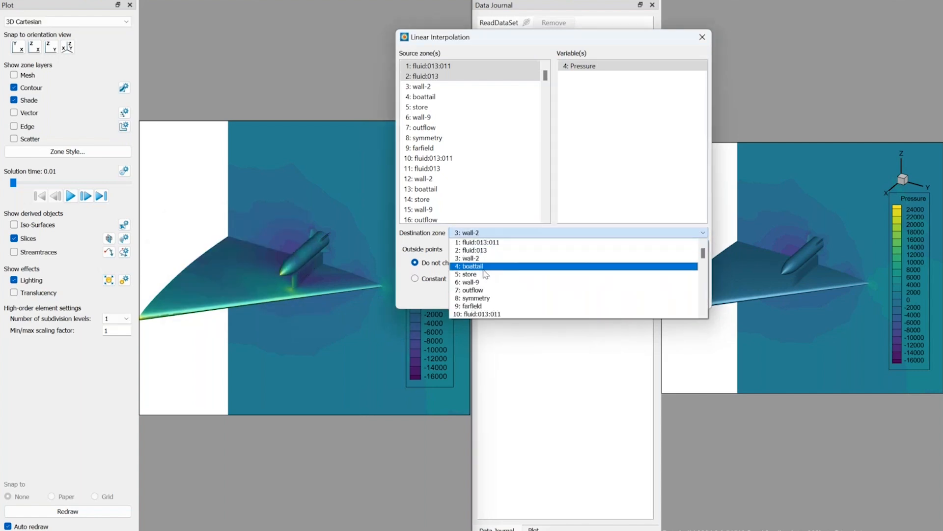
pyautogui.click(484, 266)
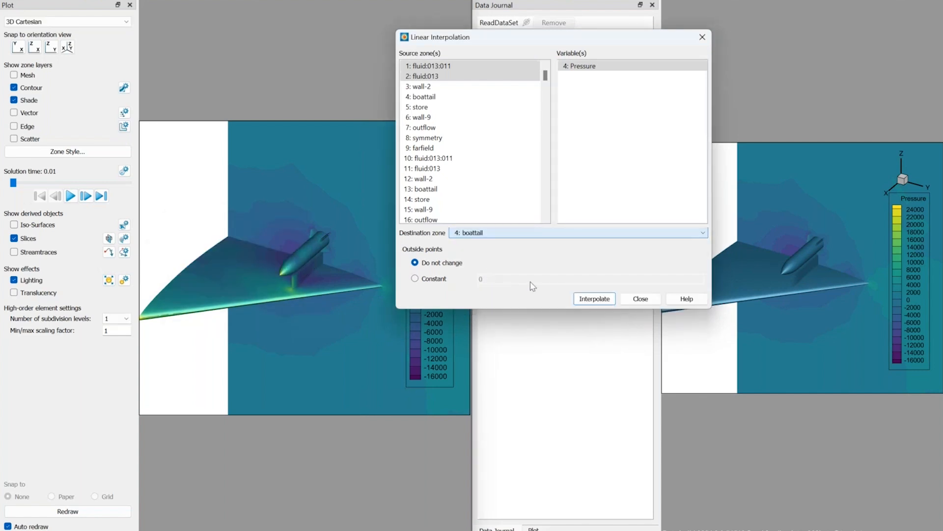
pyautogui.click(597, 300)
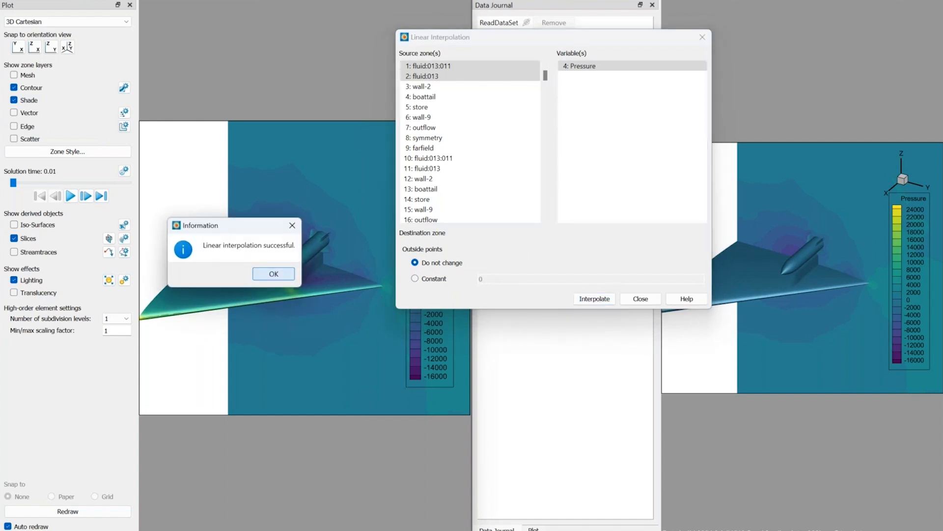
pyautogui.press('Return')
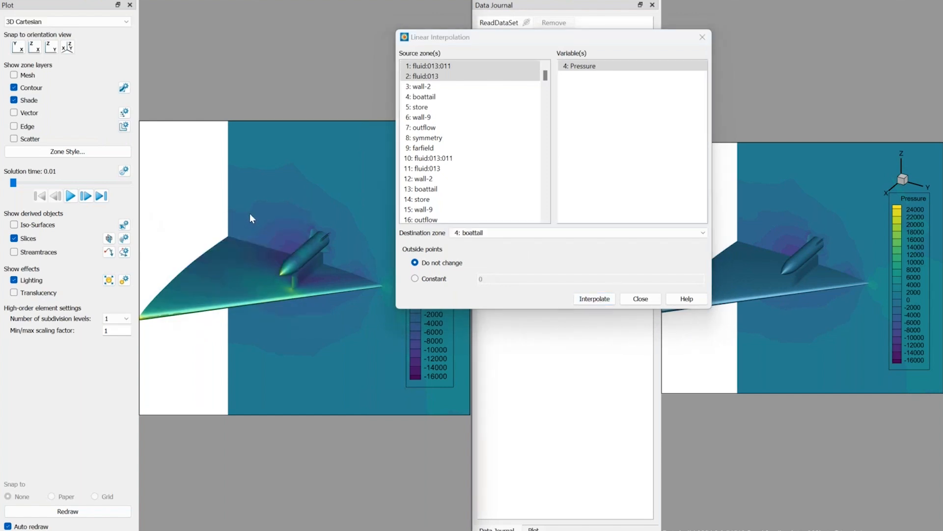
# Advance to solution time 0.02, interpolate Pressure from zones 10: fluid:013:011 and 11: fluid:013 to 15: wall-9, and close the interpolation dialog.
pyautogui.click(86, 196)
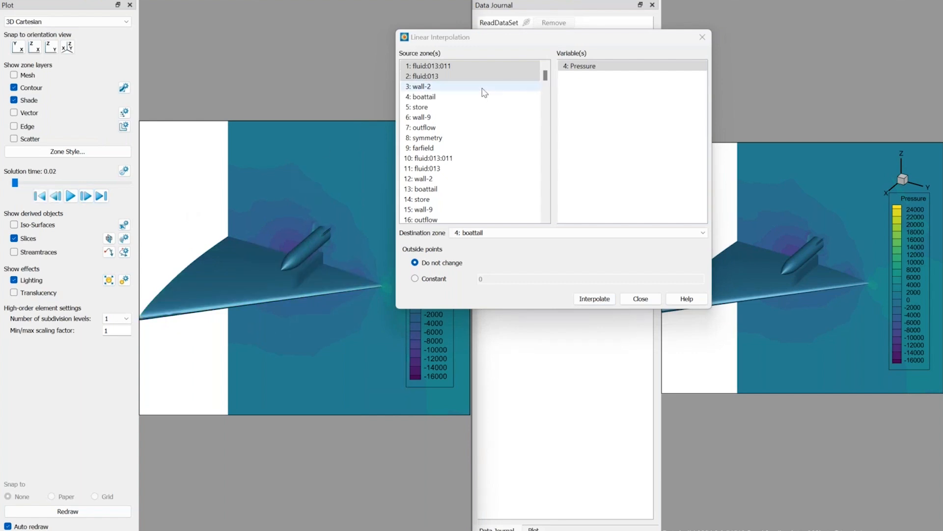
pyautogui.moveTo(457, 158); pyautogui.dragTo(457, 169)
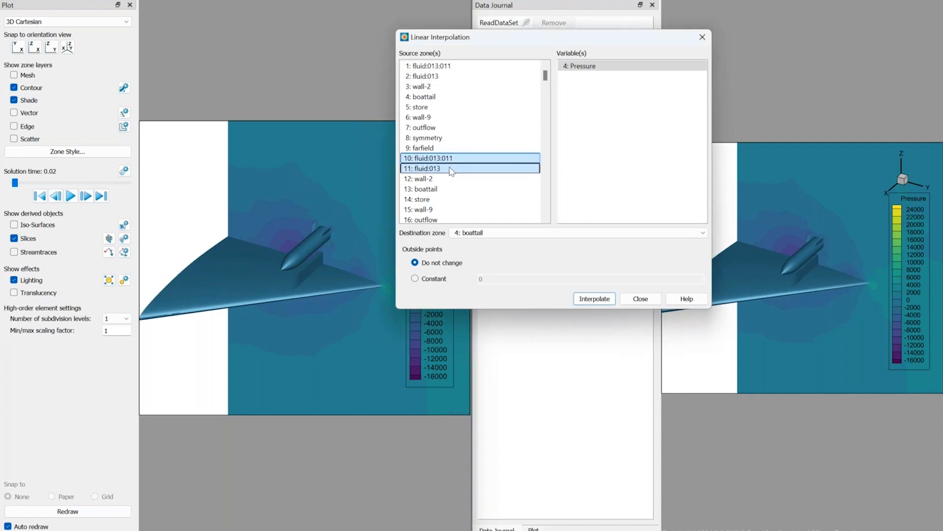
pyautogui.click(492, 235)
pyautogui.scroll(-3, 506, 278)
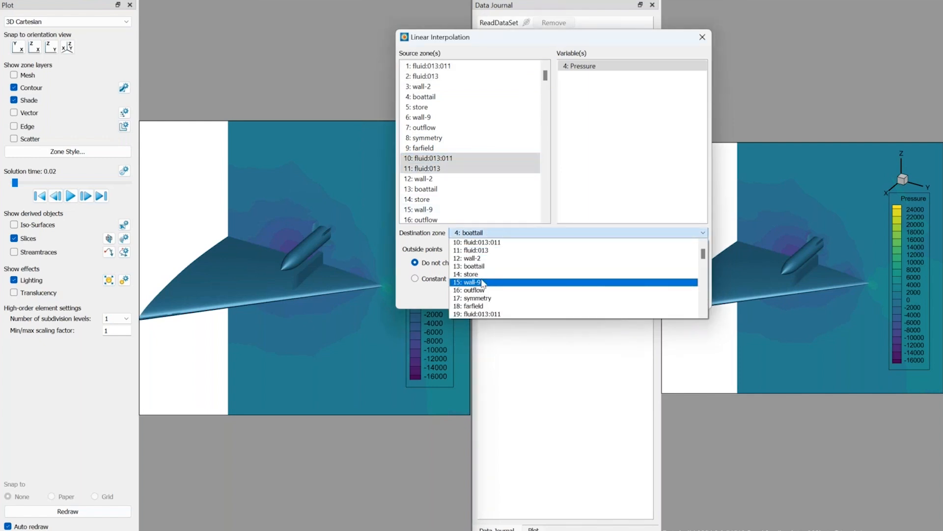
pyautogui.click(481, 282)
pyautogui.click(594, 298)
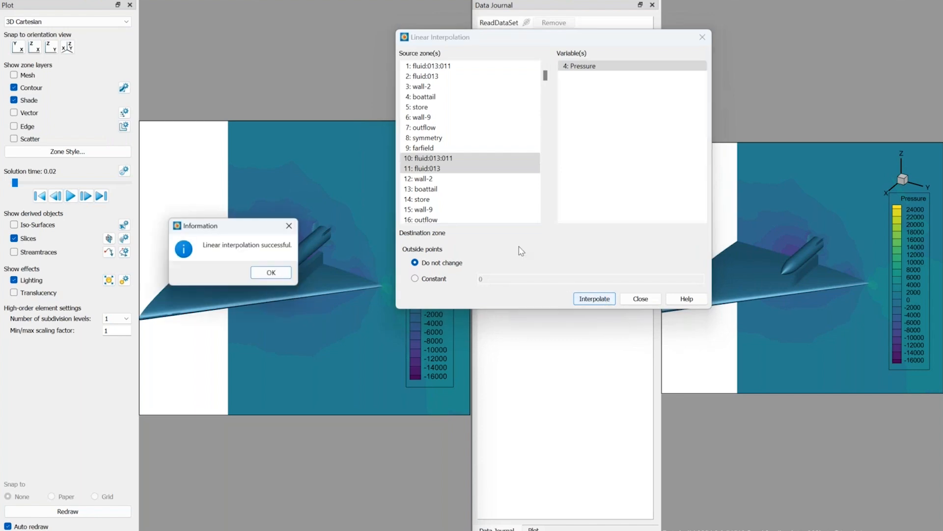
pyautogui.press('Return')
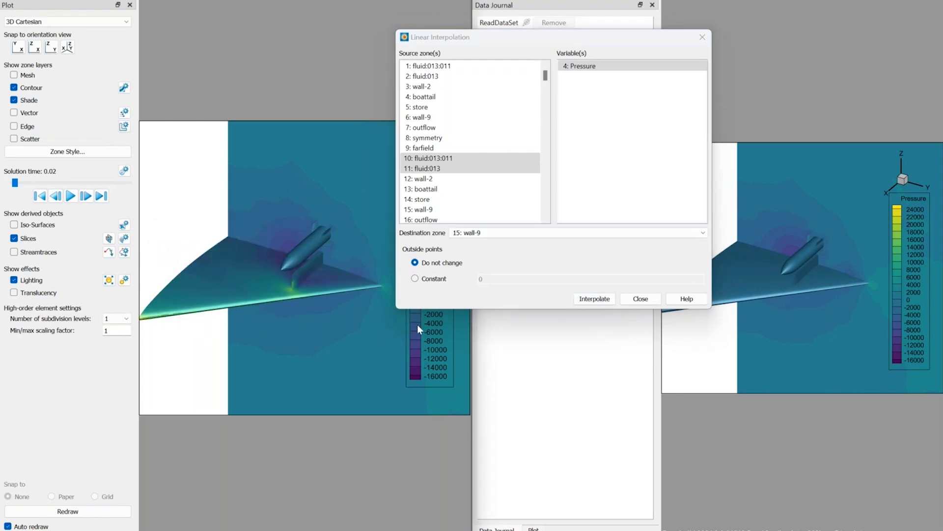
pyautogui.click(639, 299)
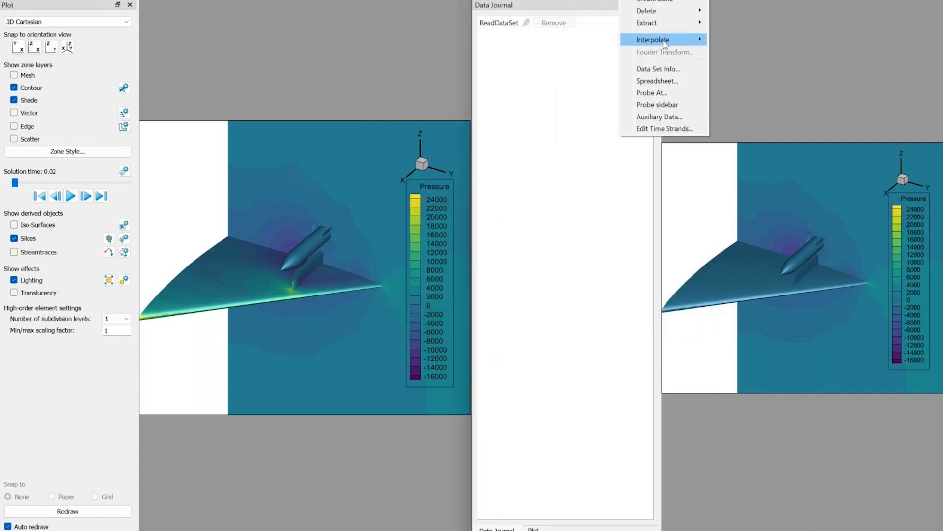
# In the prototype session, linearly interpolate Pressure from fluid:013:011 and fluid:013 to wall-2, boattail, store and wall-9, and close the interpolation dialog.
pyautogui.moveTo(665, 41)
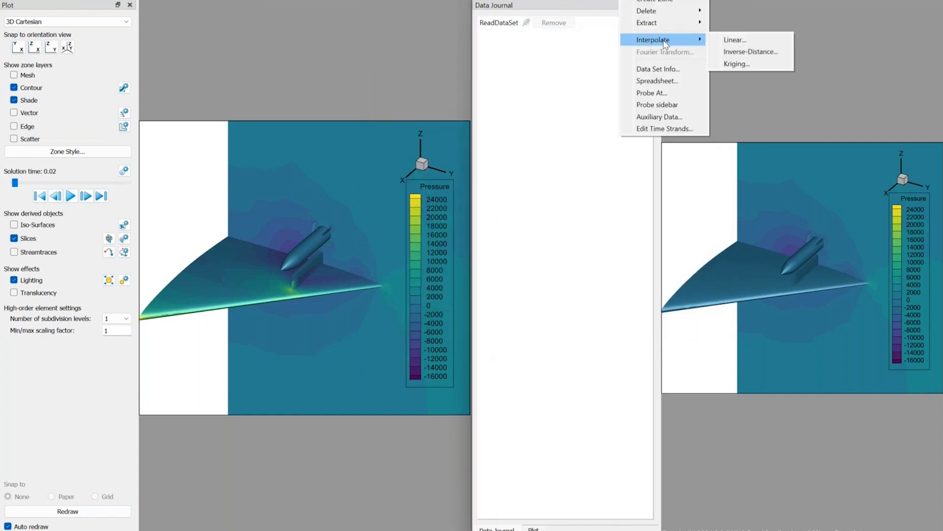
pyautogui.click(749, 41)
pyautogui.moveTo(707, 176); pyautogui.dragTo(383, 52)
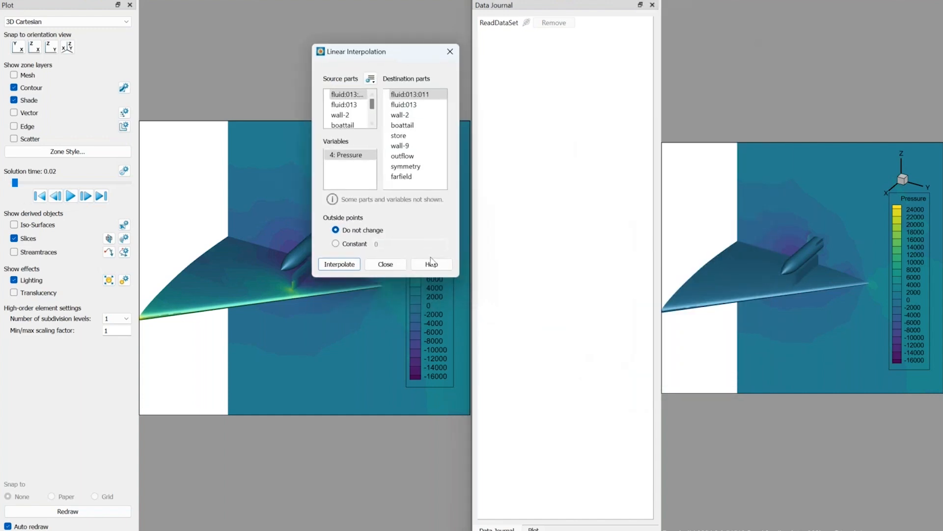
pyautogui.moveTo(458, 276); pyautogui.dragTo(665, 428)
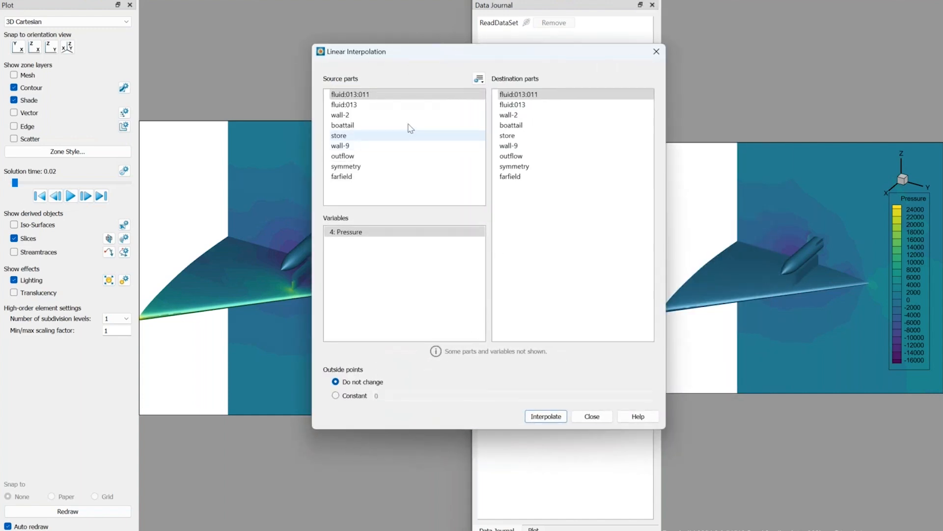
pyautogui.keyDown('shift'); pyautogui.click(392, 104); pyautogui.keyUp('shift')
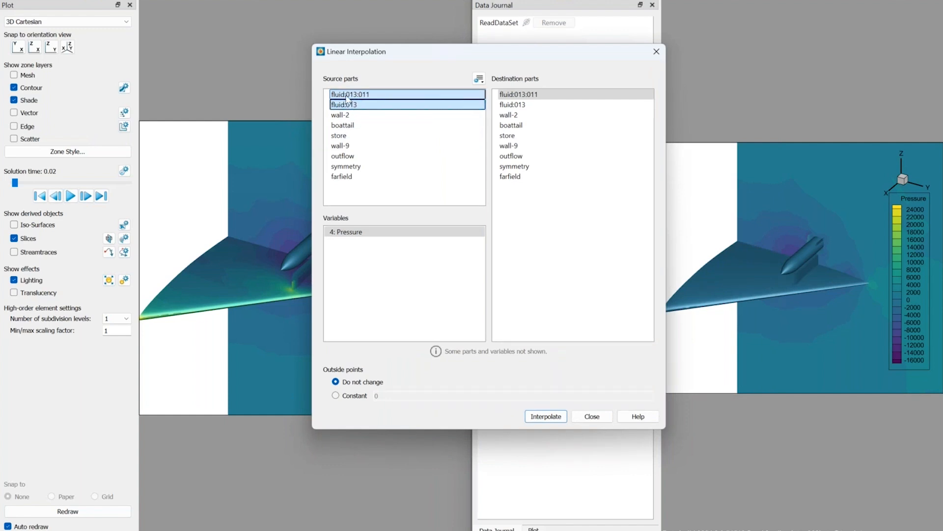
pyautogui.click(514, 115)
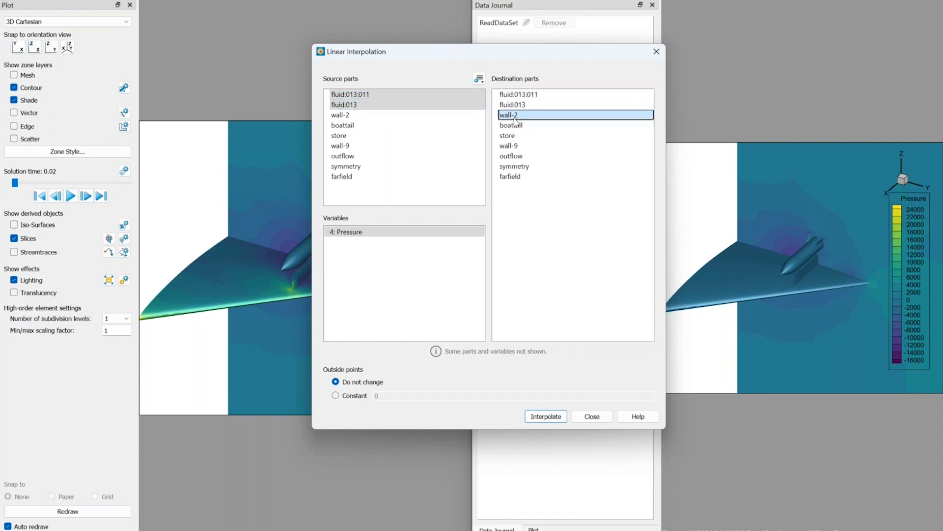
pyautogui.keyDown('shift'); pyautogui.moveTo(517, 124); pyautogui.dragTo(515, 146); pyautogui.keyUp('shift')
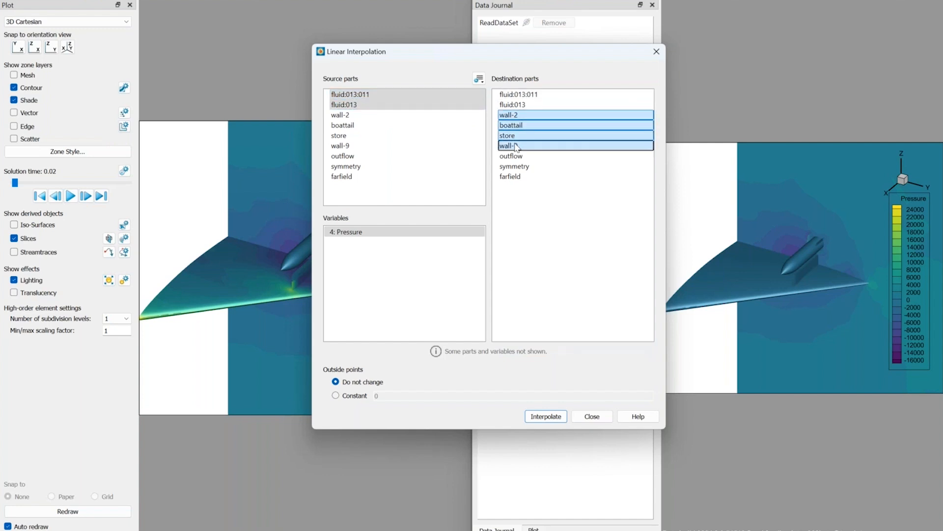
pyautogui.click(549, 418)
pyautogui.press('Return')
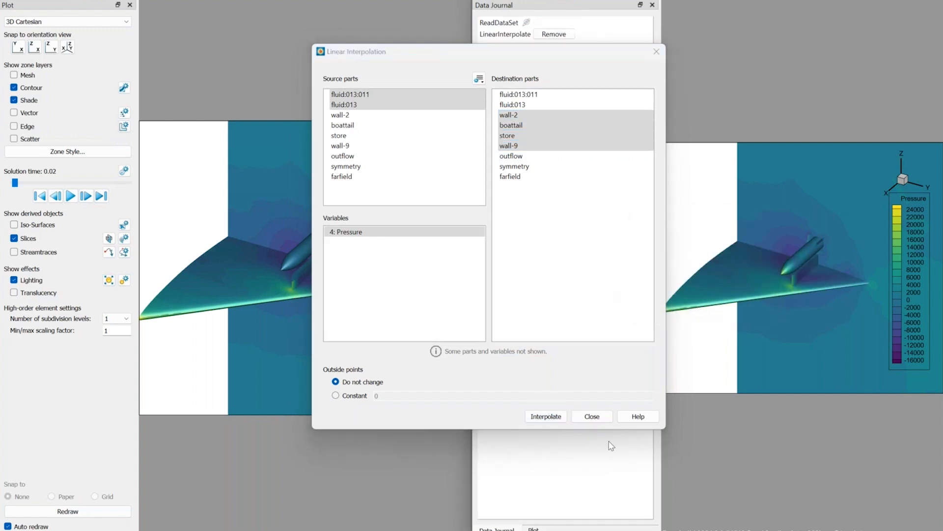
pyautogui.click(592, 417)
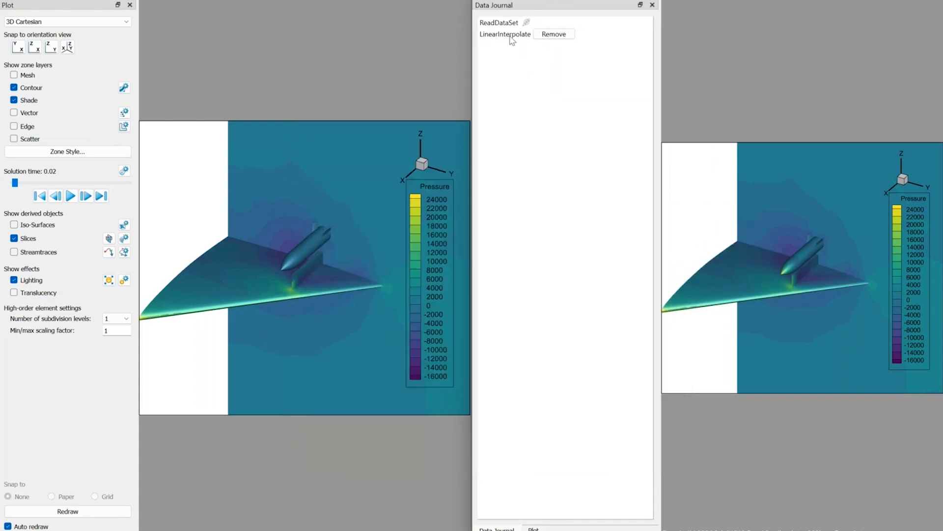
# Review the LinearInterpolate journal entry's settings, check the interpolated surfaces at successive solution times, and return to the first time.
pyautogui.click(512, 35)
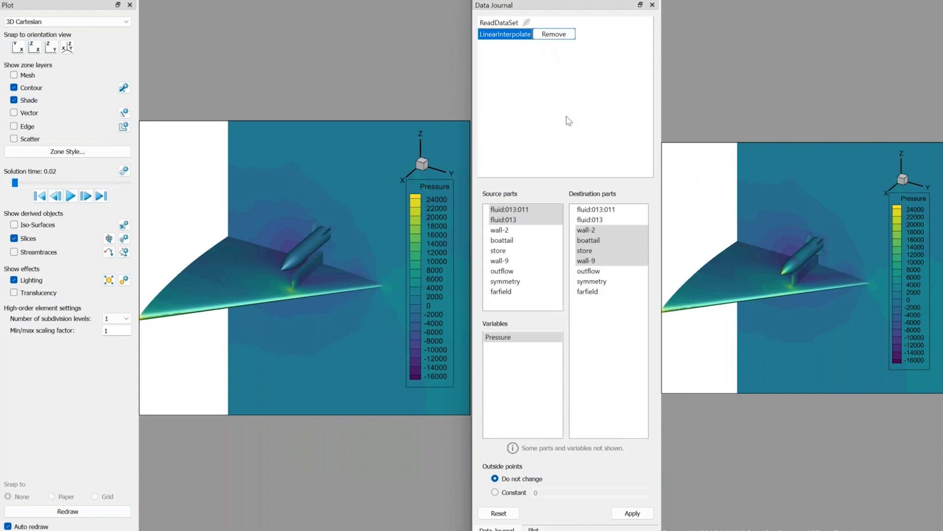
pyautogui.click(533, 528)
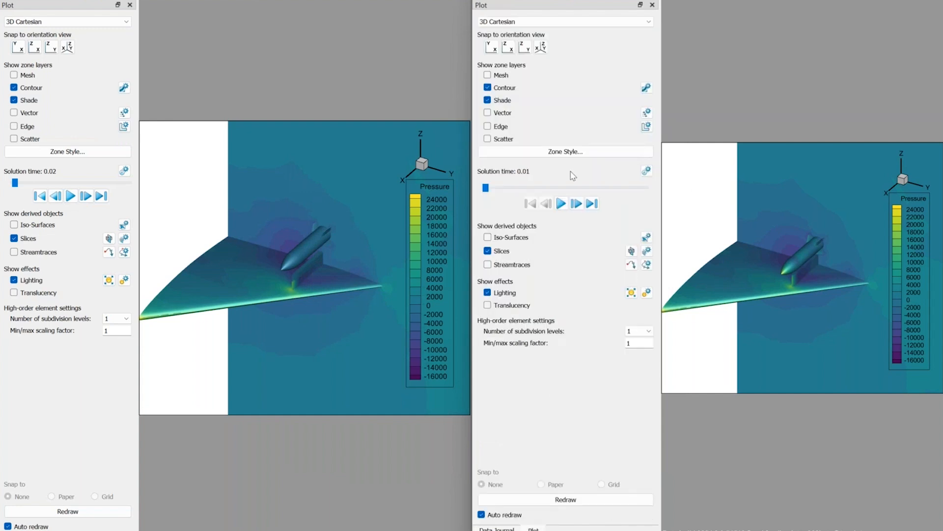
pyautogui.click(576, 204)
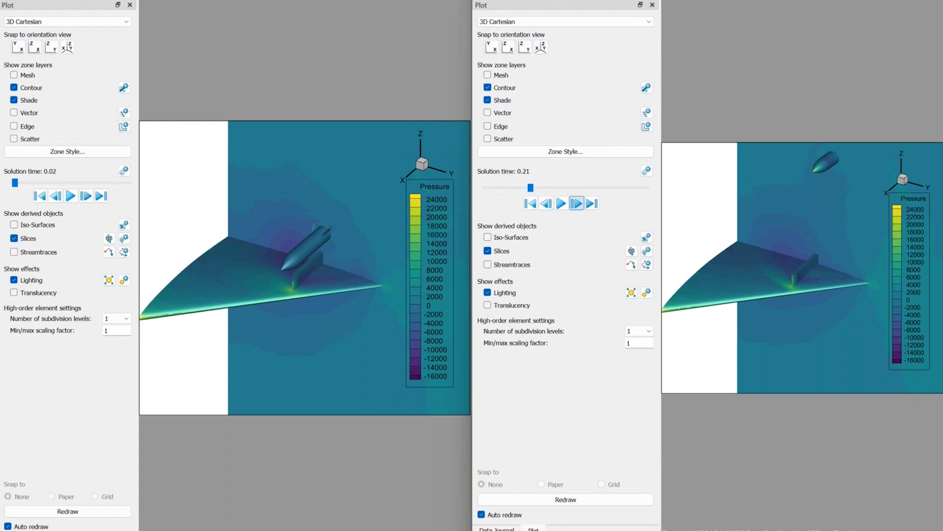
pyautogui.click(577, 204)
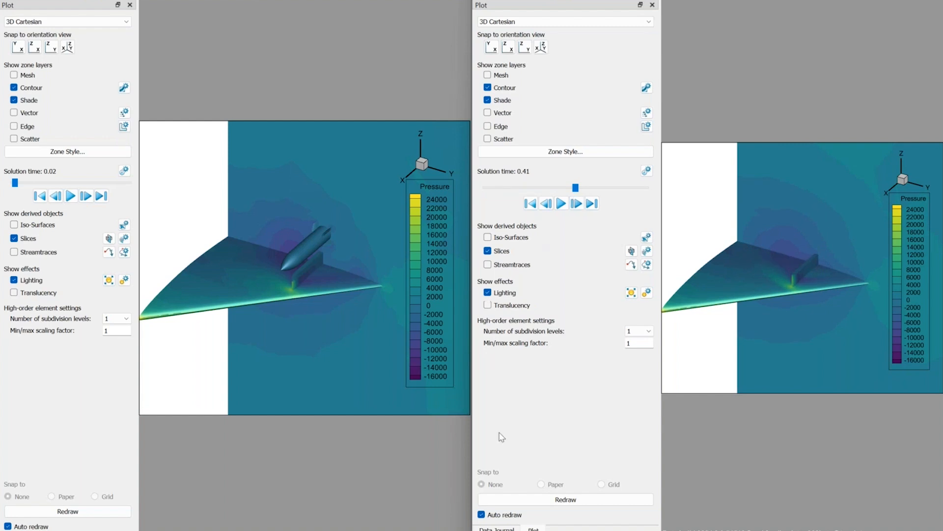
pyautogui.click(530, 204)
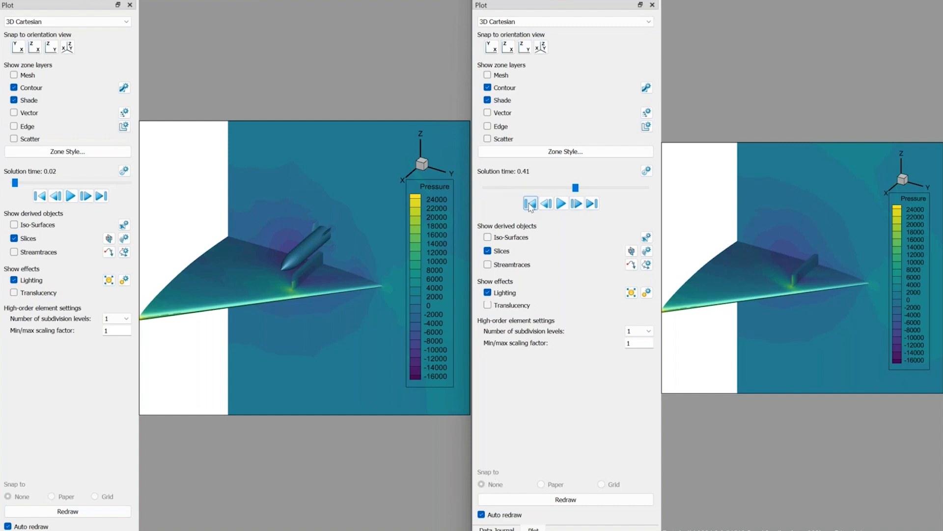
# Restrict the destination parts of the LinearInterpolate journal entry to wall-9, apply the change, and inspect the store and wing up close.
pyautogui.click(497, 529)
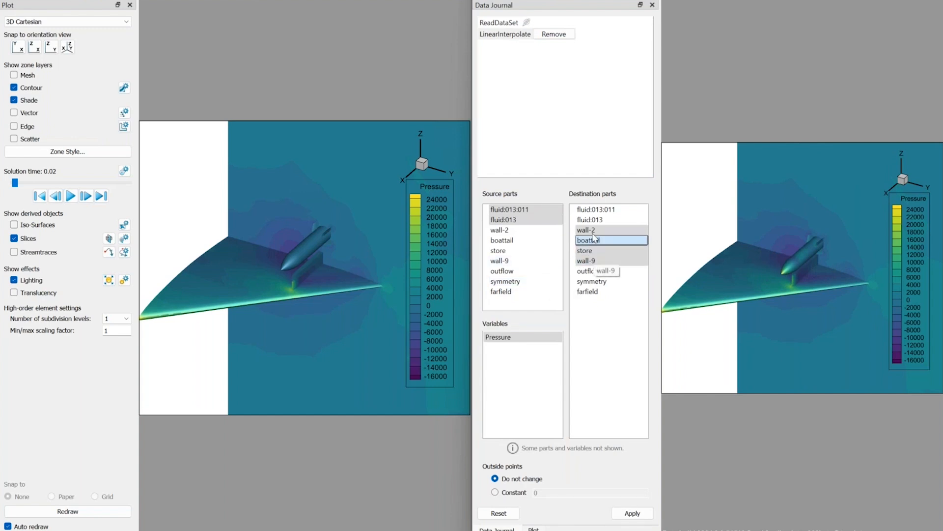
pyautogui.click(591, 262)
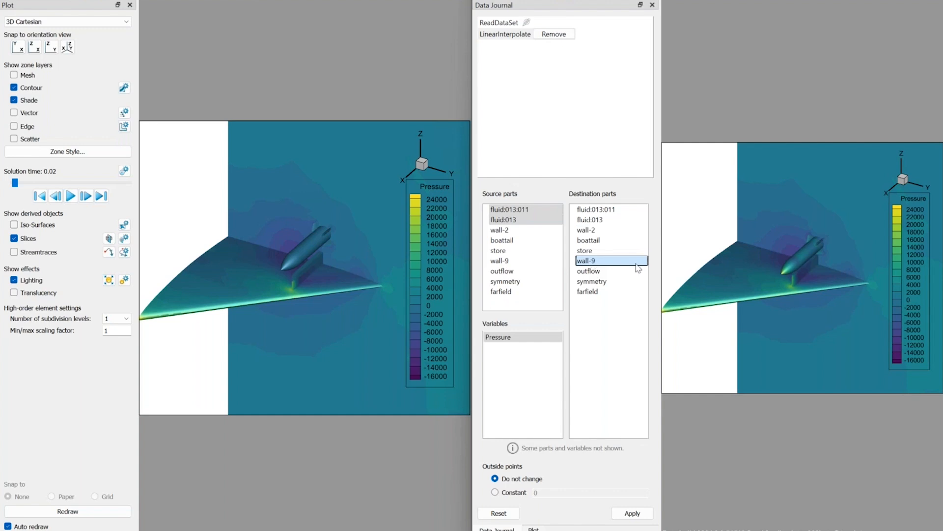
pyautogui.click(633, 514)
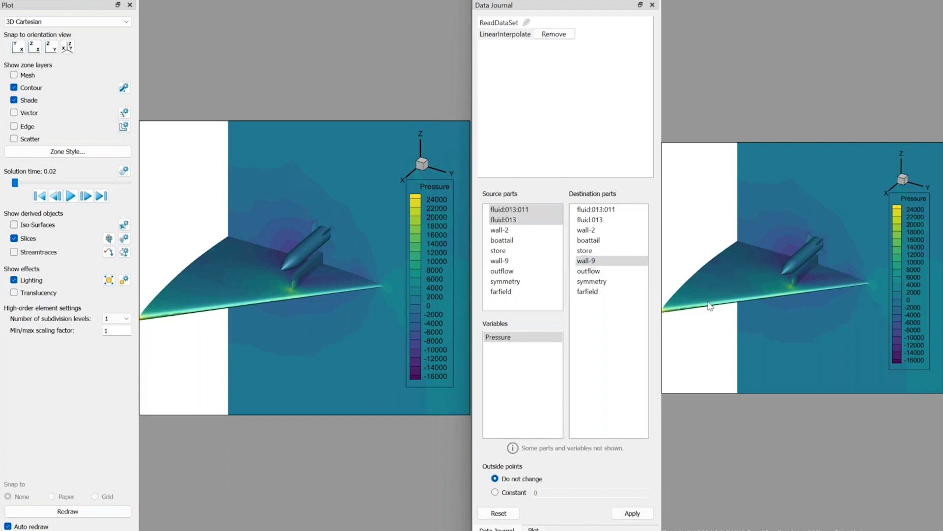
pyautogui.scroll(3, 774, 281)
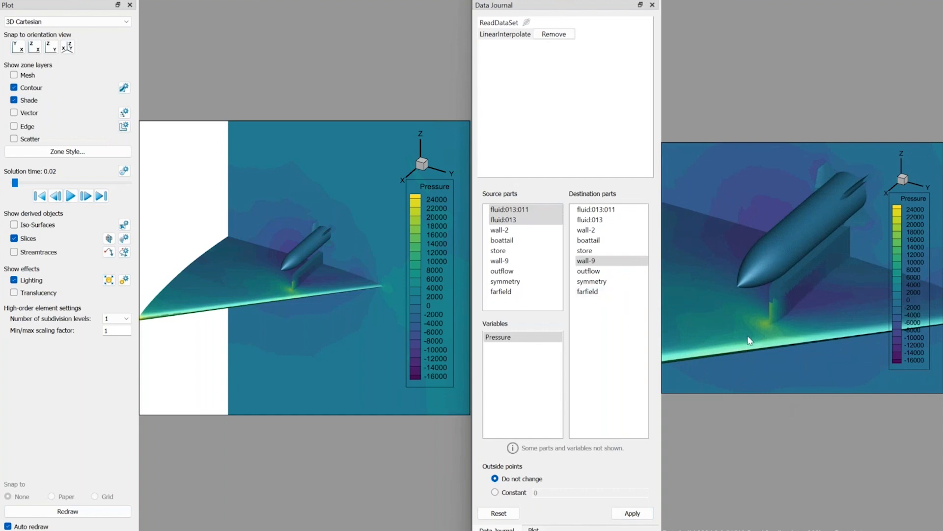
pyautogui.scroll(-3, 750, 340)
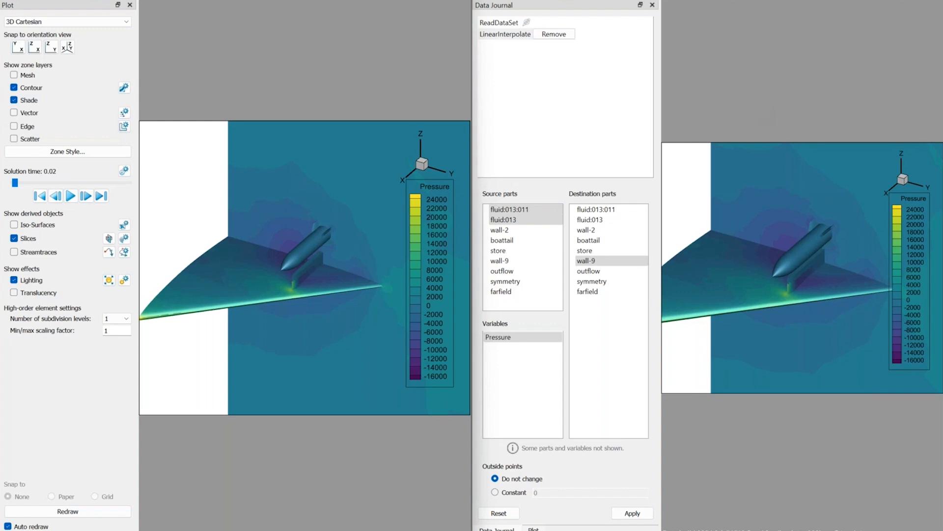
# Open the recent layout pacific_coast.lay in the classic session, discarding changes to the current layout.
pyautogui.click(6, 1)
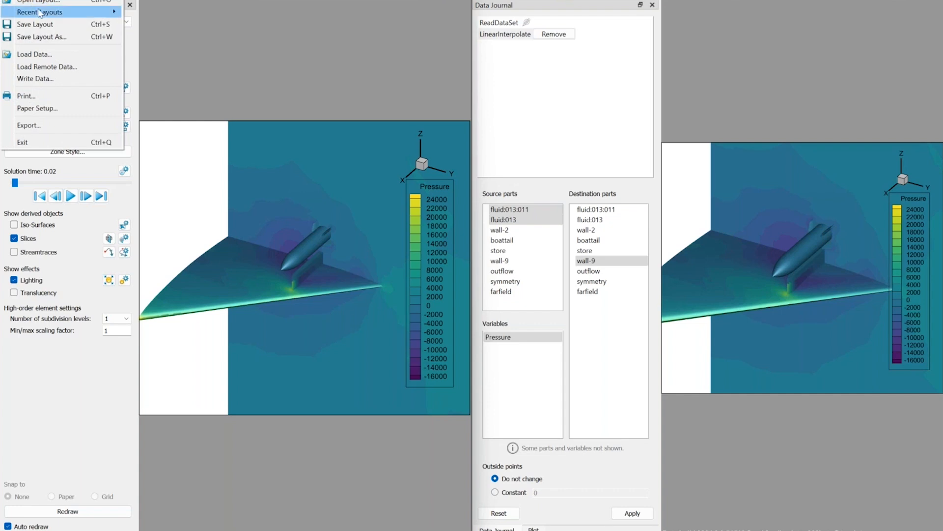
pyautogui.moveTo(39, 11)
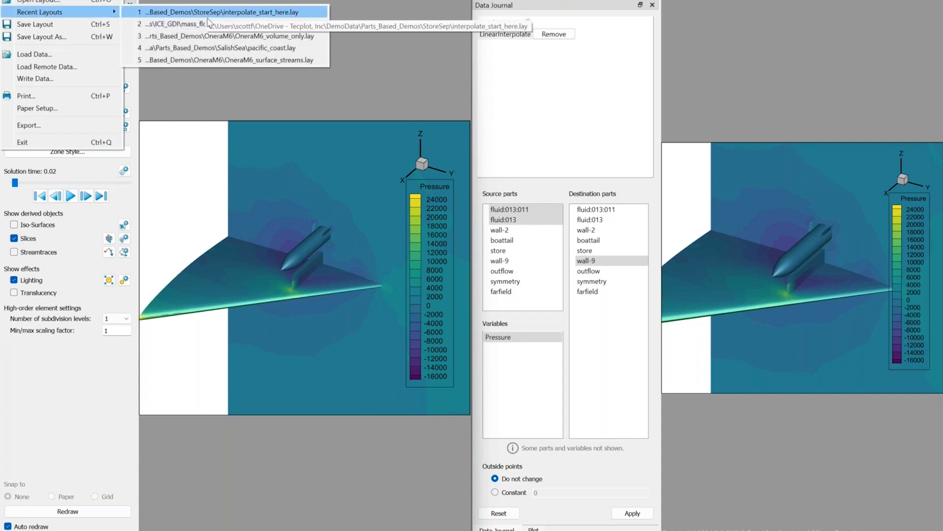
pyautogui.click(212, 49)
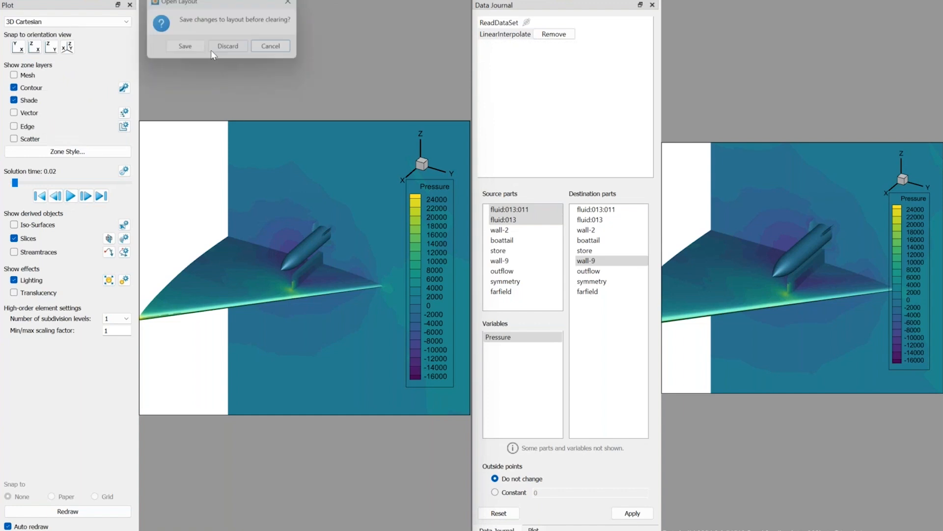
pyautogui.click(214, 51)
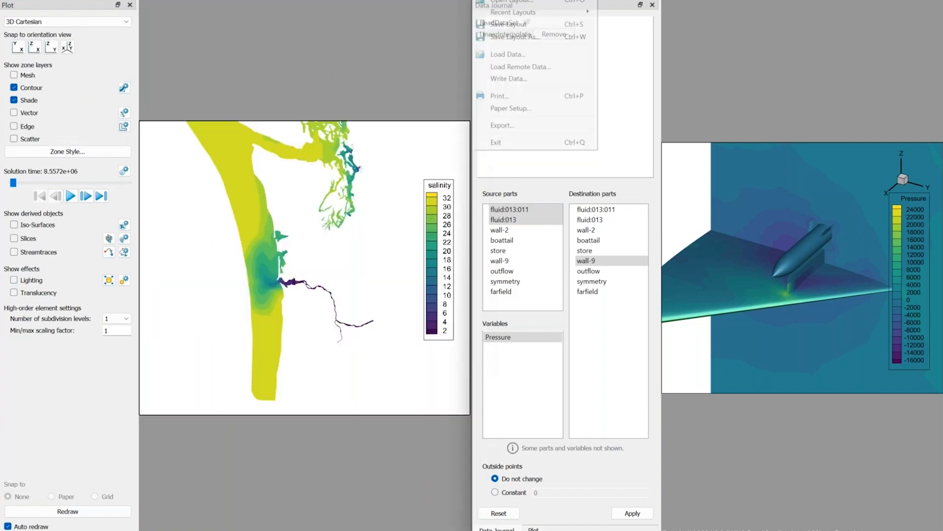
# Load the same pacific_coast.lay layout in the prototype session without saving the store separation layout.
pyautogui.moveTo(544, 15)
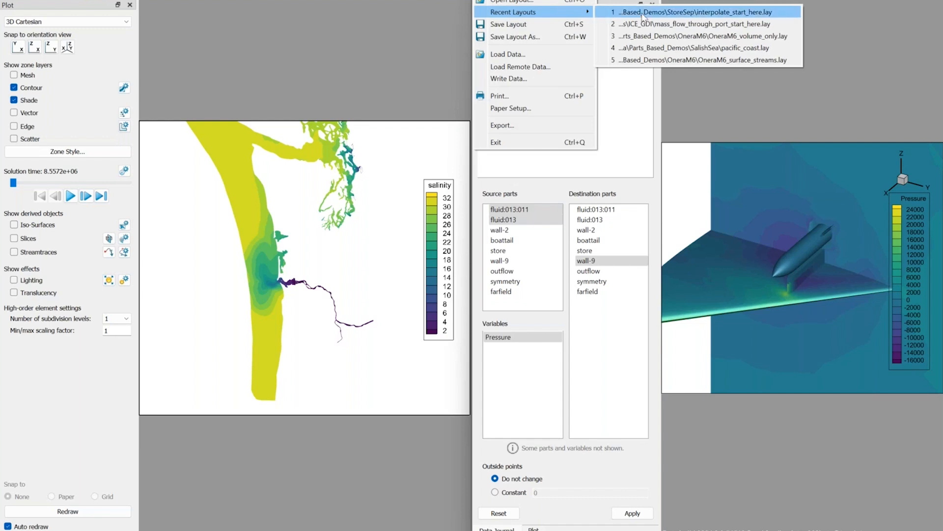
pyautogui.click(678, 48)
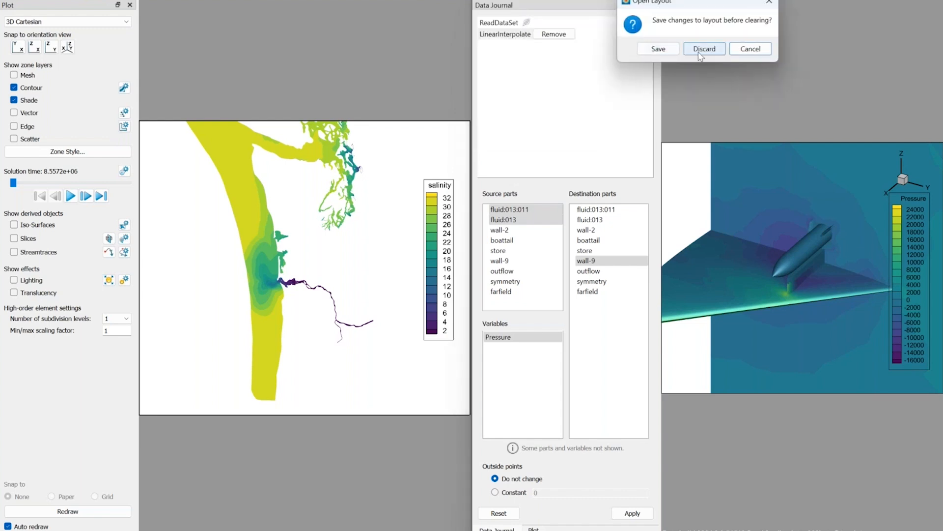
pyautogui.click(699, 54)
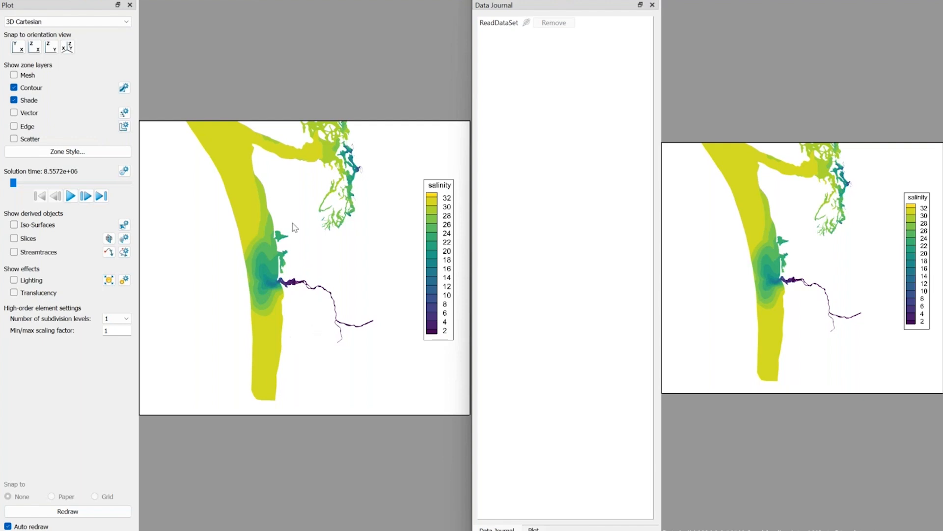
# Draw a polyline in the classic plot along the coastal water, from the northern strip southward past the river mouth, and select it.
pyautogui.moveTo(291, 216); pyautogui.dragTo(368, 236, button='right')
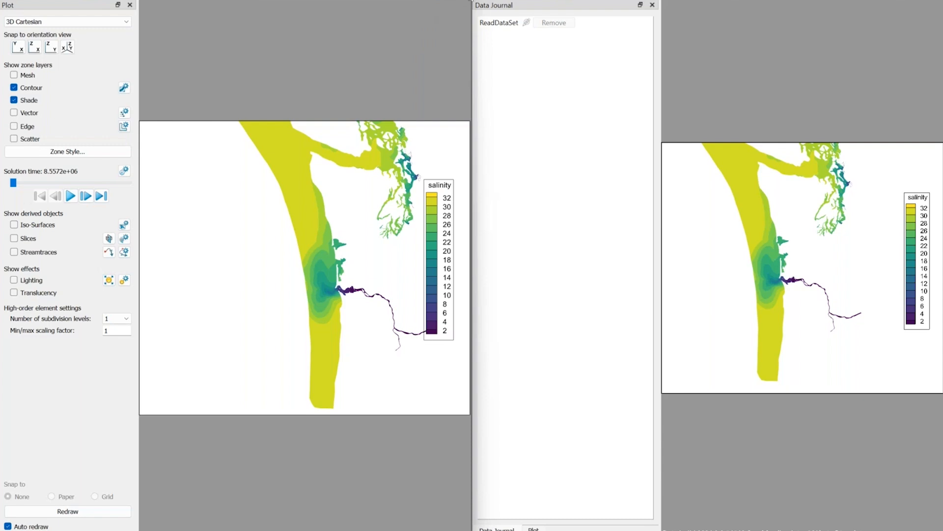
pyautogui.click(471, 1)
pyautogui.click(433, 7)
pyautogui.click(297, 156)
pyautogui.click(333, 322)
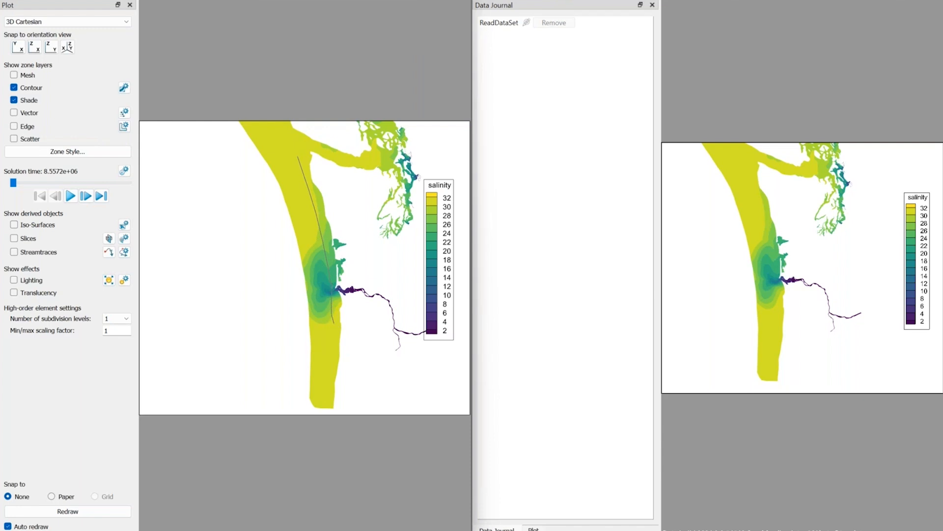
pyautogui.press('Escape')
pyautogui.click(325, 255)
# Extract the selected polyline over time using 100 points.
pyautogui.click(156, 0)
pyautogui.moveTo(230, 26)
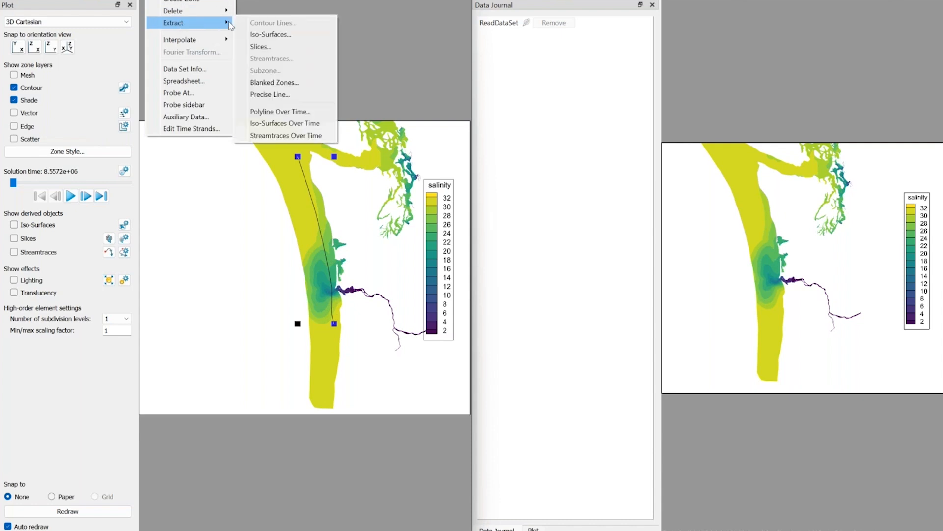
pyautogui.click(281, 110)
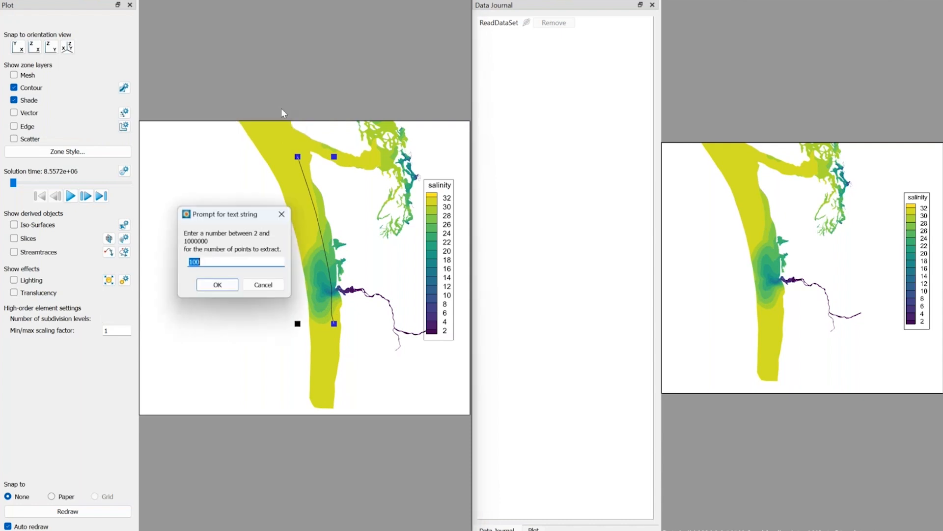
pyautogui.click(217, 284)
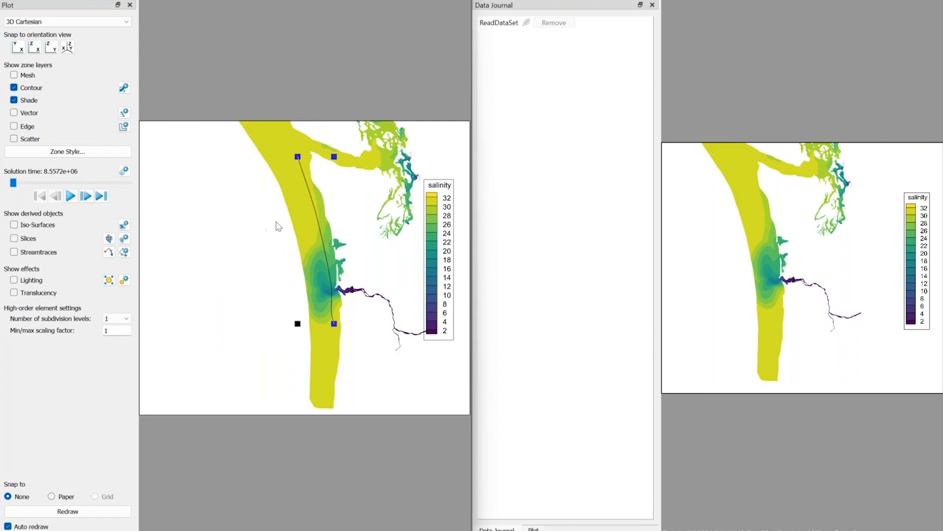
# Shift the coast plot aside and create a new frame over the empty area west of the coastline.
pyautogui.click(301, 234)
pyautogui.moveTo(316, 238); pyautogui.dragTo(370, 243, button='right')
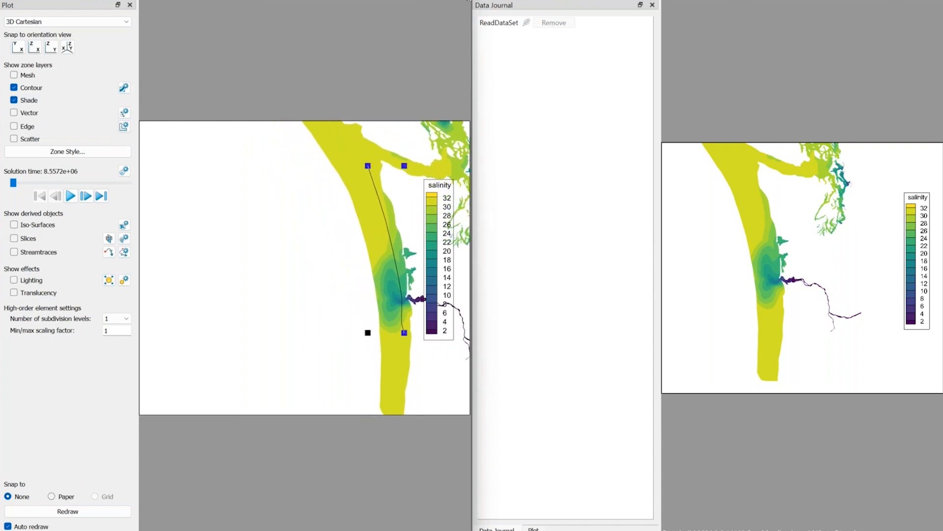
pyautogui.click(468, 1)
pyautogui.click(453, 39)
pyautogui.moveTo(143, 120); pyautogui.dragTo(345, 426)
# Make the new frame an XY Line plot mapping 16: salinity against 2: y for zone 25: Extracted Points.
pyautogui.click(46, 22)
pyautogui.click(43, 43)
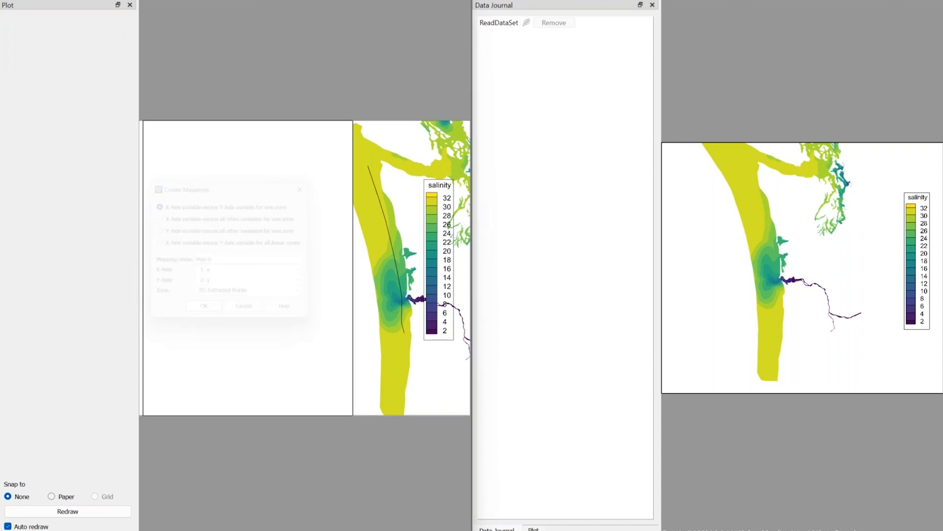
pyautogui.click(225, 276)
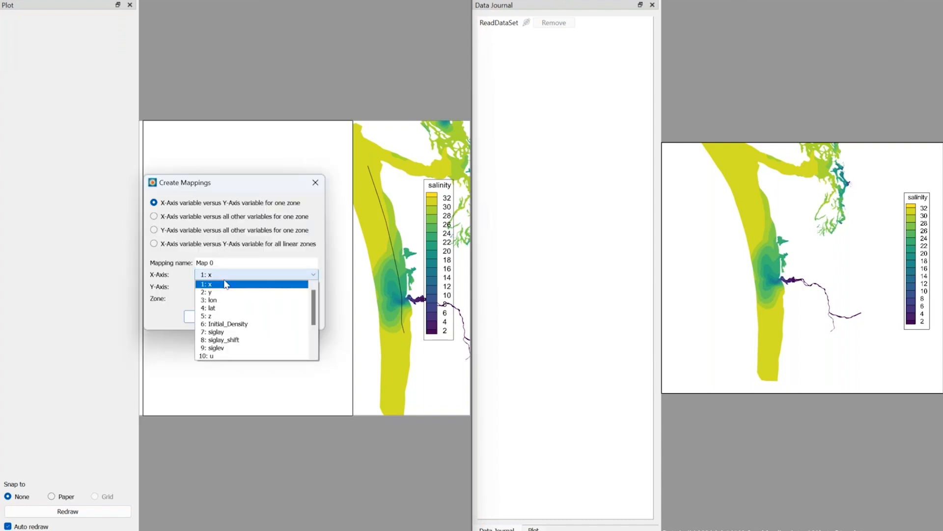
pyautogui.scroll(-2, 226, 347)
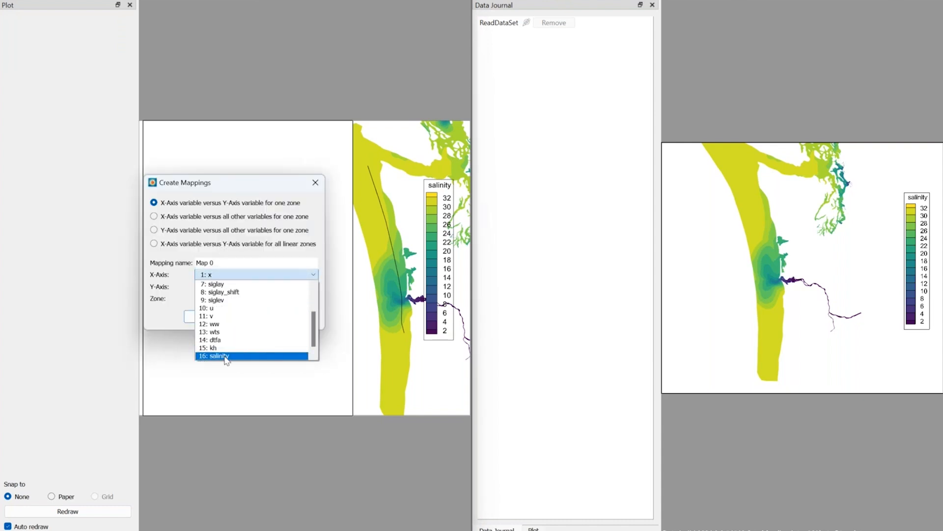
pyautogui.click(226, 356)
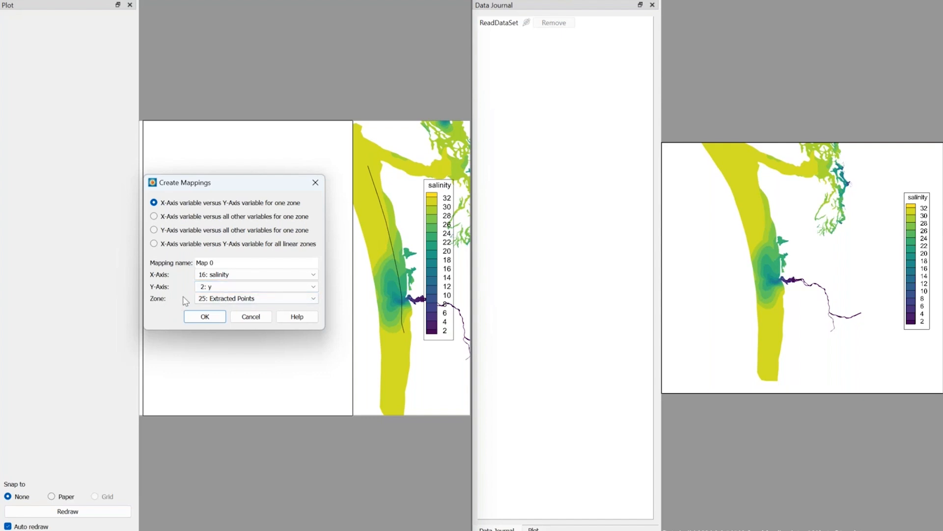
pyautogui.click(205, 317)
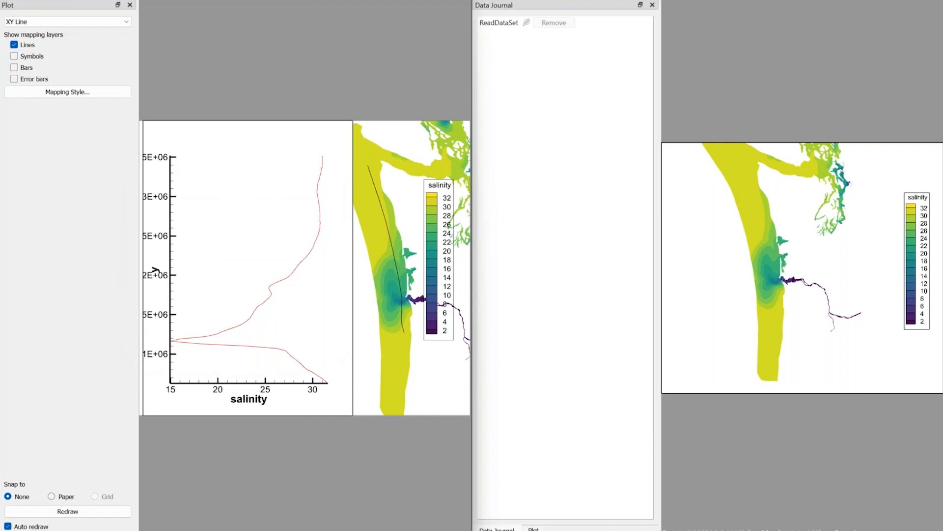
pyautogui.scroll(-3, 230, 321)
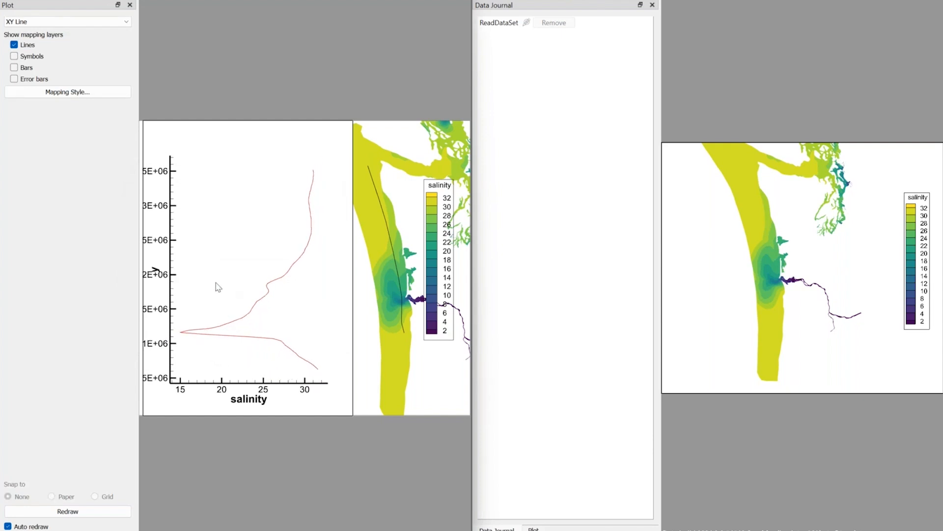
# Create additional mappings of 16: salinity versus 2: y for all linear zones in the classic line plot.
pyautogui.click(68, 94)
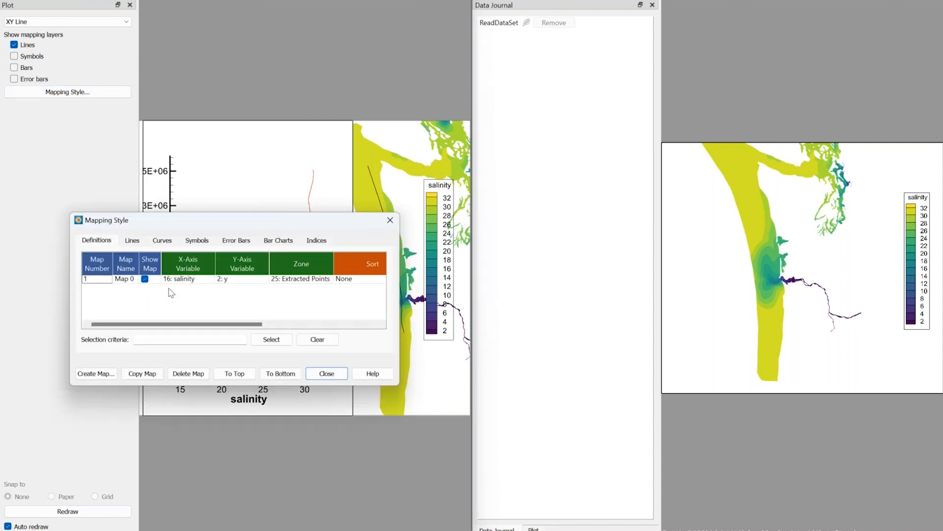
pyautogui.click(180, 280)
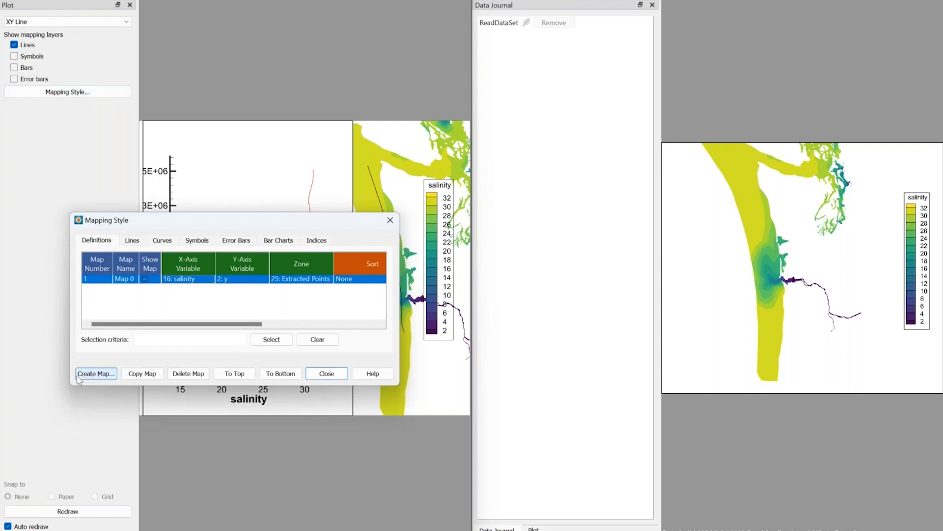
pyautogui.click(95, 373)
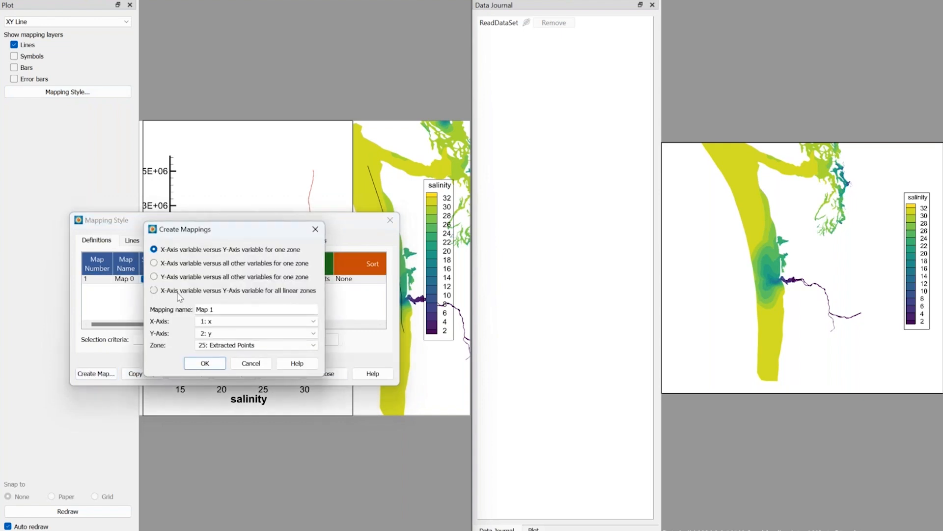
pyautogui.click(178, 294)
pyautogui.click(211, 322)
pyautogui.scroll(-2, 229, 363)
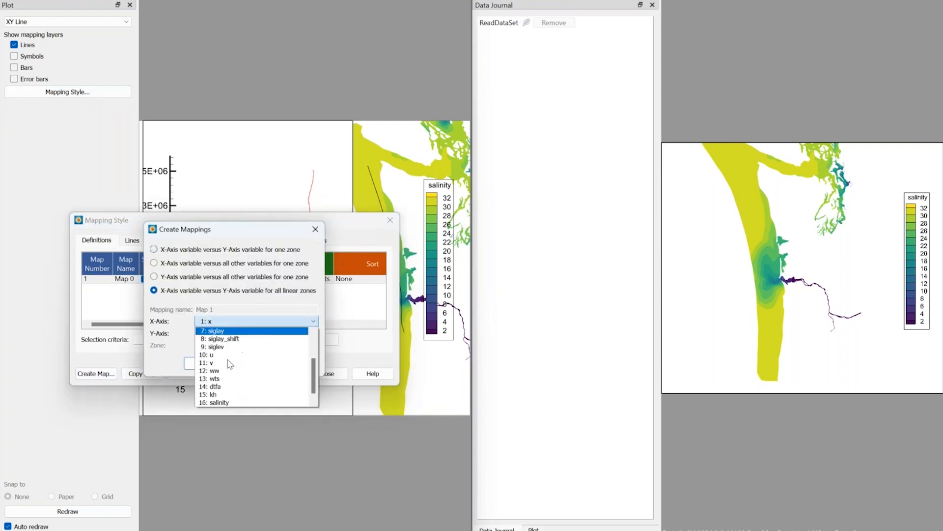
pyautogui.click(223, 399)
pyautogui.click(203, 364)
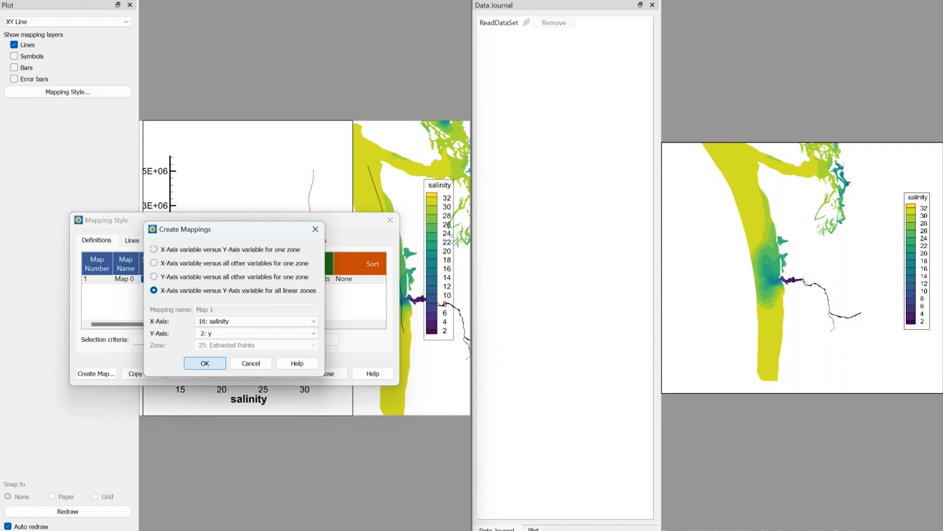
pyautogui.click(324, 374)
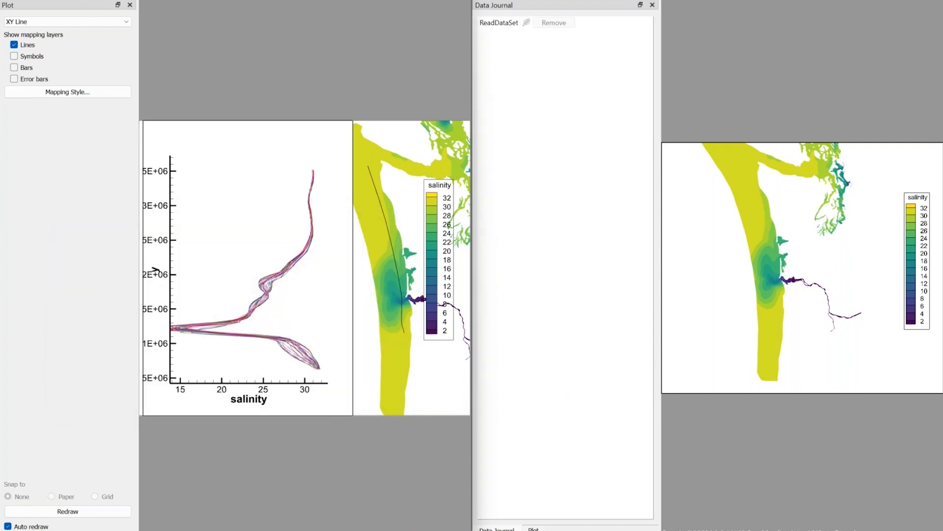
# Animate the salinity mappings forward from Map 0 to the last Extracted Points map, and play the coast plot through its solution times.
pyautogui.click(124, 0)
pyautogui.click(143, 0)
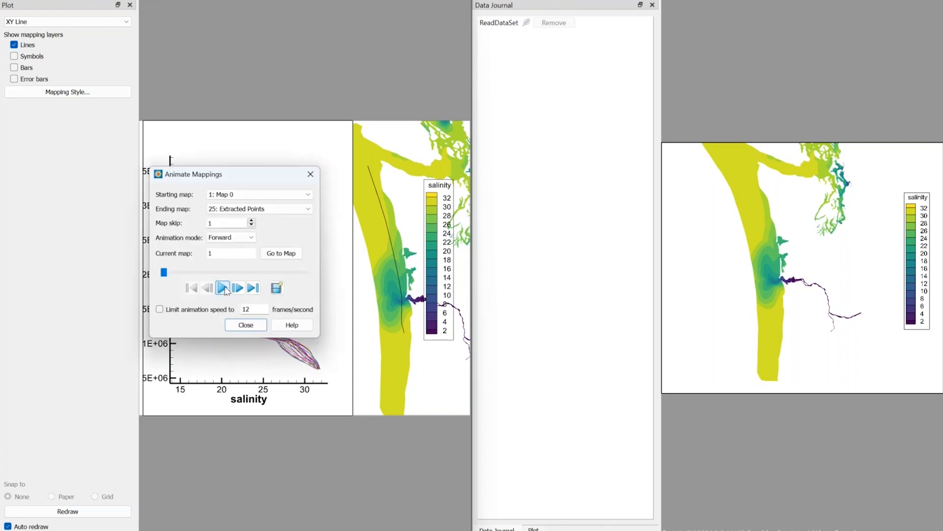
pyautogui.click(223, 288)
pyautogui.moveTo(260, 179); pyautogui.dragTo(316, 22)
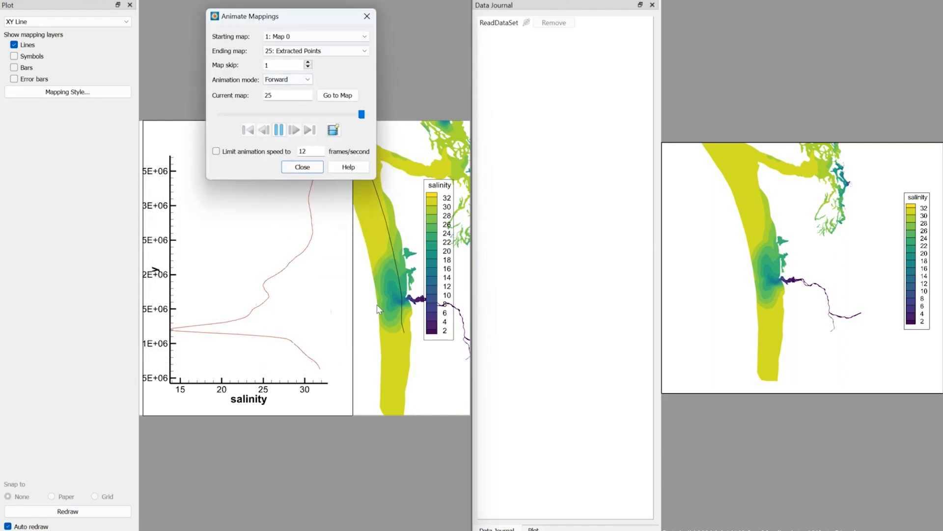
pyautogui.click(302, 167)
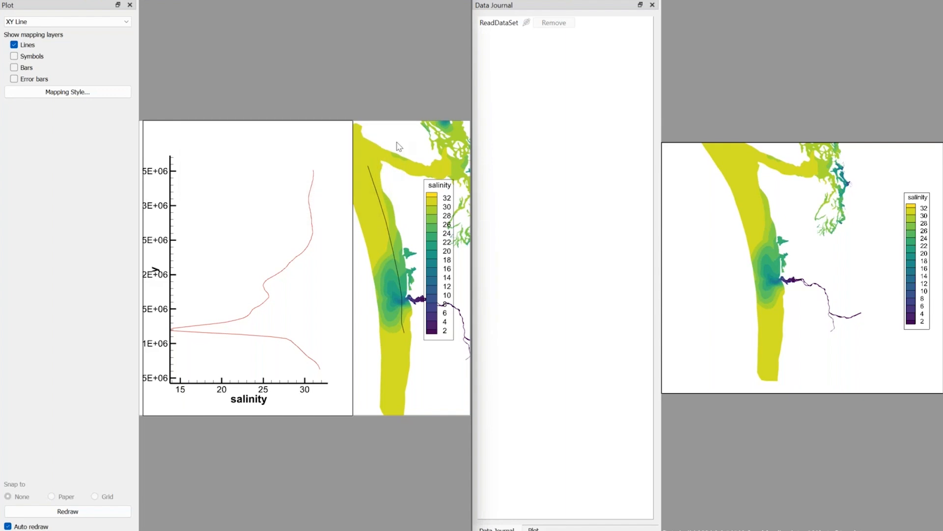
pyautogui.click(397, 144)
pyautogui.click(71, 195)
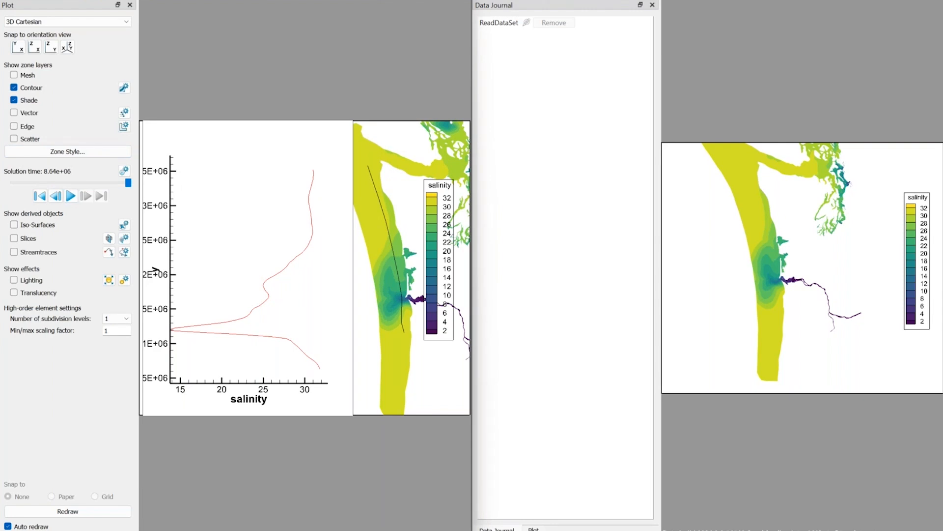
# In the prototype session, draw a polyline along the coastal water from the northern strip southward past the river mouth, and select it.
pyautogui.moveTo(740, 220); pyautogui.dragTo(840, 219, button='right')
pyautogui.scroll(3, 845, 231)
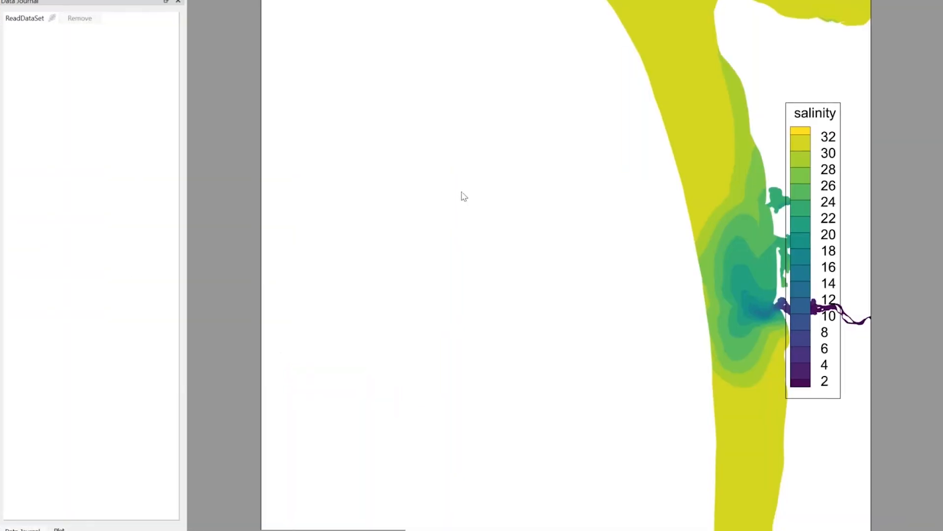
pyautogui.scroll(-2, 632, 271)
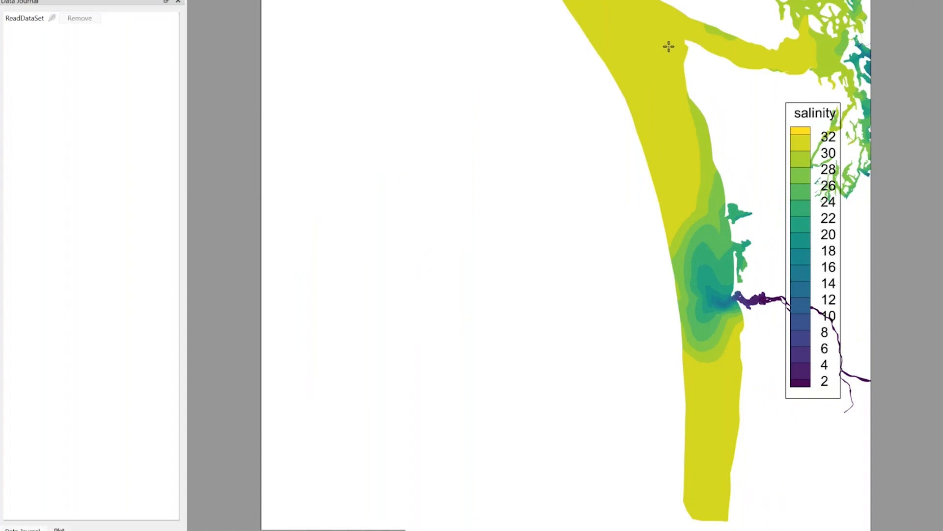
pyautogui.moveTo(669, 46)
pyautogui.mouseDown()
pyautogui.moveTo(695, 133)
pyautogui.moveTo(678, 156)
pyautogui.moveTo(688, 149)
pyautogui.moveTo(686, 187)
pyautogui.moveTo(709, 206)
pyautogui.moveTo(725, 282)
pyautogui.moveTo(730, 376)
pyautogui.mouseUp()
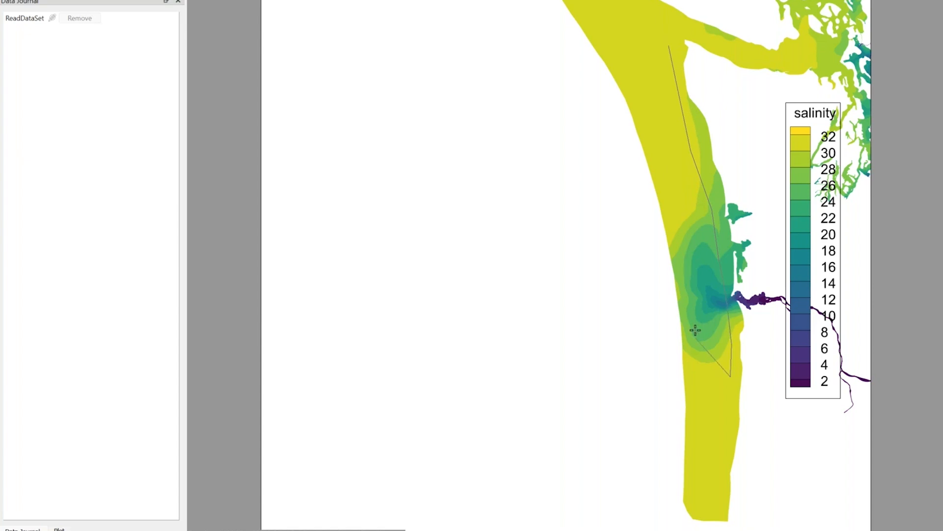
pyautogui.click(717, 258)
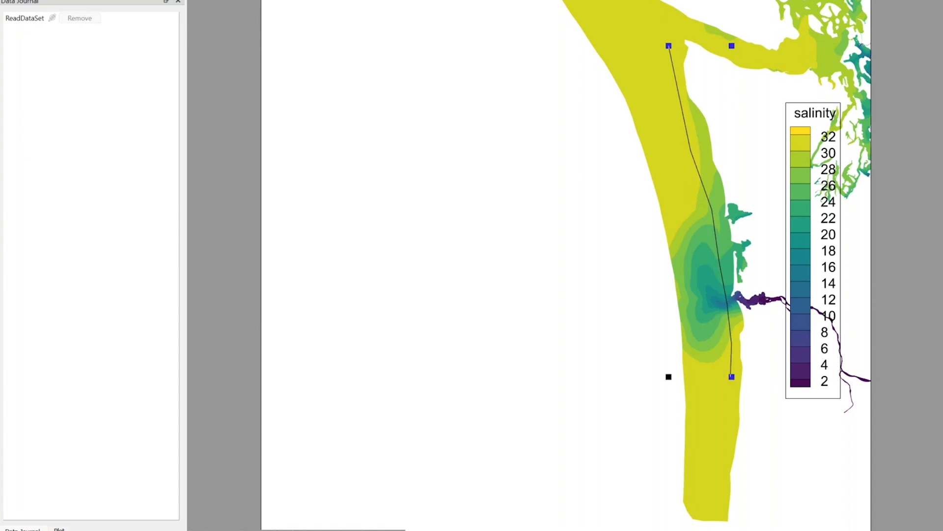
# Extract the prototype session's selected polyline over time using 100 points.
pyautogui.click(155, 0)
pyautogui.moveTo(215, 21)
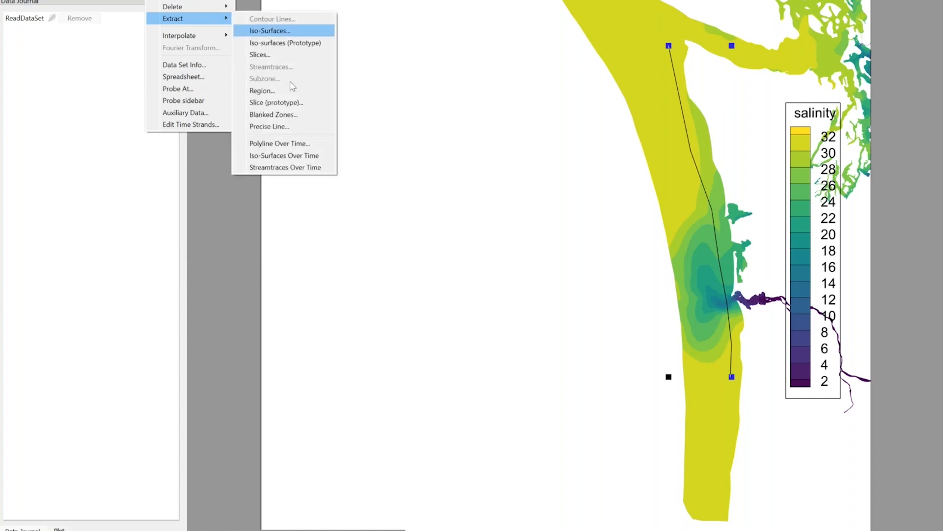
pyautogui.click(293, 143)
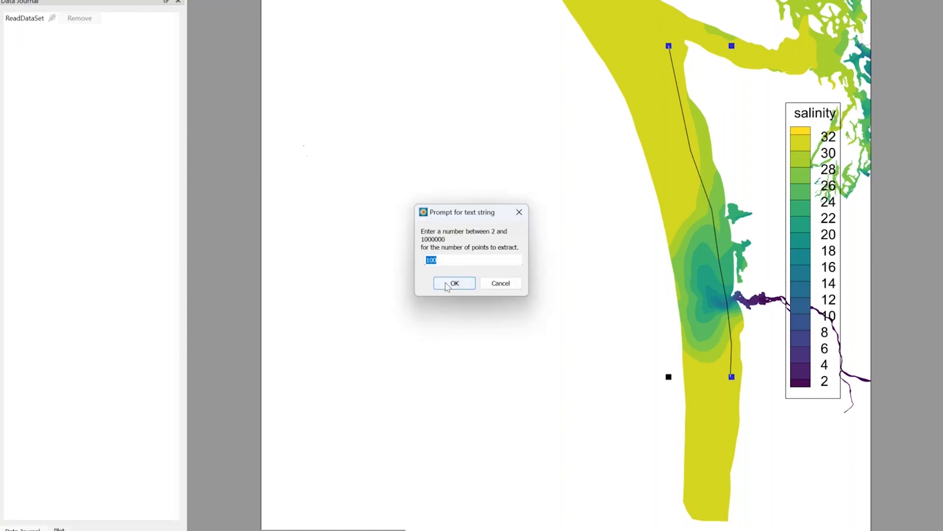
pyautogui.click(447, 285)
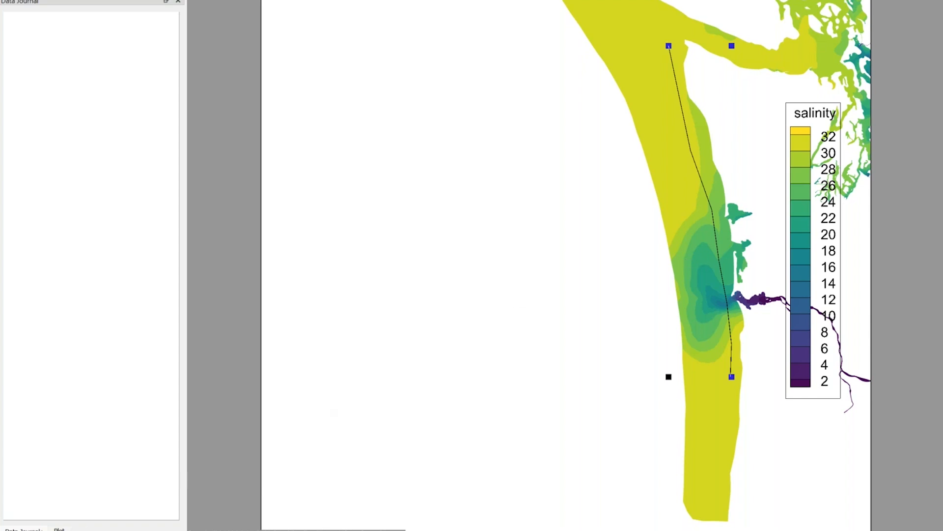
# Display the prototype session's plot settings and create a new frame over the empty area west of the coastline.
pyautogui.click(59, 529)
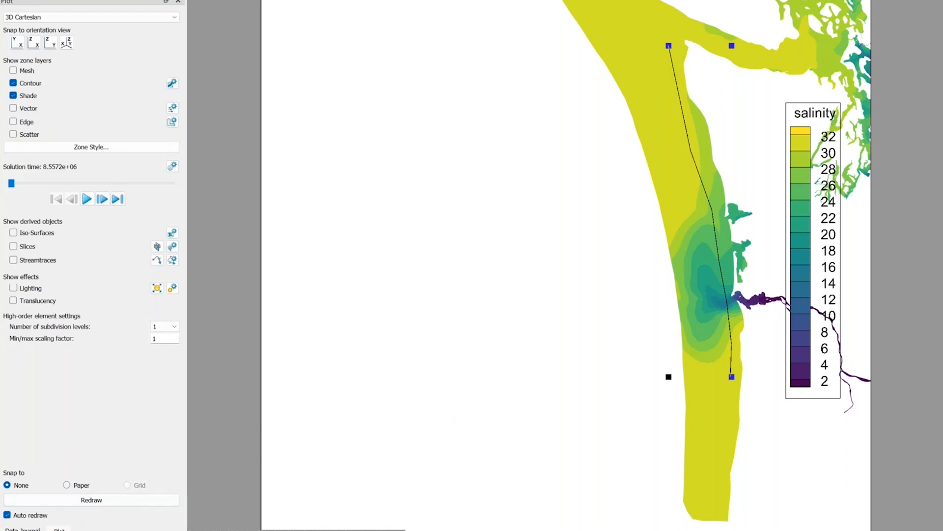
pyautogui.click(22, 529)
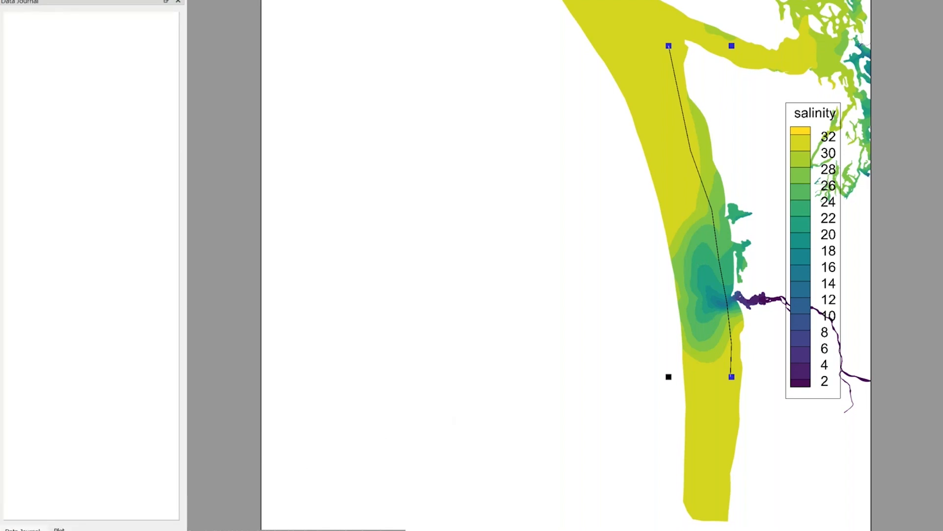
pyautogui.click(58, 529)
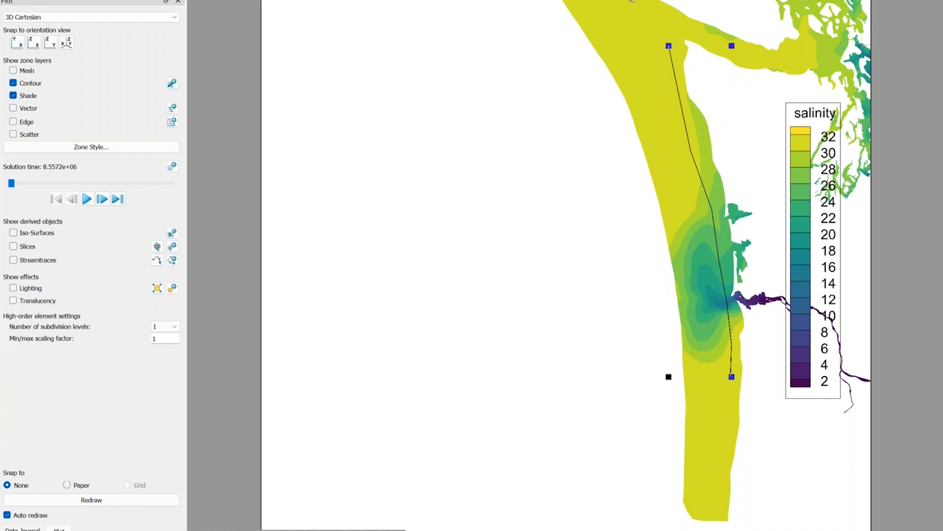
pyautogui.click(306, 3)
pyautogui.moveTo(262, 1); pyautogui.dragTo(619, 530)
# Switch the new prototype frame to an XY Line plot and set the mapping's X-axis variable to 16: salinity.
pyautogui.click(114, 18)
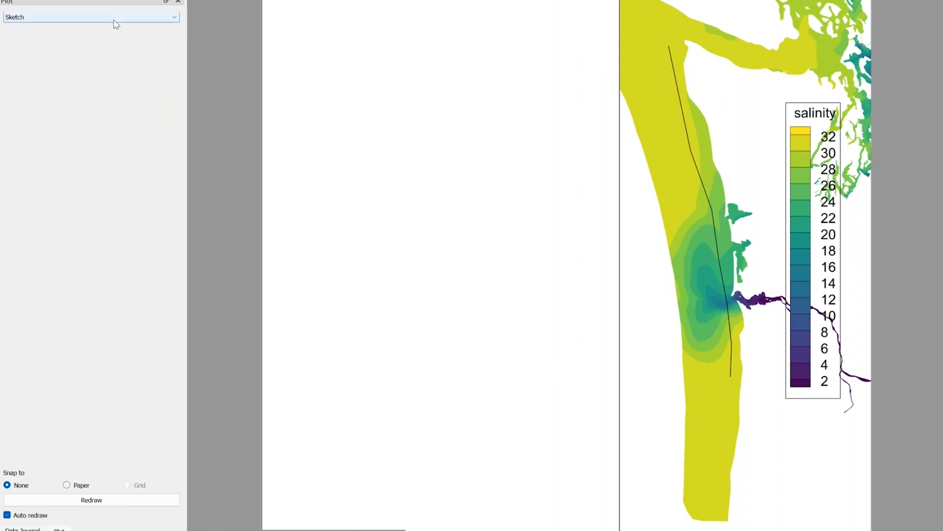
pyautogui.click(67, 42)
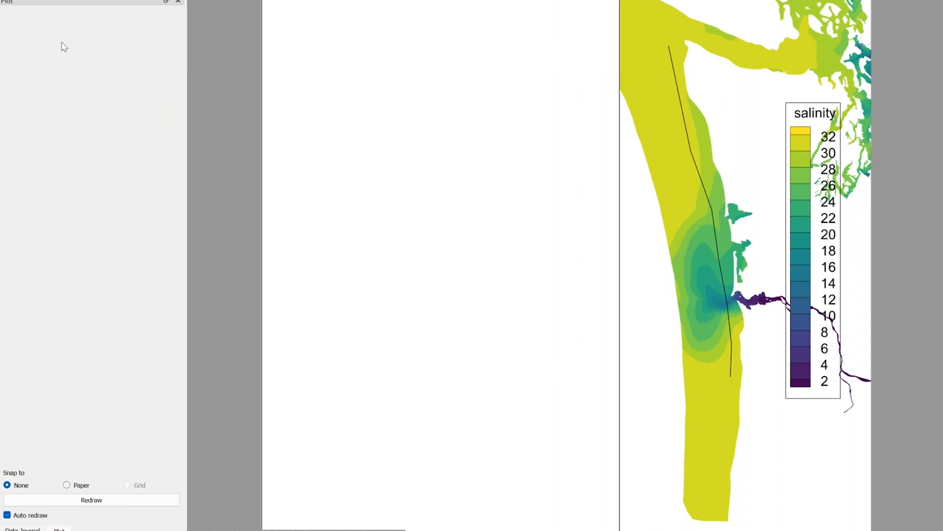
pyautogui.click(456, 205)
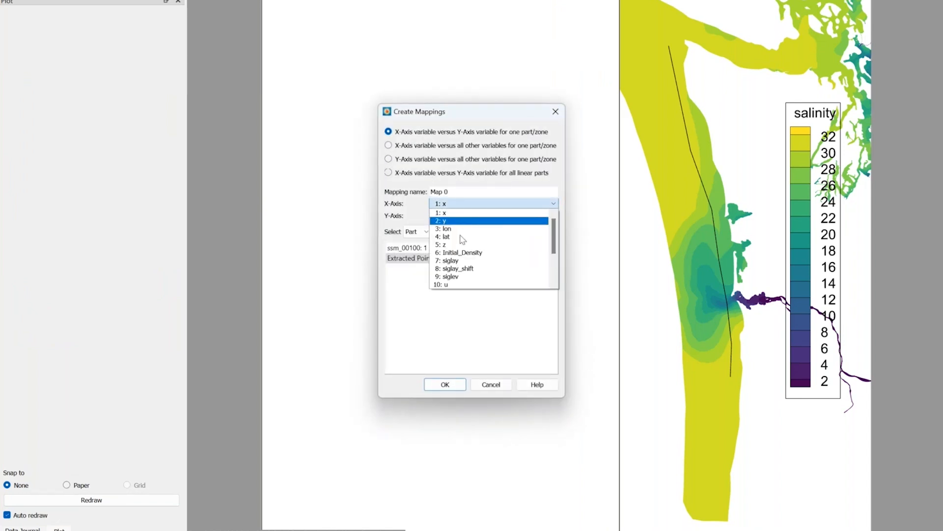
pyautogui.scroll(-1, 466, 279)
pyautogui.scroll(-1, 466, 279)
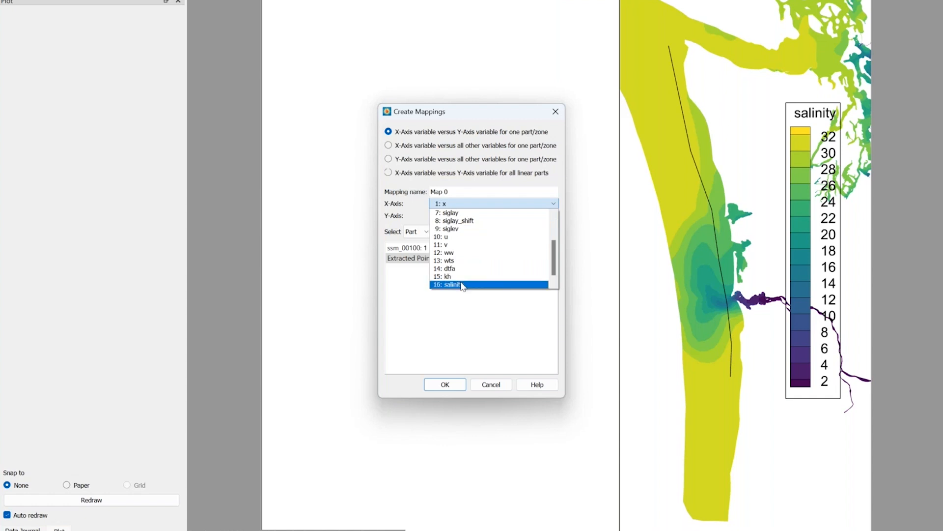
pyautogui.click(461, 285)
pyautogui.moveTo(445, 112); pyautogui.dragTo(350, 63)
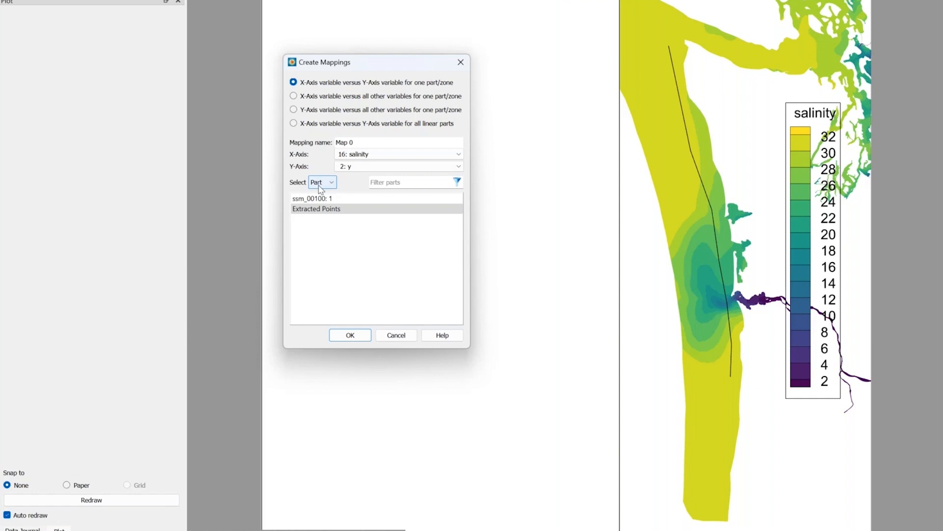
# List the mapping's data sources by zone and examine the individual Extracted Points zones.
pyautogui.click(321, 183)
pyautogui.click(318, 200)
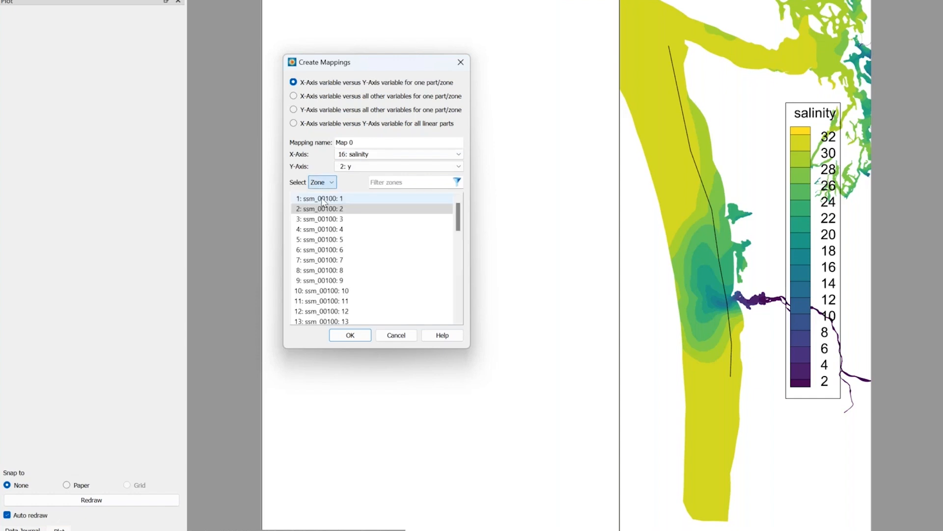
pyautogui.scroll(-12, 376, 273)
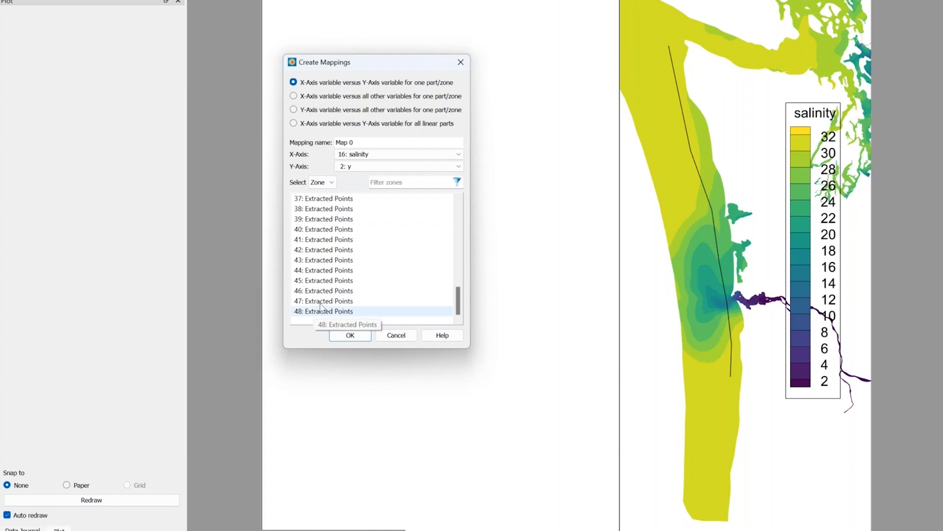
pyautogui.scroll(6, 347, 281)
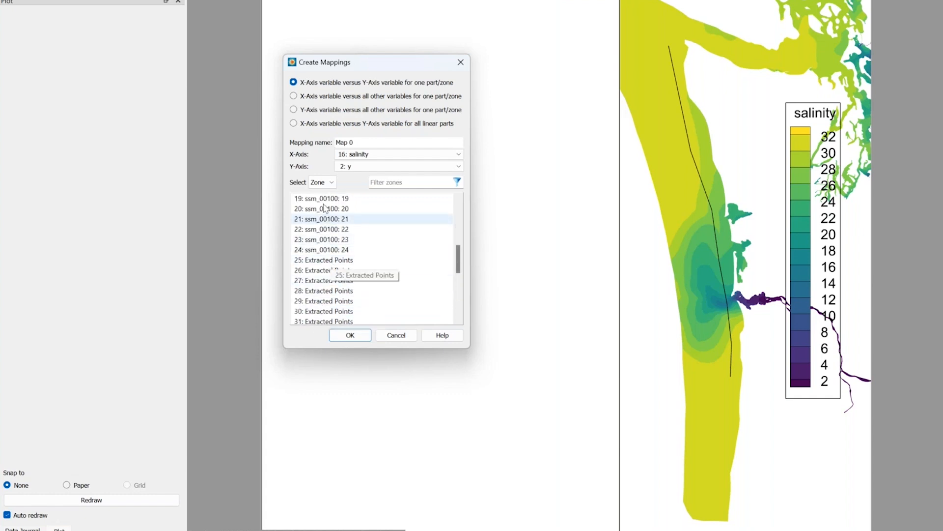
# Return the source selection to parts and create the salinity versus y mapping for the Extracted Points part.
pyautogui.click(319, 182)
pyautogui.click(316, 193)
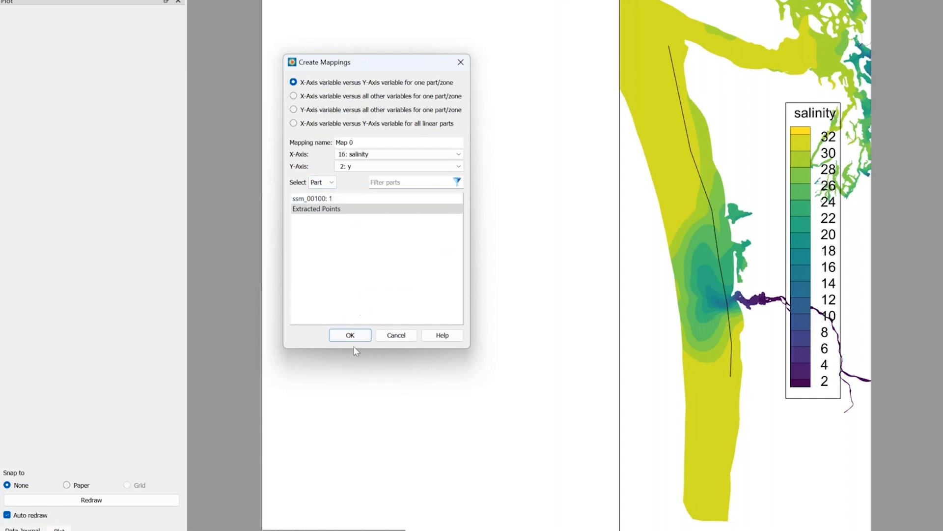
pyautogui.click(350, 334)
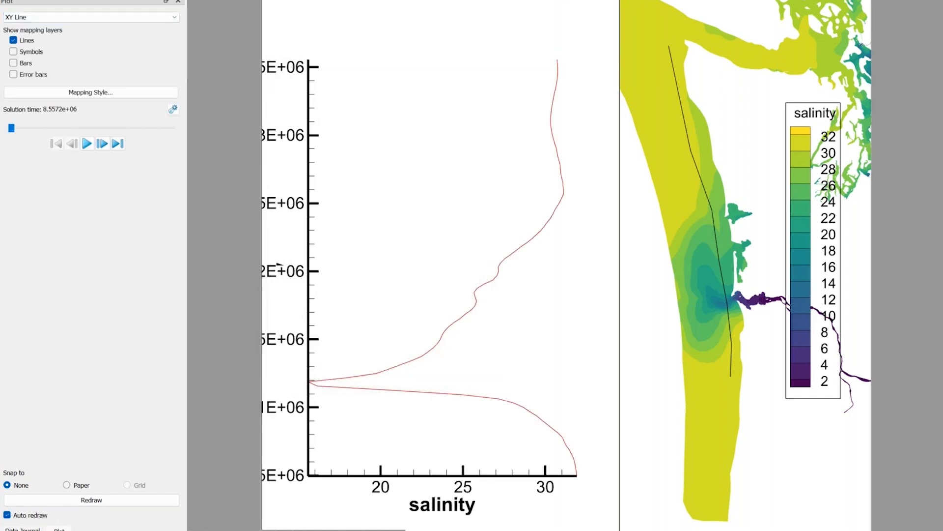
# Link the solution time between all frames of group 1 and animate the salinity plot together with the coastline contour.
pyautogui.click(87, 144)
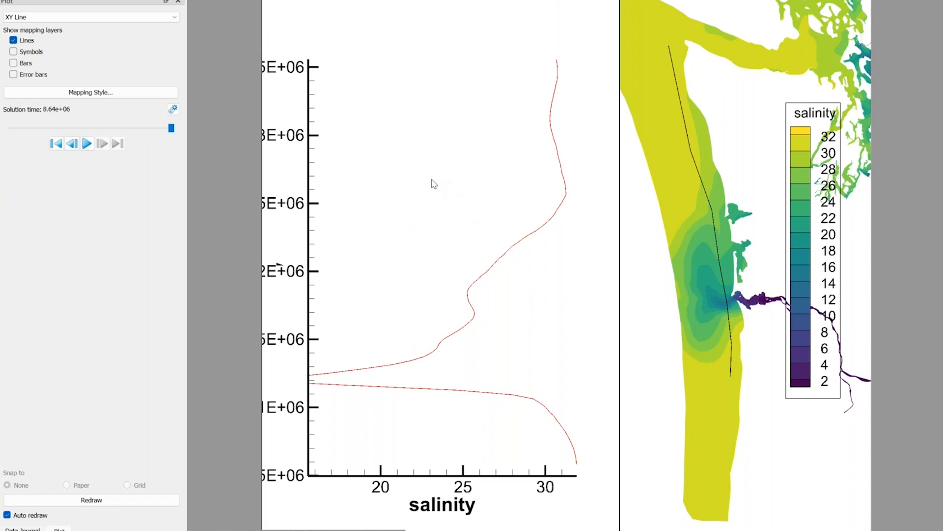
pyautogui.click(175, 3)
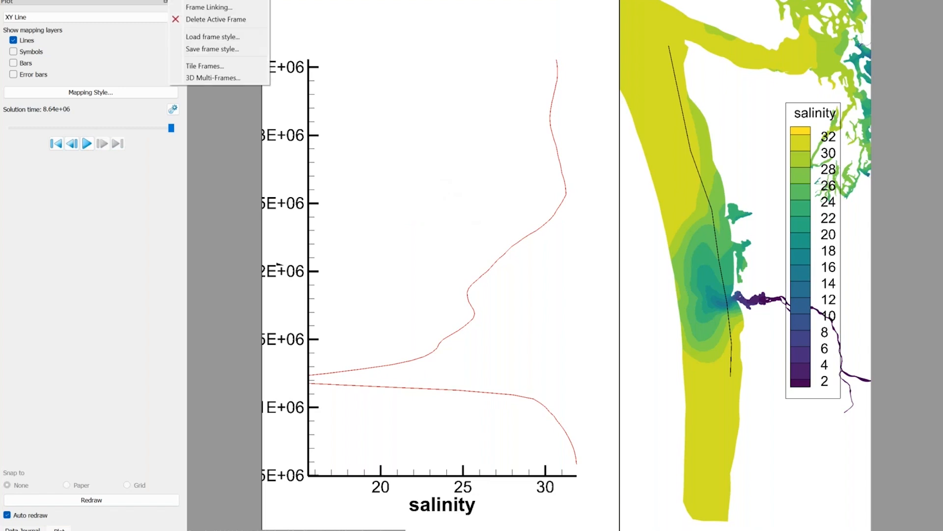
pyautogui.click(198, 7)
pyautogui.click(379, 208)
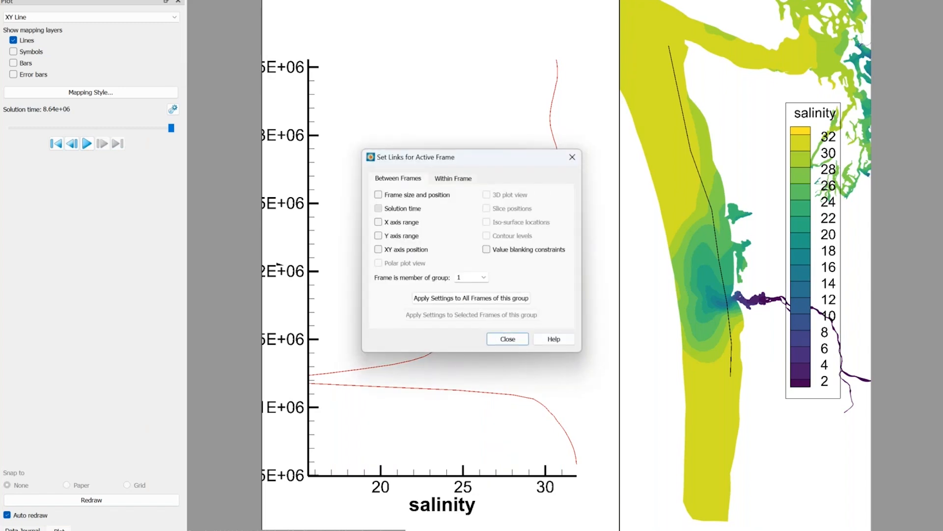
pyautogui.click(465, 301)
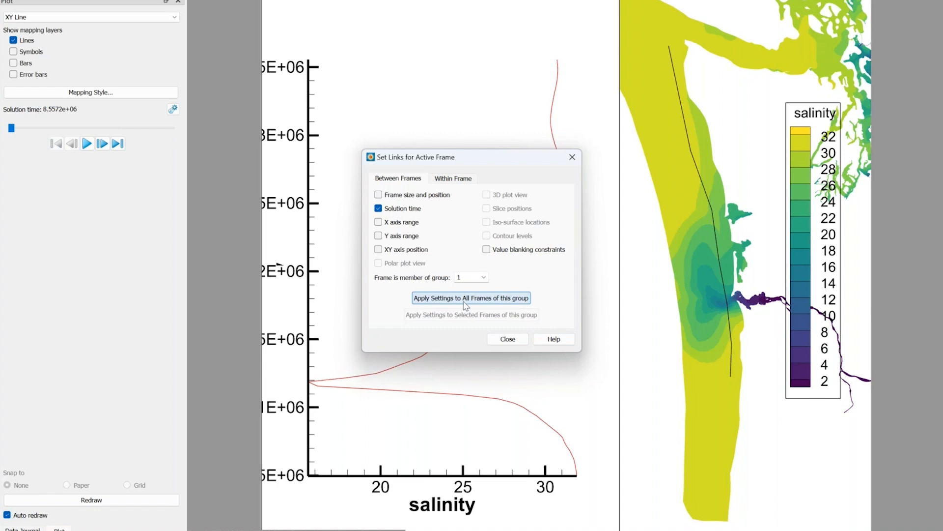
pyautogui.click(507, 340)
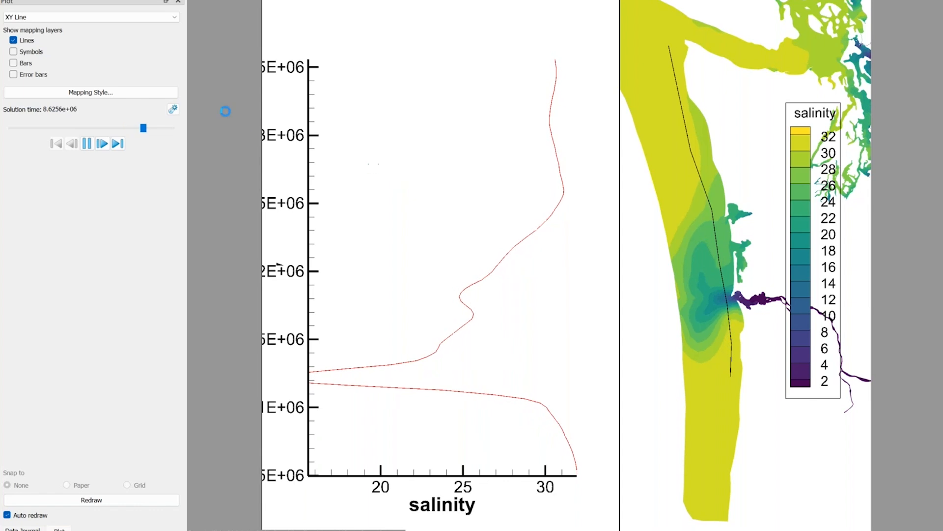
# Duplicate the part-based salinity versus y mapping and show the copy in the plot.
pyautogui.click(99, 96)
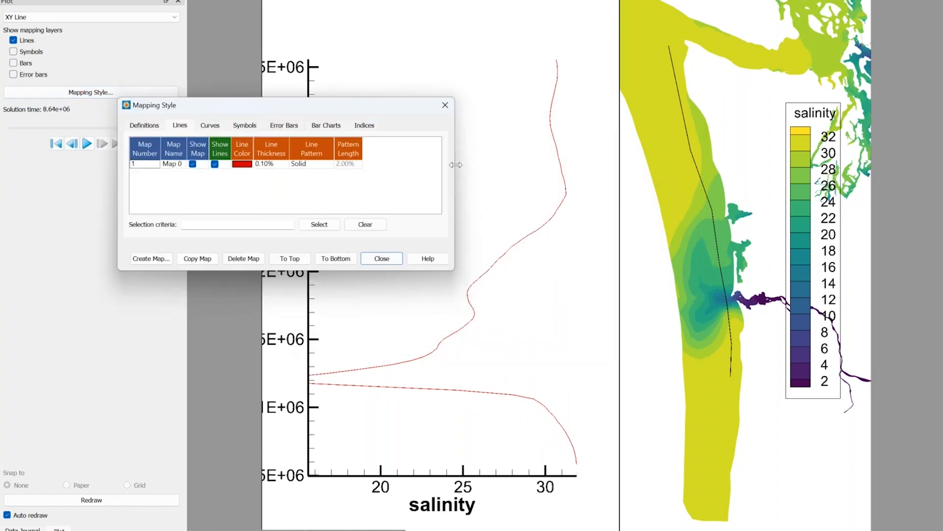
pyautogui.moveTo(453, 167); pyautogui.dragTo(675, 167)
pyautogui.click(139, 127)
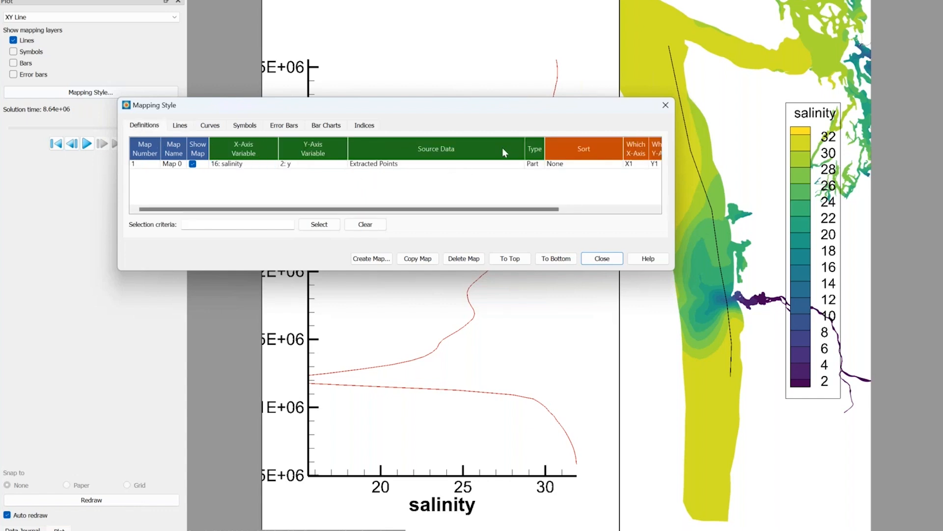
pyautogui.click(437, 164)
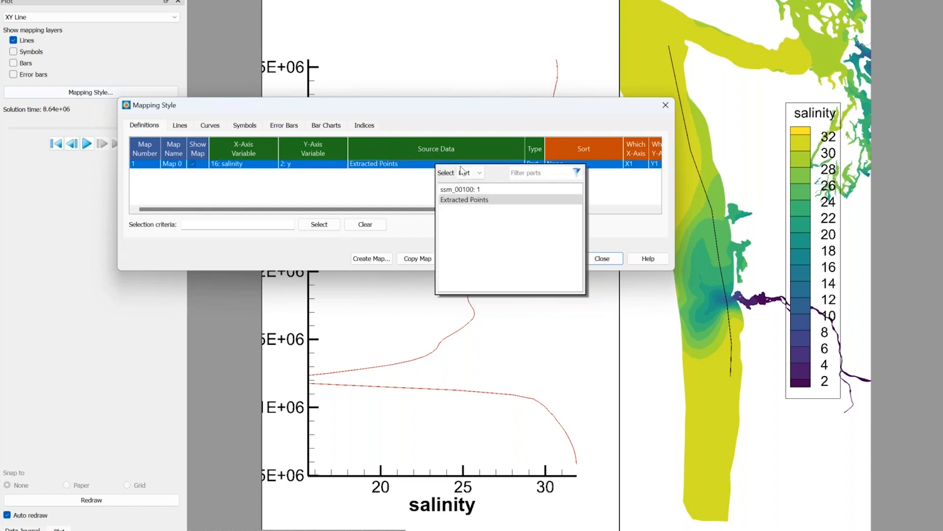
pyautogui.click(381, 180)
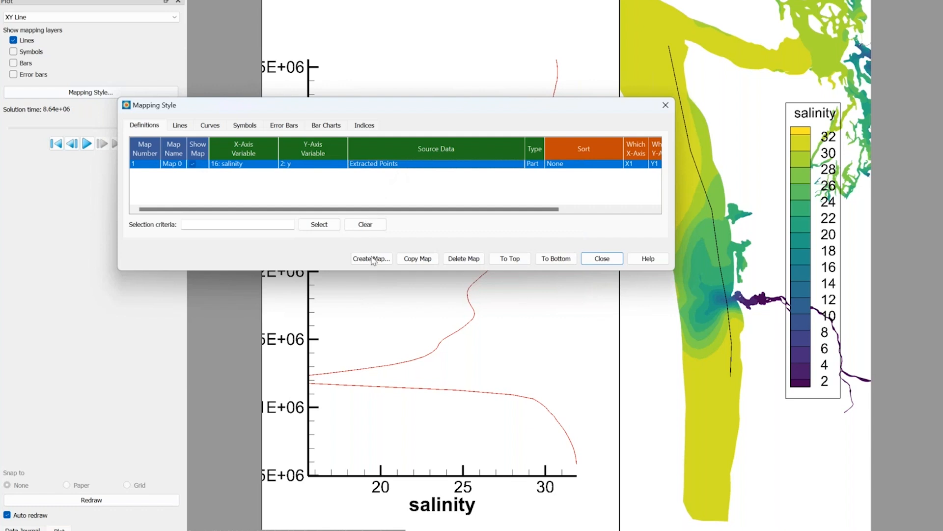
pyautogui.click(418, 258)
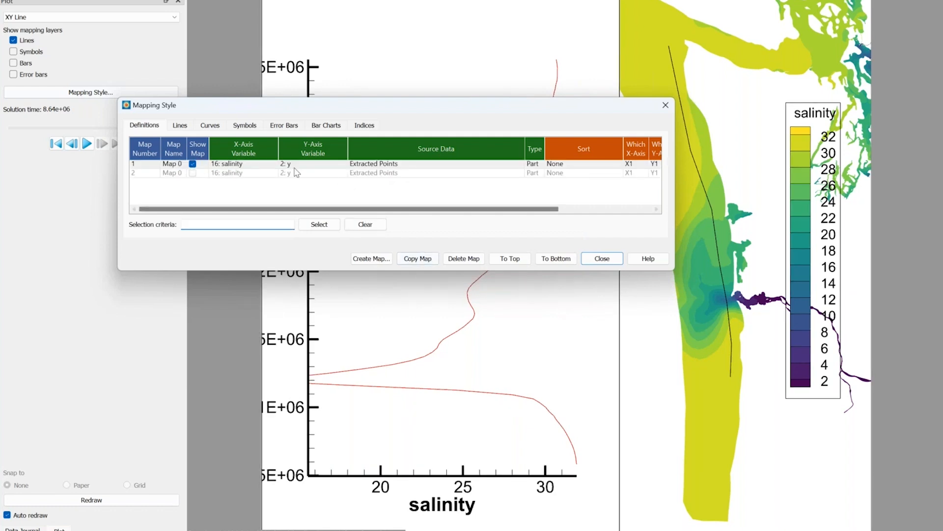
pyautogui.click(192, 173)
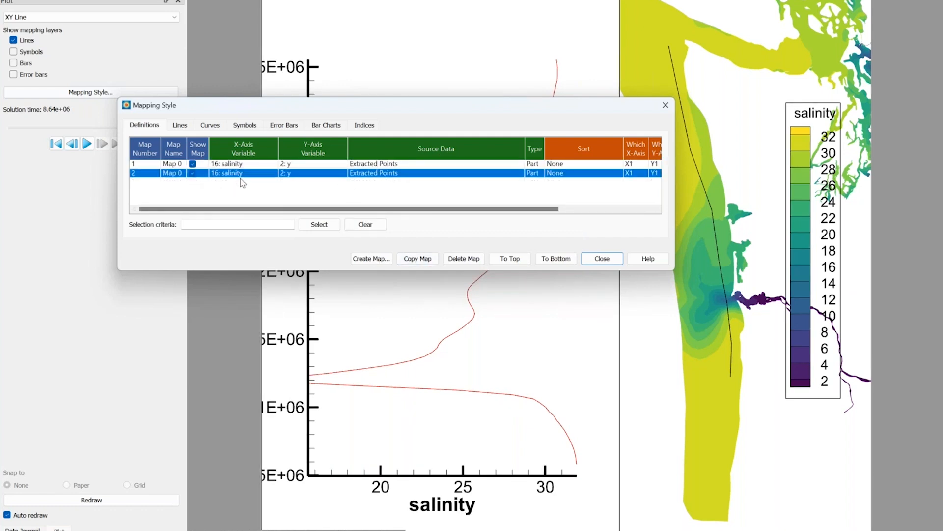
# Change the copied mapping's source data from the part to zone 25: Extracted Points.
pyautogui.click(375, 174)
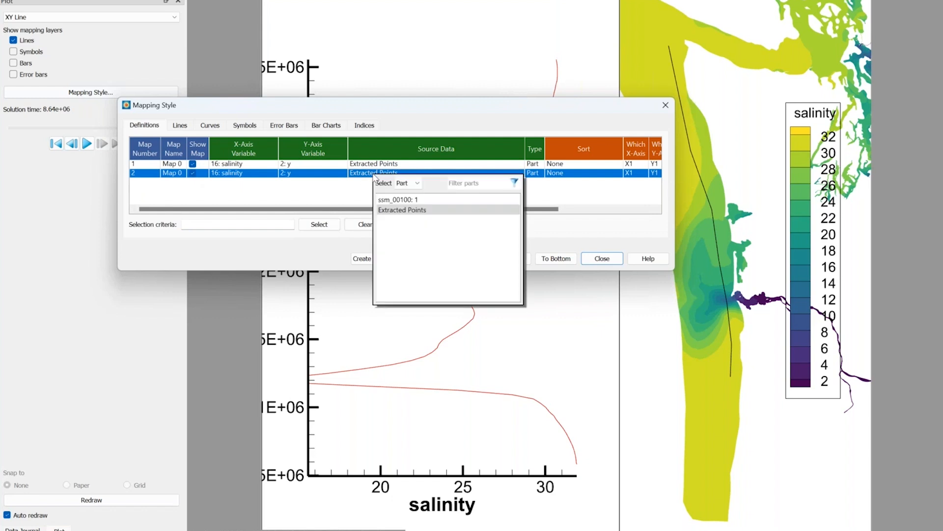
pyautogui.click(415, 183)
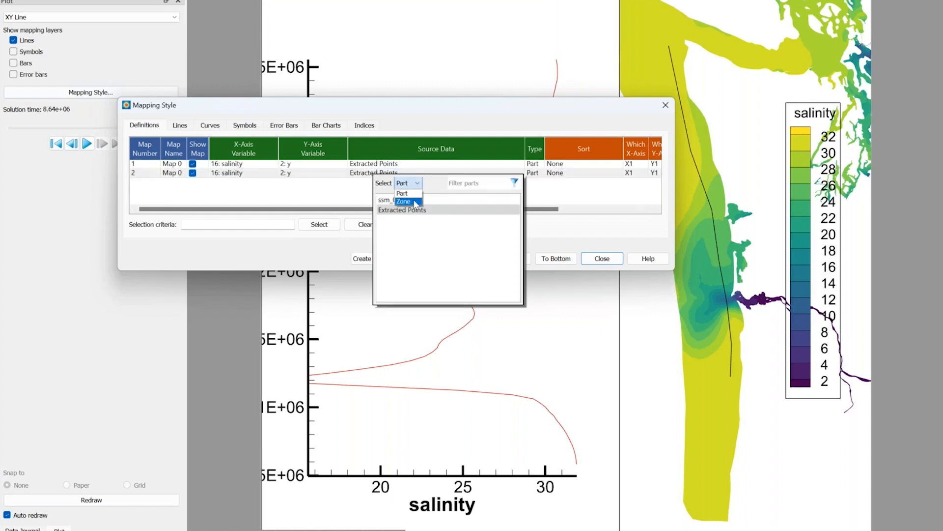
pyautogui.click(414, 202)
pyautogui.scroll(-6, 431, 257)
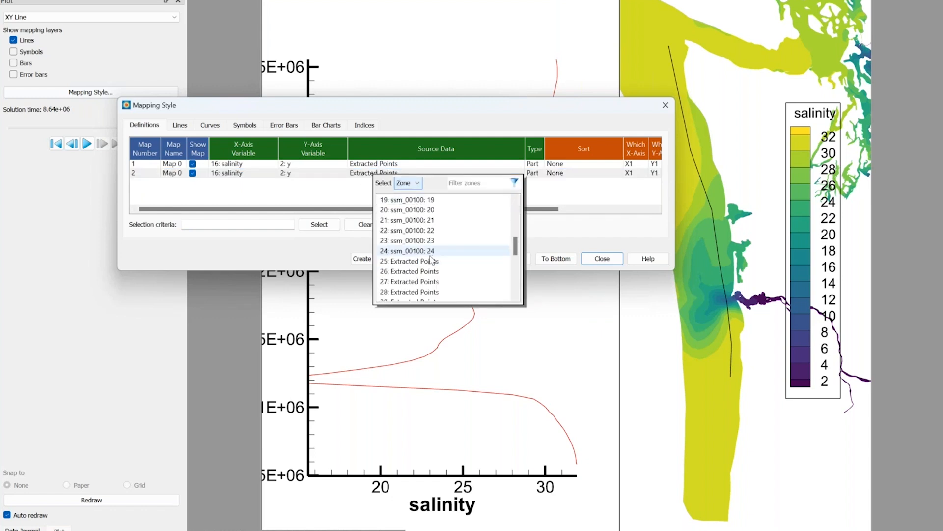
pyautogui.click(431, 261)
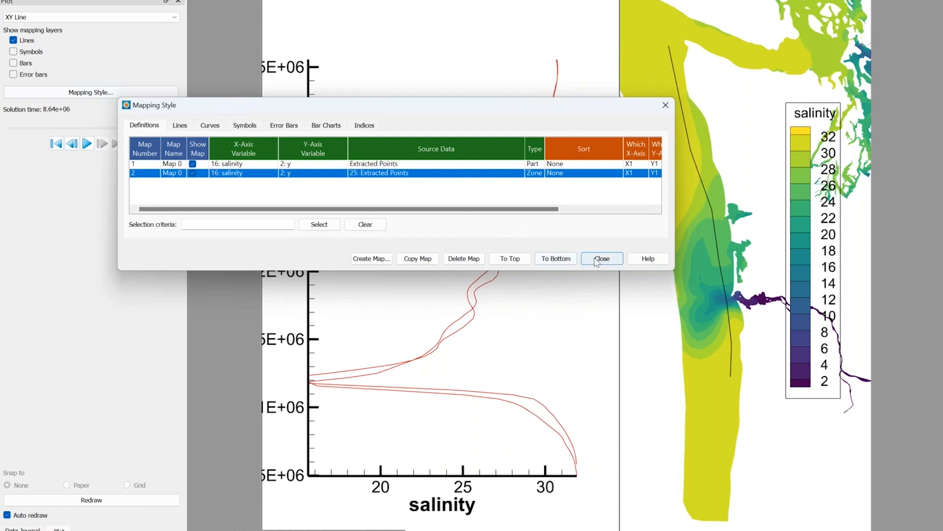
# Color the zone-based mapping's line blue and finish editing the mapping styles.
pyautogui.click(184, 126)
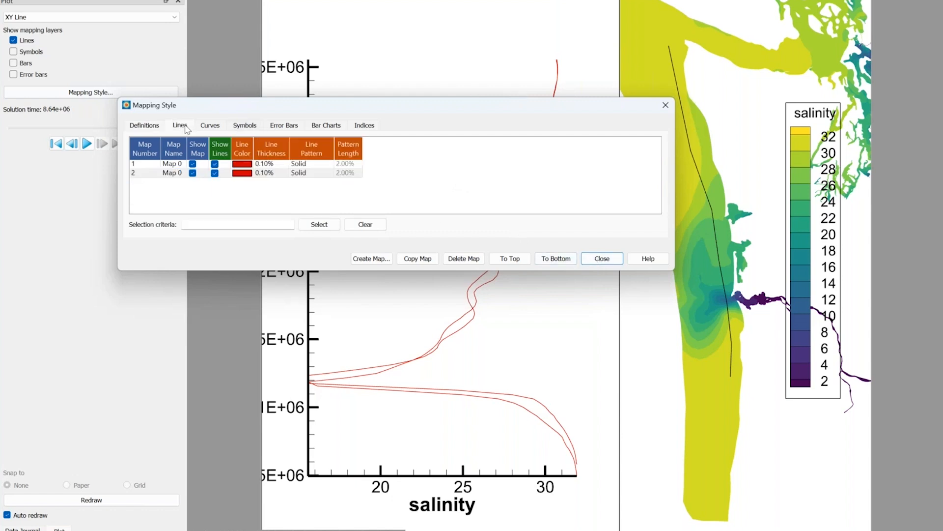
pyautogui.click(236, 175)
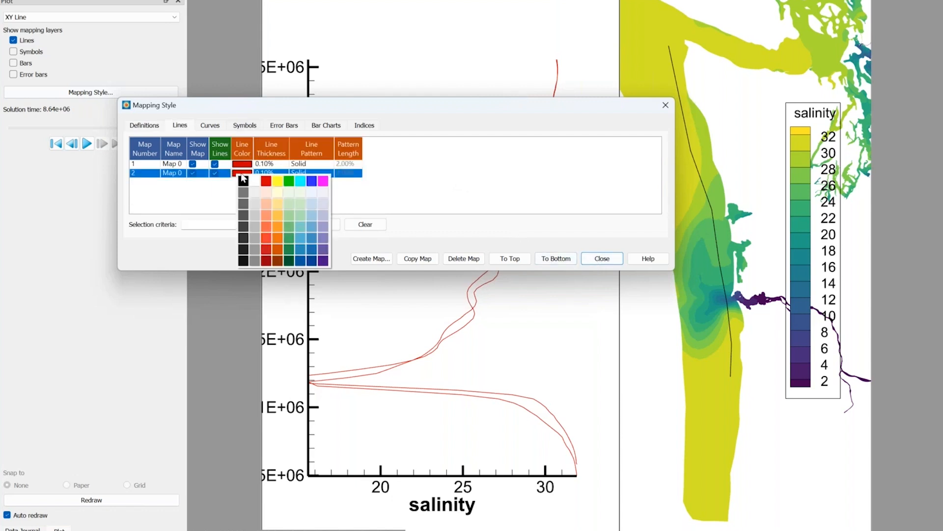
pyautogui.click(310, 182)
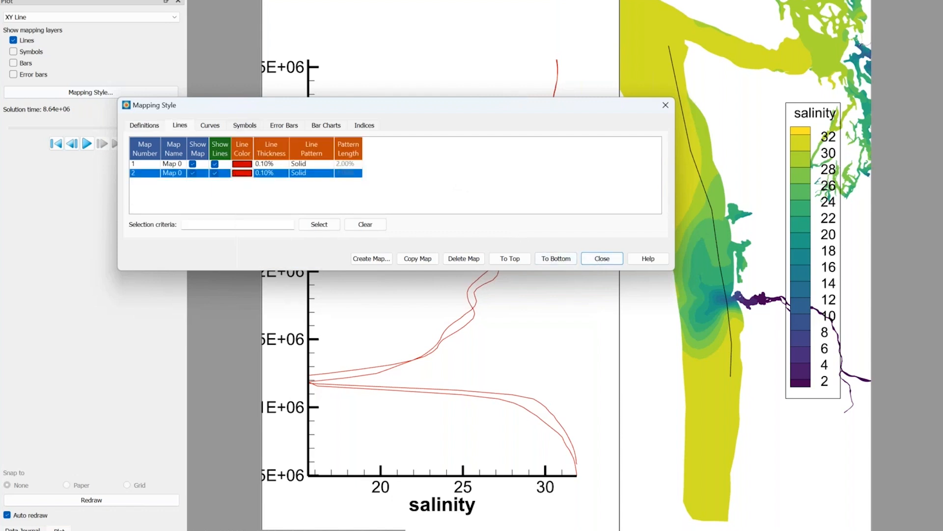
pyautogui.click(602, 259)
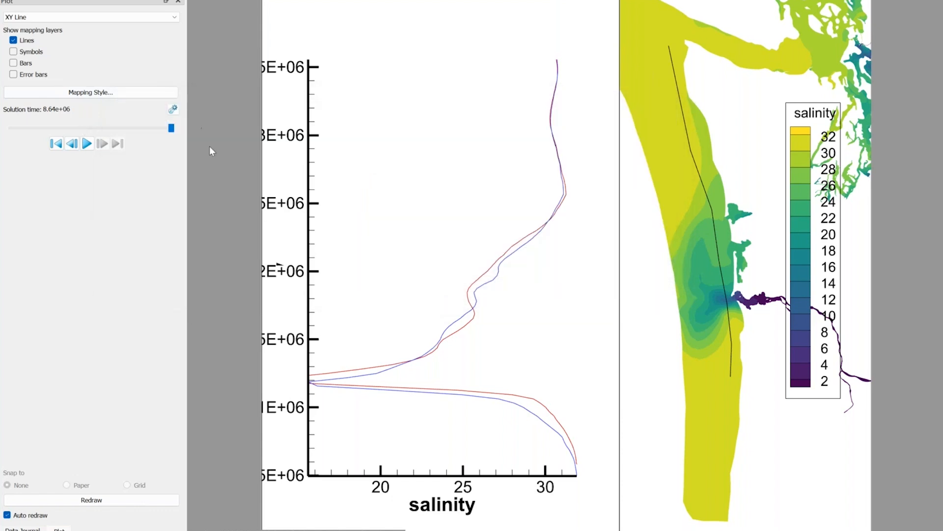
# Animate the solution time from the first step to compare the part-based and zone-based salinity curves.
pyautogui.click(87, 144)
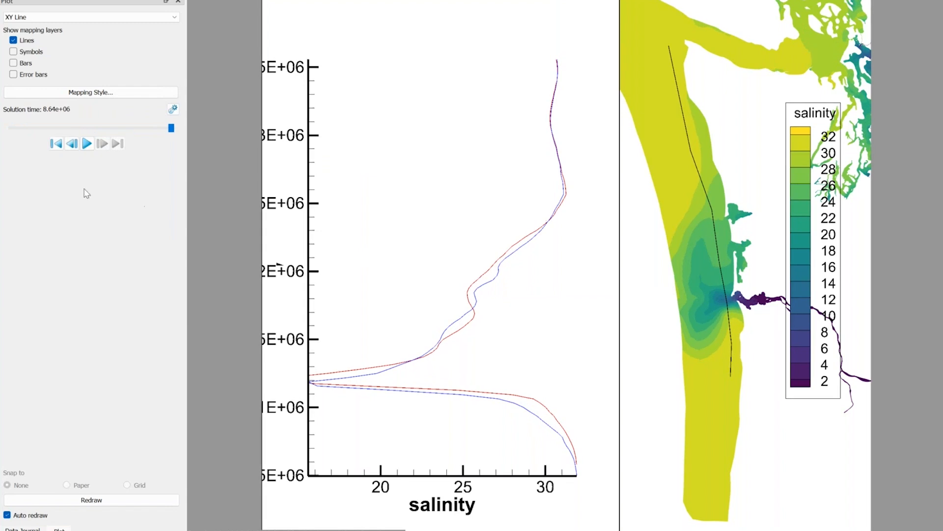
pyautogui.click(56, 143)
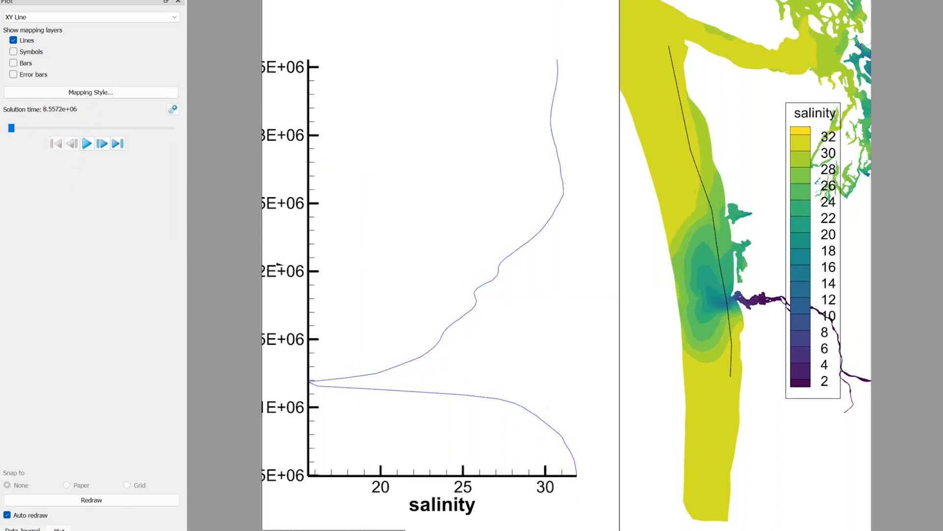
pyautogui.click(107, 145)
pyautogui.click(88, 144)
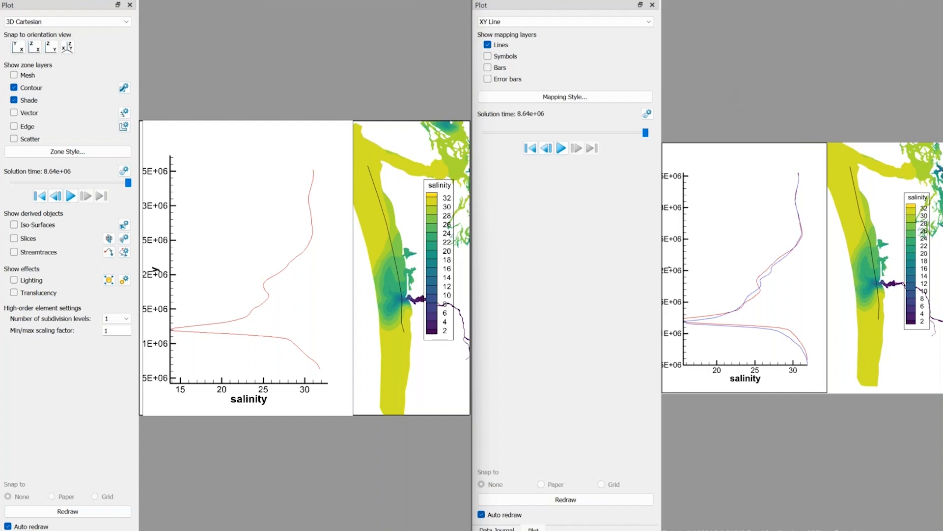
# Load the recent layout OneraM6_volume_only.lay in the classic session.
pyautogui.click(15, 0)
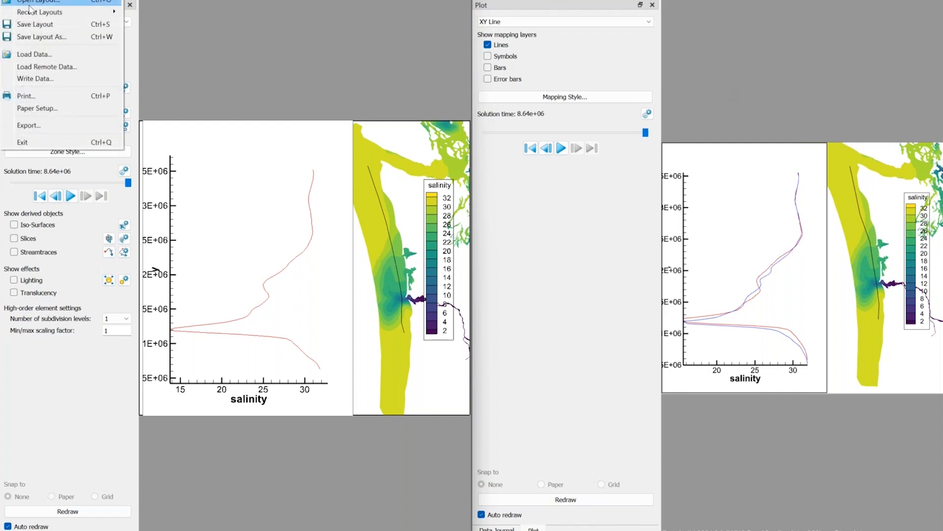
pyautogui.moveTo(46, 12)
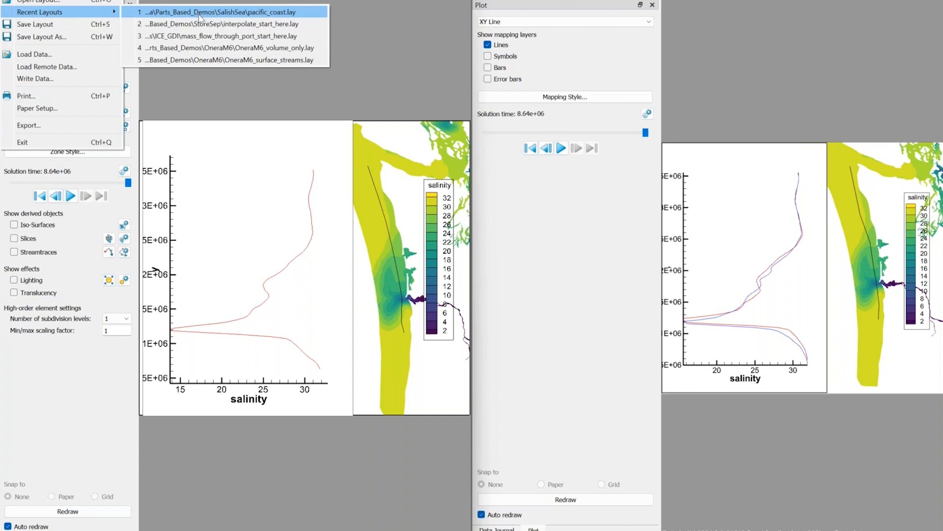
pyautogui.click(221, 48)
pyautogui.click(228, 44)
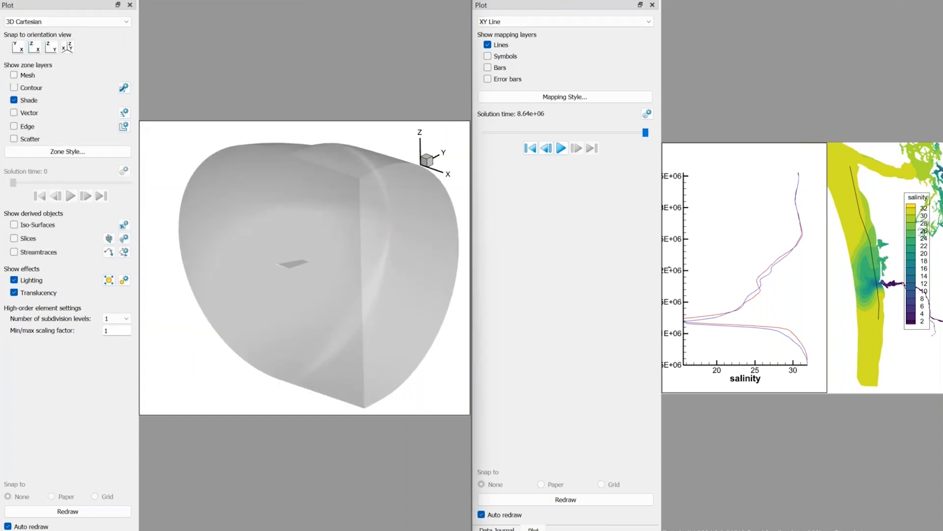
# Load the recent layout OneraM6_volume_only.lay in the prototype session, discarding the changes to the current layout.
pyautogui.click(482, 0)
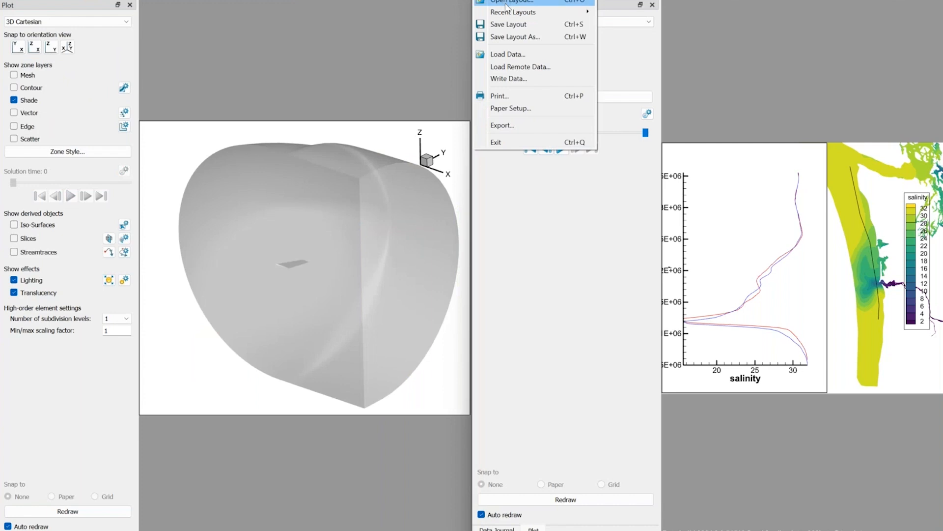
pyautogui.moveTo(511, 12)
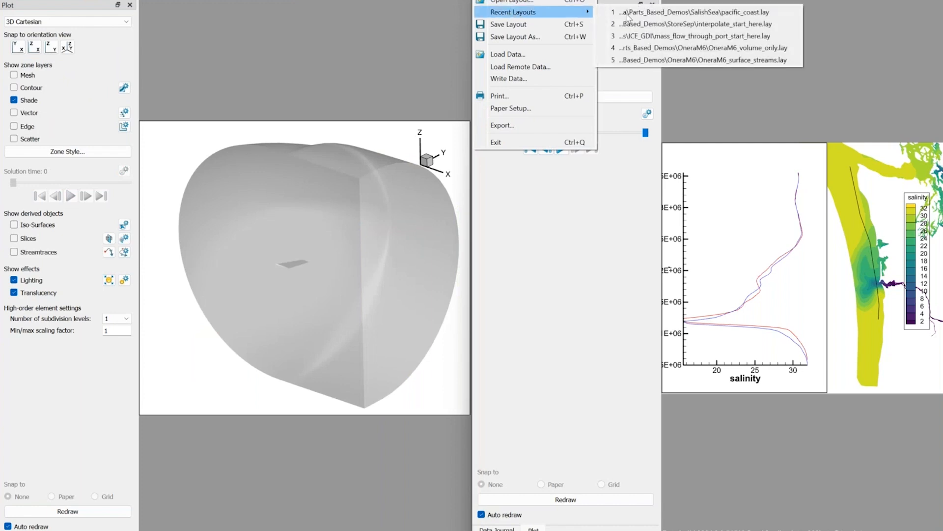
pyautogui.click(681, 49)
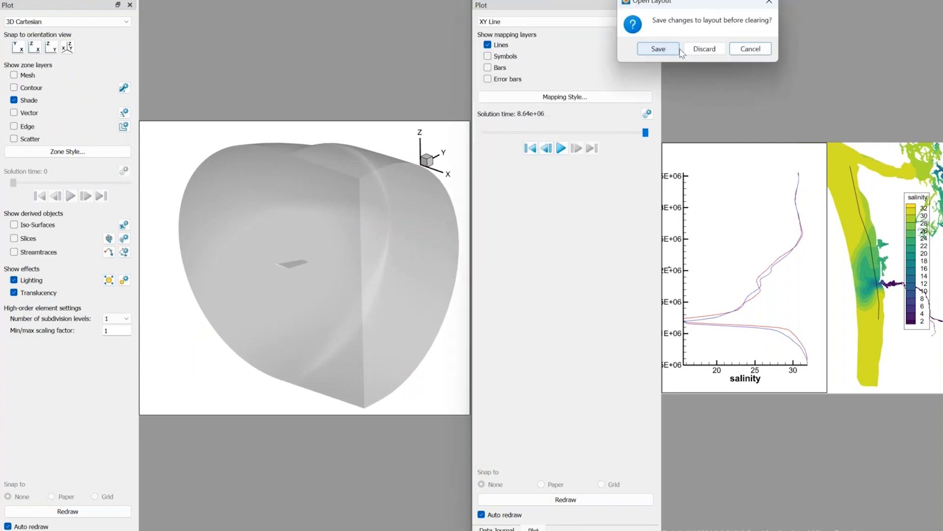
pyautogui.click(705, 49)
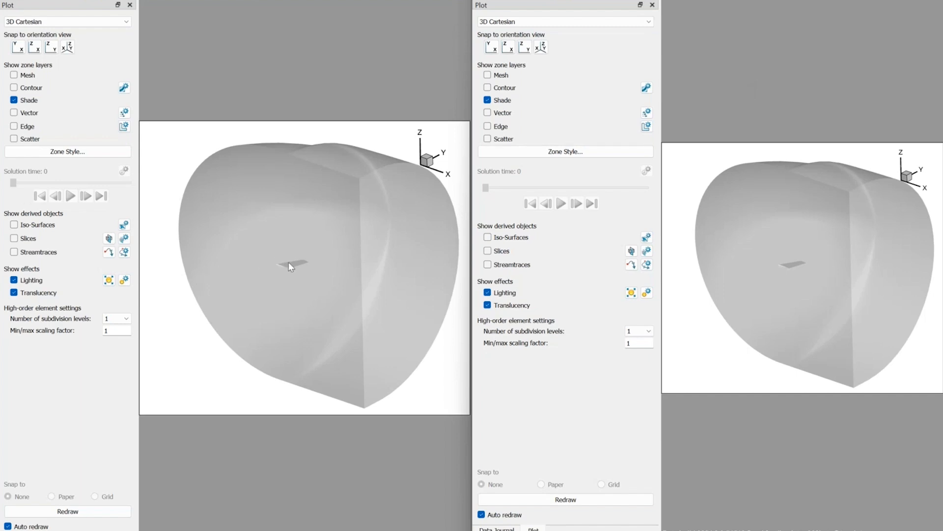
# Zoom in on the wing in the classic session and review the FluidVolume zone's surface plotting settings.
pyautogui.moveTo(289, 262); pyautogui.dragTo(293, 432, button='middle')
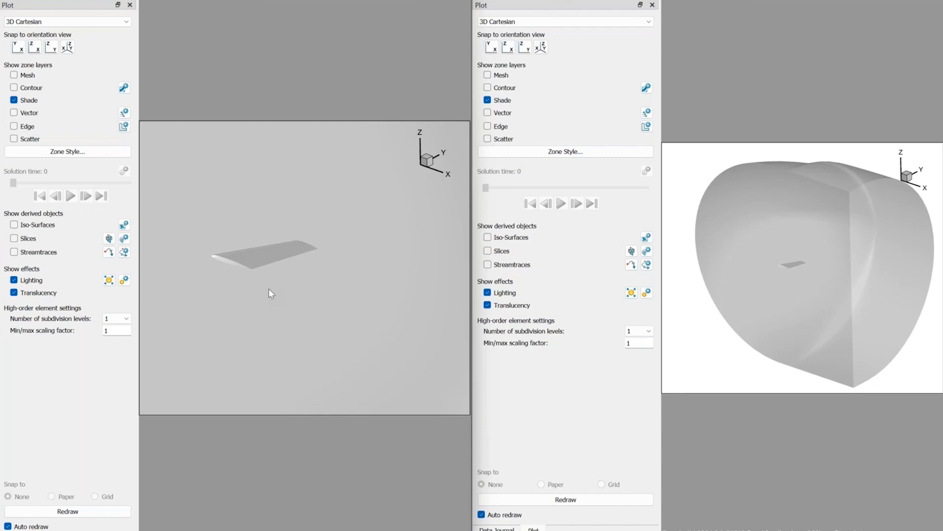
pyautogui.click(96, 152)
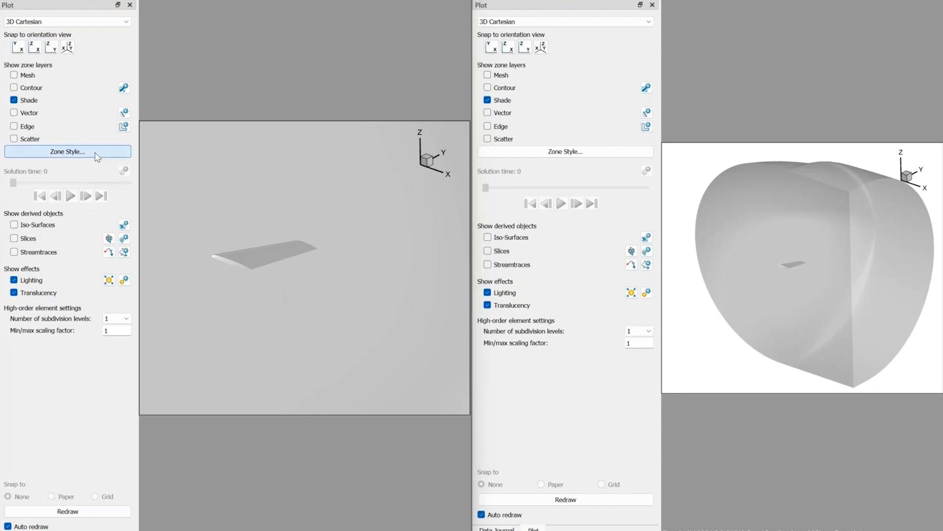
pyautogui.click(320, 240)
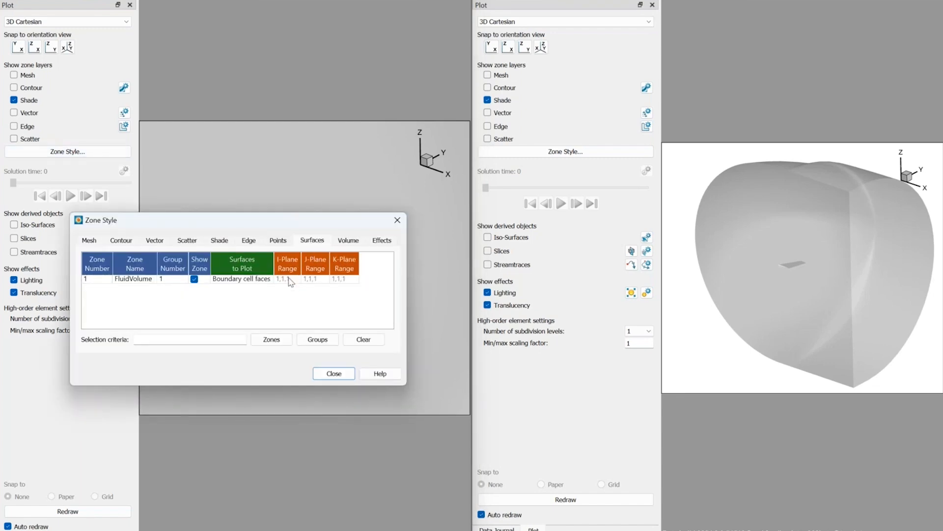
pyautogui.click(327, 376)
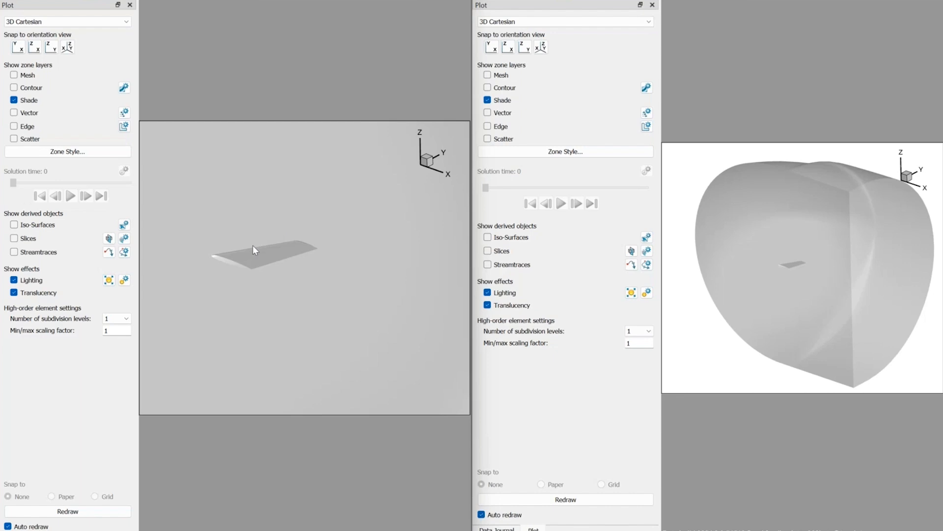
# Turn on iso-surfaces in the classic session and define them by the Mach variable in contour group 1.
pyautogui.click(41, 226)
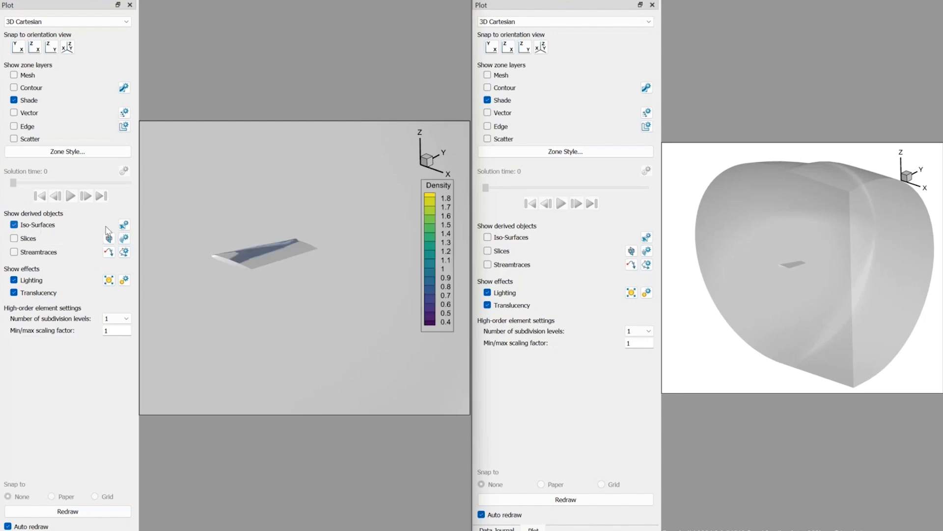
pyautogui.click(125, 226)
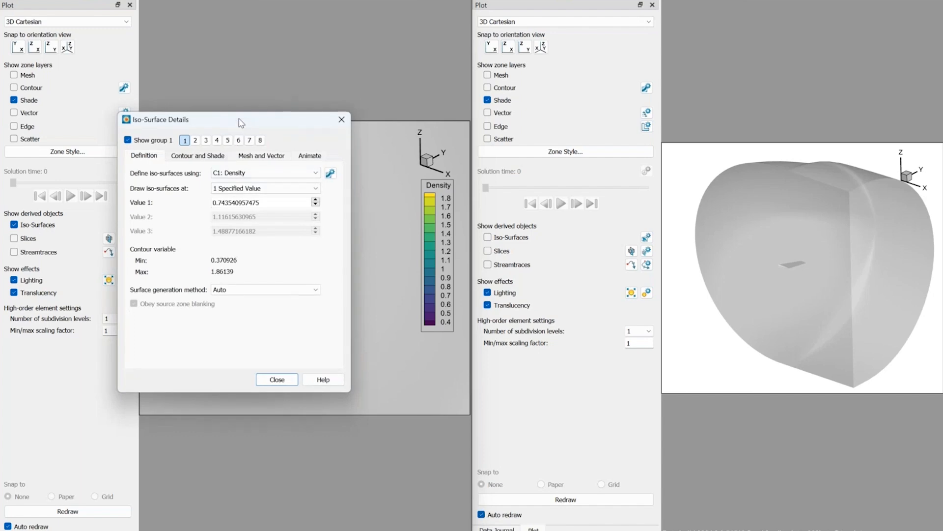
pyautogui.moveTo(242, 123); pyautogui.dragTo(182, 65)
pyautogui.click(221, 129)
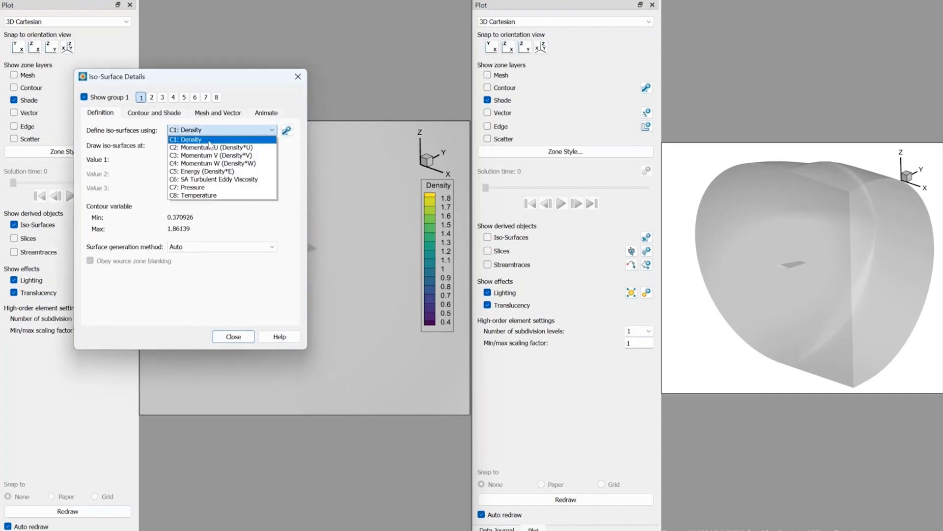
pyautogui.click(231, 139)
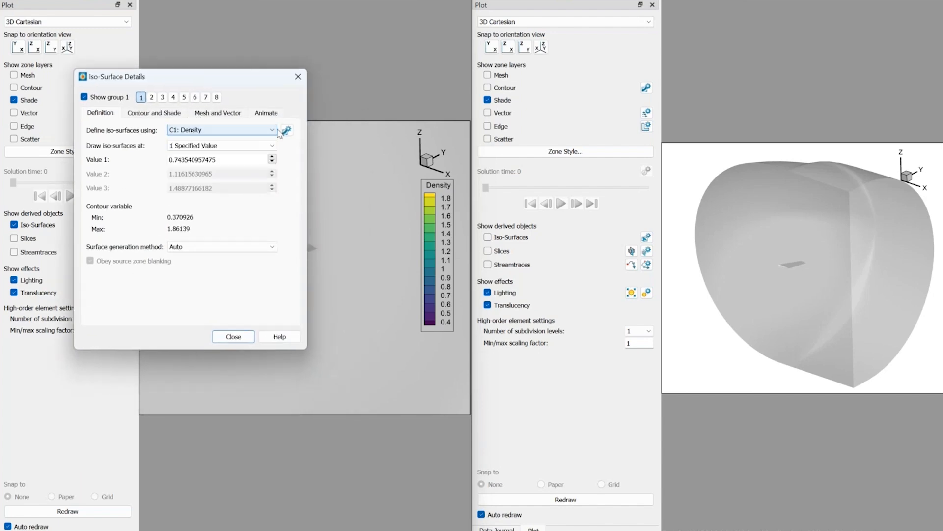
pyautogui.click(286, 129)
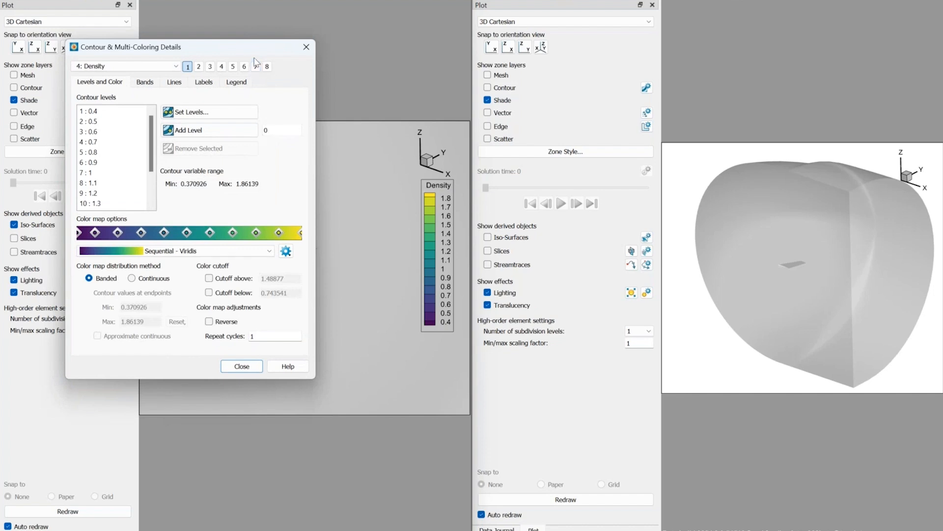
pyautogui.moveTo(283, 48); pyautogui.dragTo(545, 54)
pyautogui.click(418, 72)
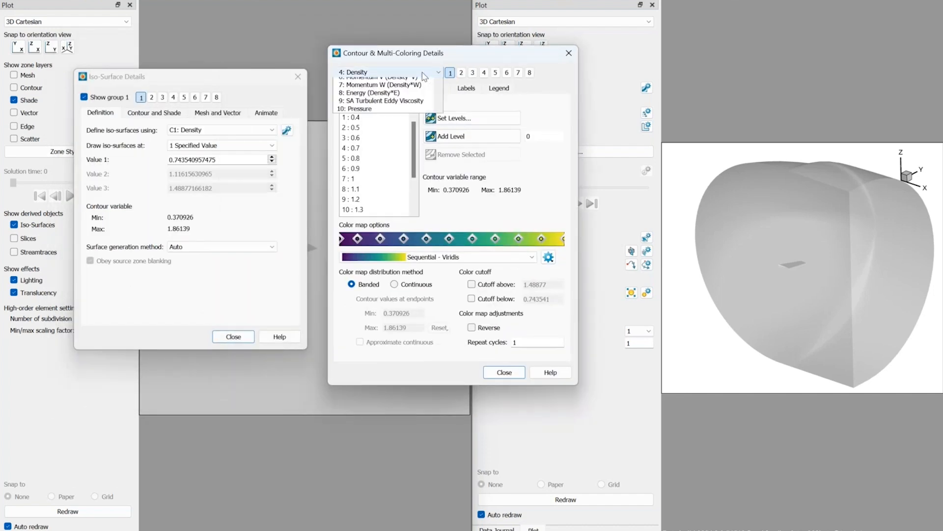
pyautogui.scroll(-2, 420, 88)
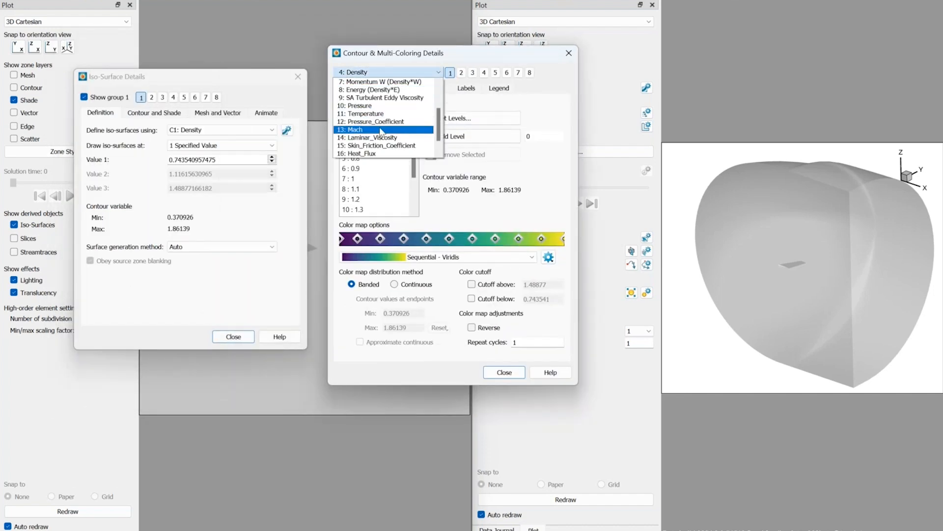
pyautogui.click(386, 141)
pyautogui.click(504, 372)
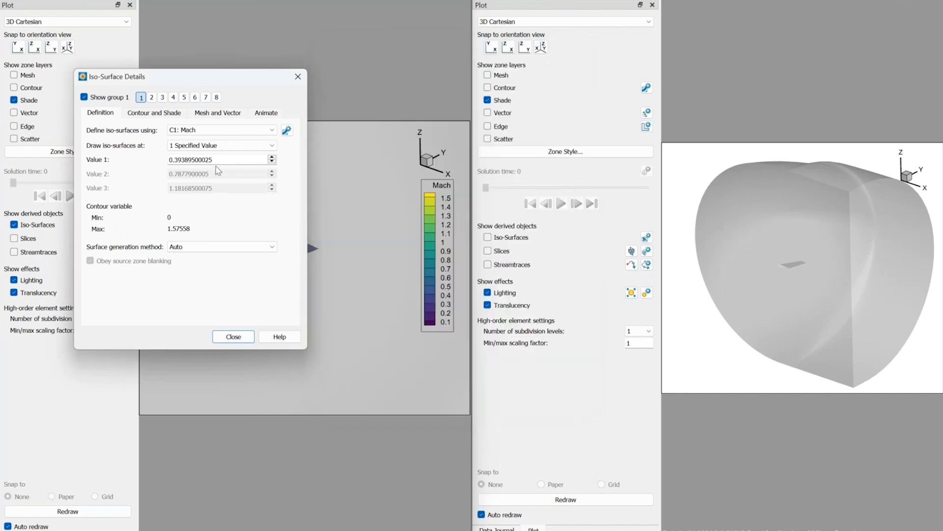
# Draw the Mach iso-surface at a single specified value of 0.
pyautogui.doubleClick(202, 159)
pyautogui.write('0')
pyautogui.click(233, 337)
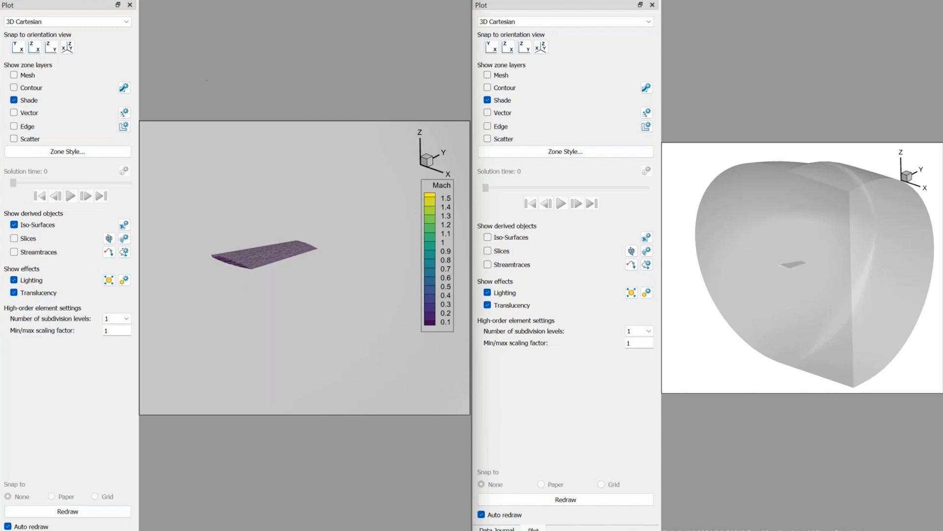
# Extract the Mach iso-surface from the active frame into a new zone.
pyautogui.click(155, 0)
pyautogui.moveTo(188, 22)
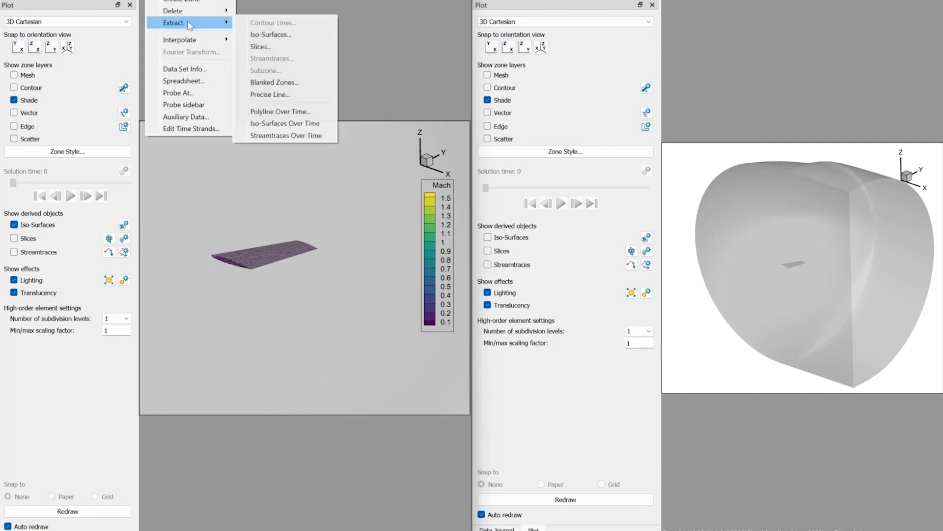
pyautogui.click(278, 36)
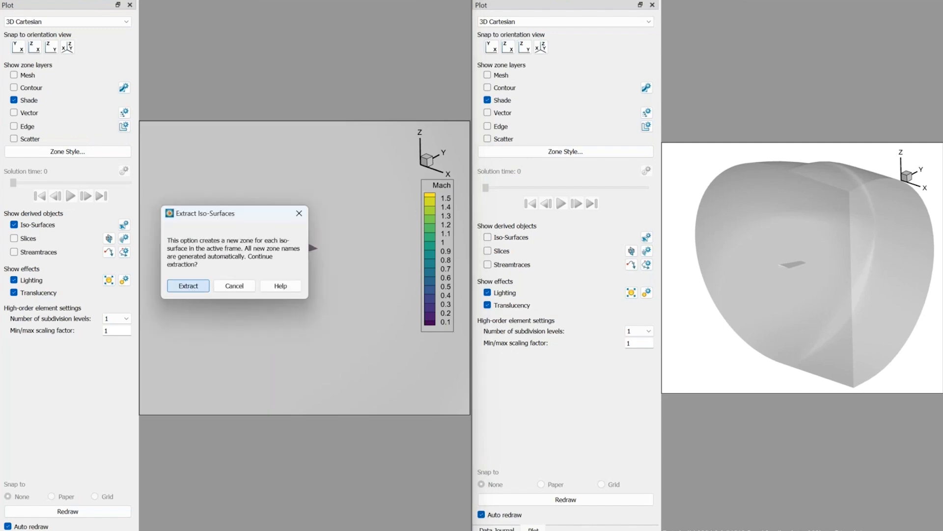
pyautogui.click(189, 285)
pyautogui.click(273, 278)
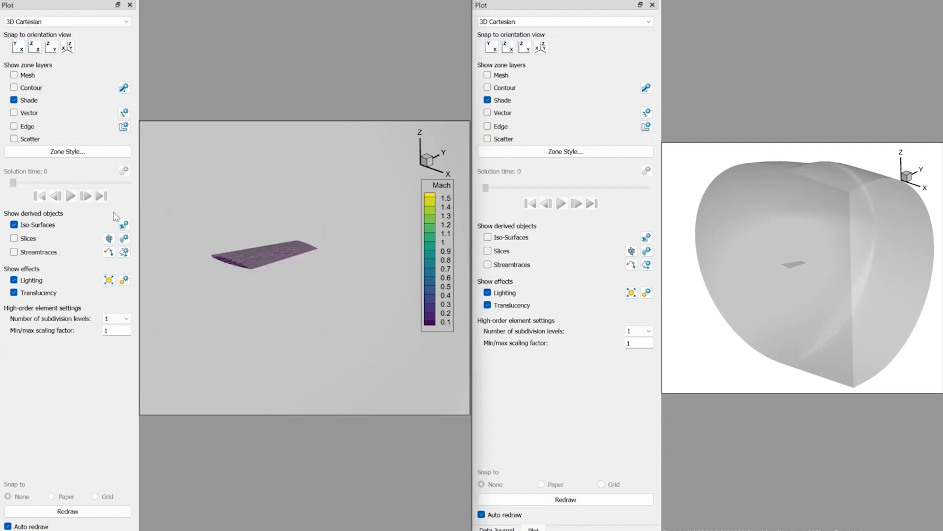
# Show only the extracted Iso: C=0 zone in the zone style settings.
pyautogui.click(73, 154)
pyautogui.rightClick(207, 288)
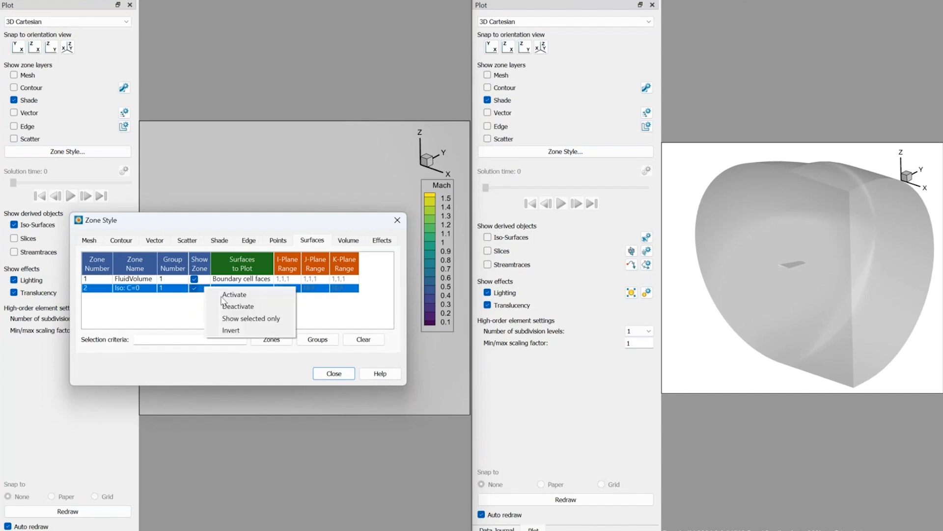
pyautogui.click(238, 319)
pyautogui.click(333, 373)
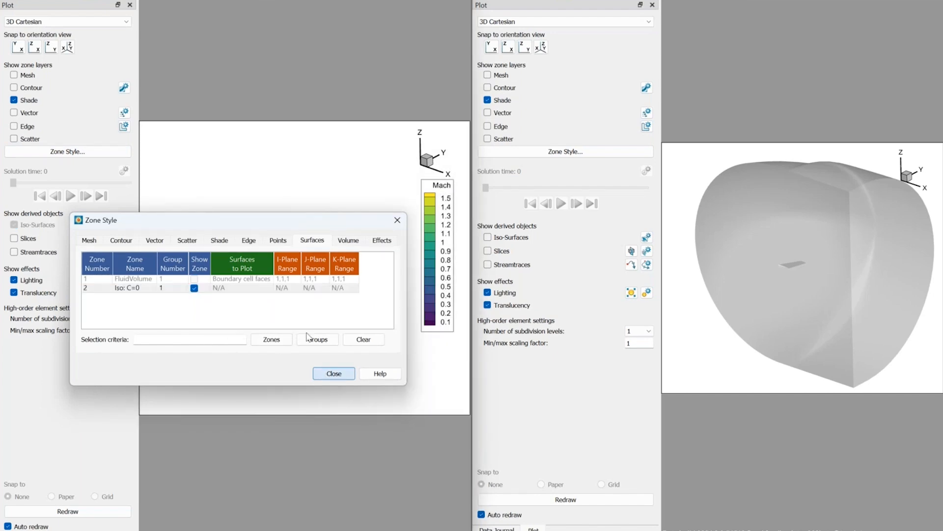
# Rotate and enlarge the extracted wing surface, and turn off its translucency.
pyautogui.keyDown('ctrl'); pyautogui.moveTo(295, 248); pyautogui.dragTo(237, 350, button='right'); pyautogui.keyUp('ctrl')
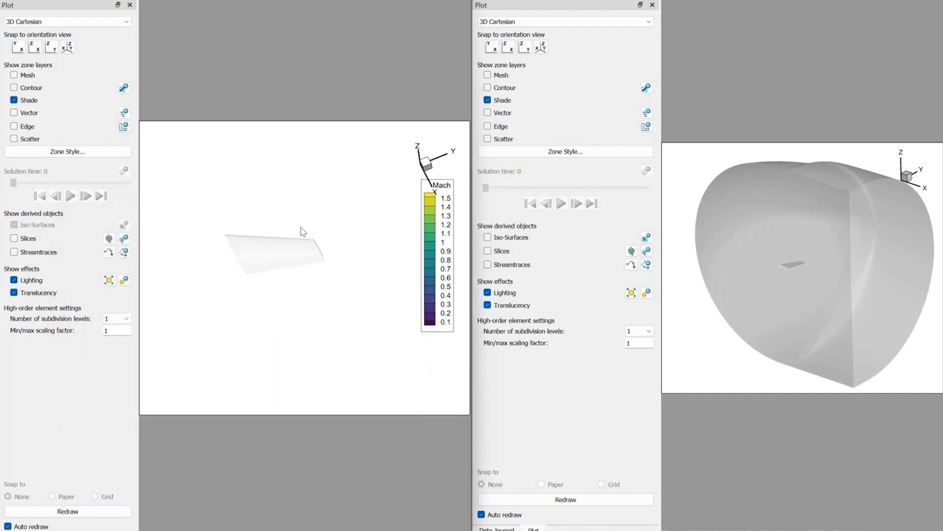
pyautogui.moveTo(276, 300); pyautogui.dragTo(270, 332, button='middle')
pyautogui.moveTo(223, 226); pyautogui.dragTo(252, 236, button='right')
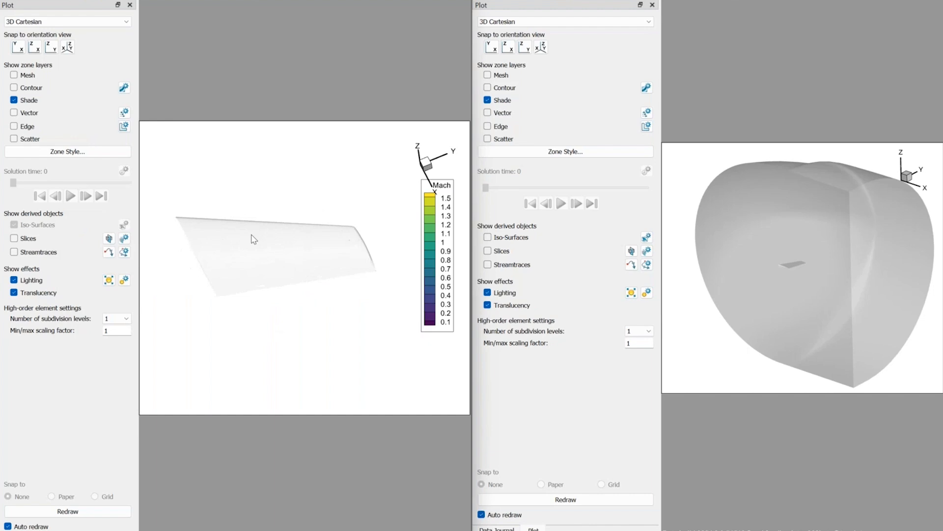
pyautogui.click(14, 293)
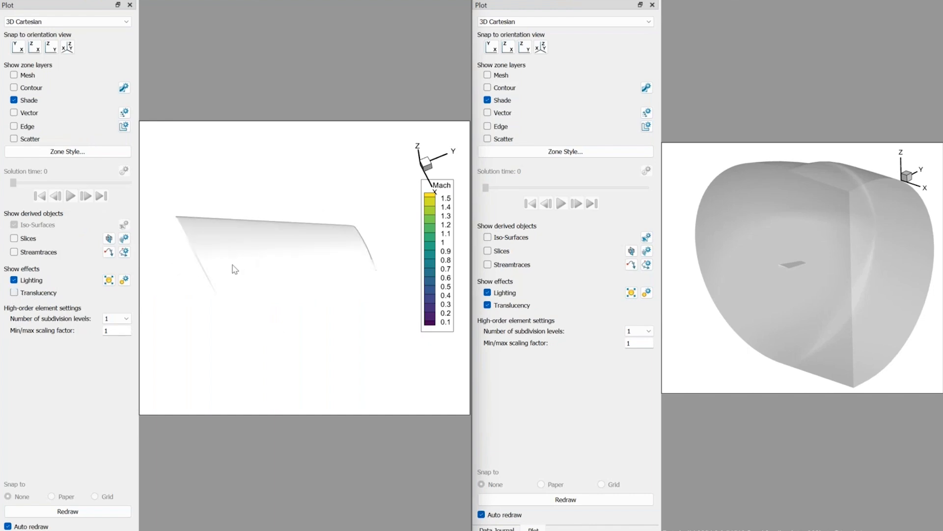
pyautogui.keyDown('ctrl'); pyautogui.moveTo(231, 267); pyautogui.dragTo(239, 218, button='right'); pyautogui.keyUp('ctrl')
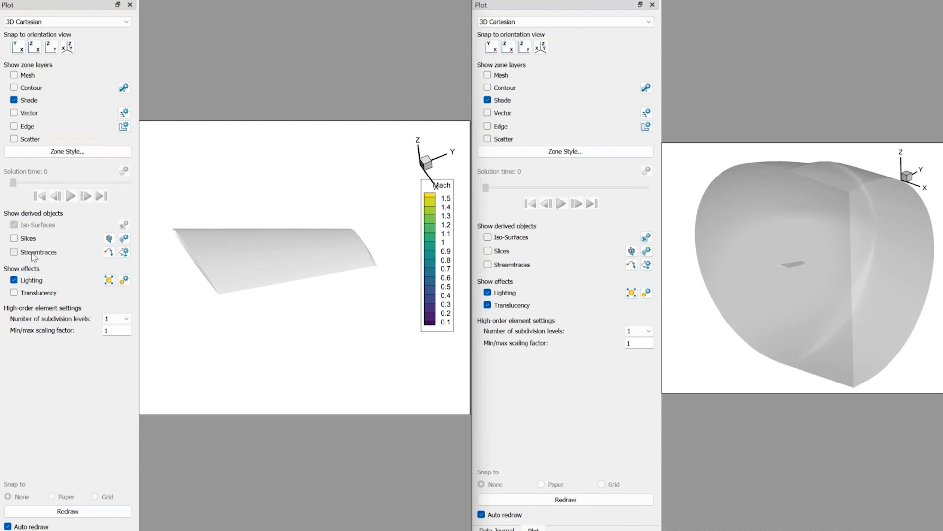
# Turn on streamtraces with Momentum U, V and W as vector variables and place a rake of them across the wing surface.
pyautogui.click(110, 253)
pyautogui.scroll(-1, 209, 244)
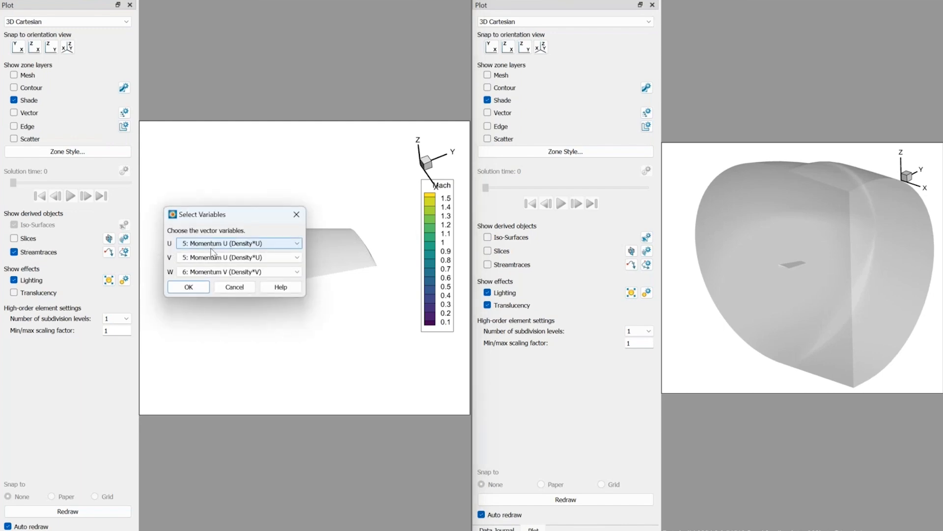
pyautogui.scroll(-1, 212, 259)
pyautogui.scroll(-1, 212, 273)
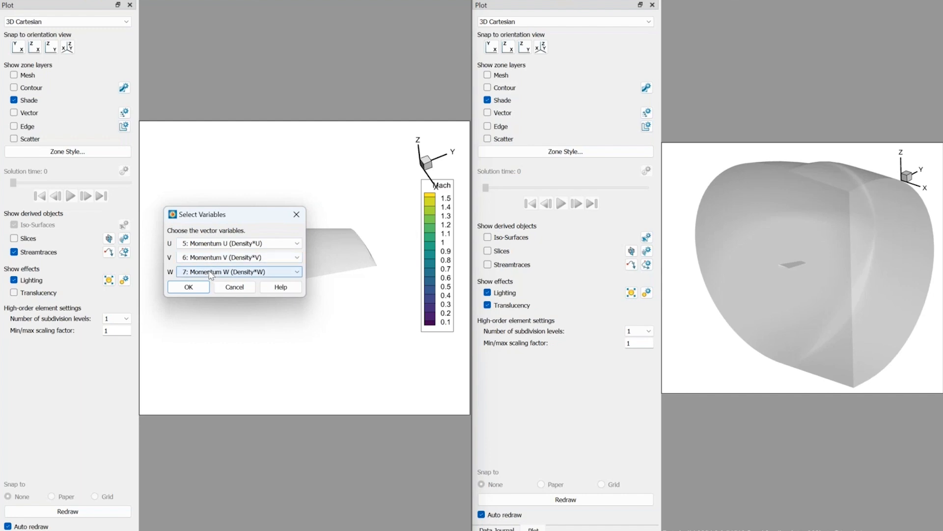
pyautogui.click(189, 288)
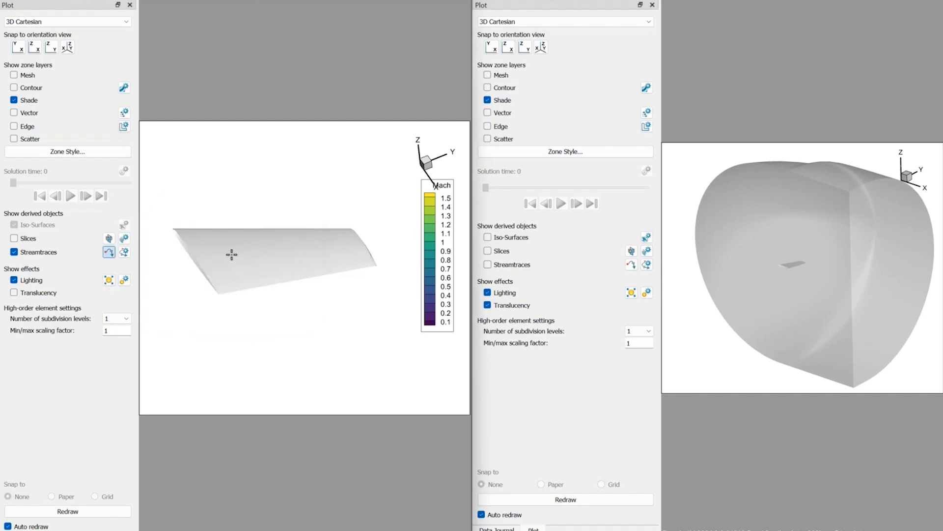
pyautogui.moveTo(255, 255); pyautogui.dragTo(347, 244)
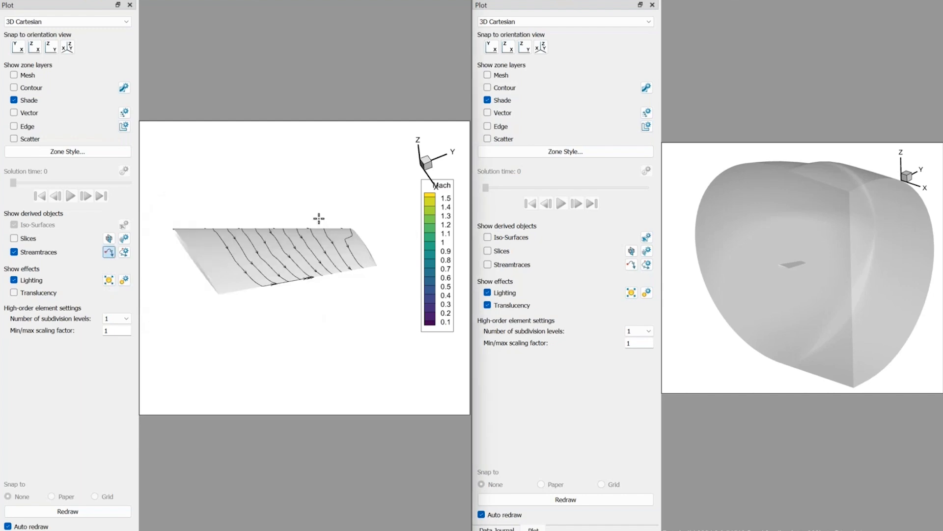
pyautogui.click(109, 252)
# Try to save the layout as a new file with deleteme added to its name, but decline writing a new data file.
pyautogui.click(11, 0)
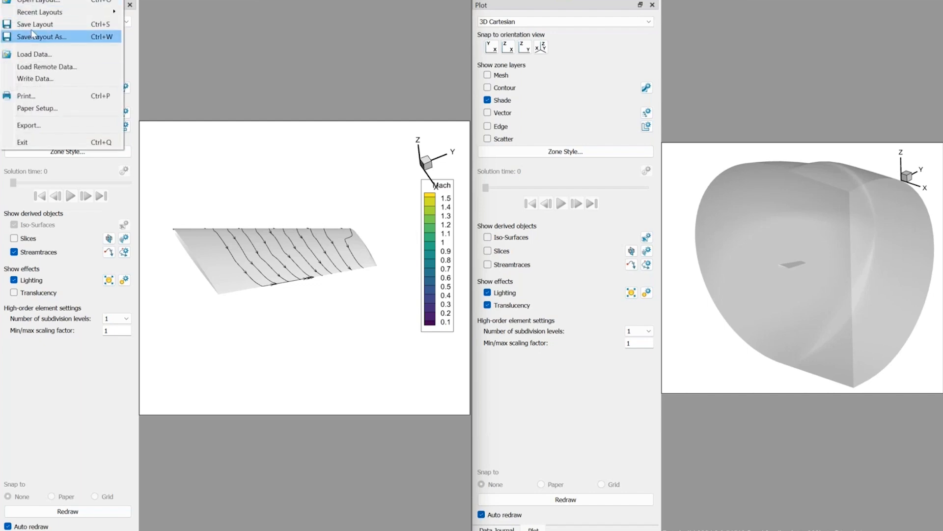
pyautogui.click(219, 160)
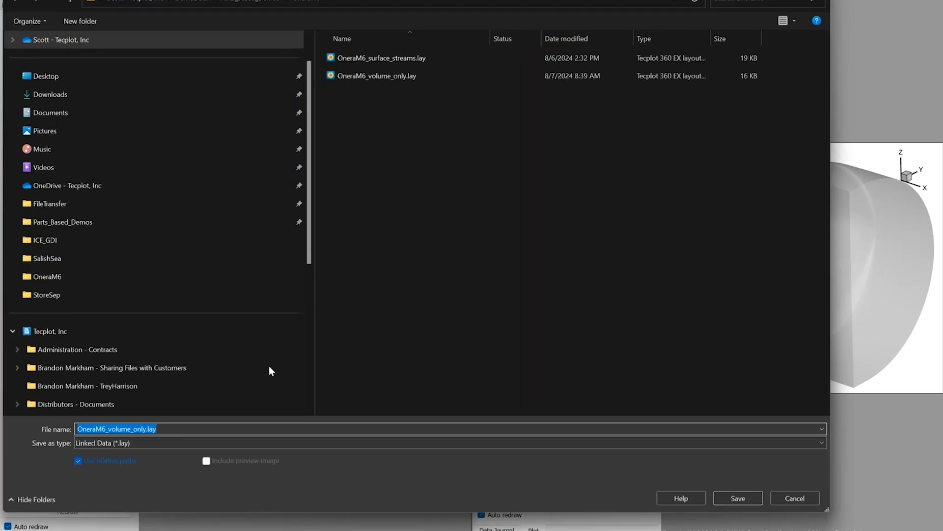
pyautogui.click(241, 427)
pyautogui.press('BackSpace')
pyautogui.press('BackSpace')
pyautogui.press('BackSpace')
pyautogui.press('BackSpace')
pyautogui.press('BackSpace')
pyautogui.press('BackSpace')
pyautogui.press('BackSpace')
pyautogui.press('BackSpace')
pyautogui.press('BackSpace')
pyautogui.press('BackSpace')
pyautogui.press('BackSpace')
pyautogui.press('BackSpace')
pyautogui.press('BackSpace')
pyautogui.press('BackSpace')
pyautogui.press('BackSpace')
pyautogui.press('BackSpace')
pyautogui.press('BackSpace')
pyautogui.press('BackSpace')
pyautogui.press('BackSpace')
pyautogui.press('BackSpace')
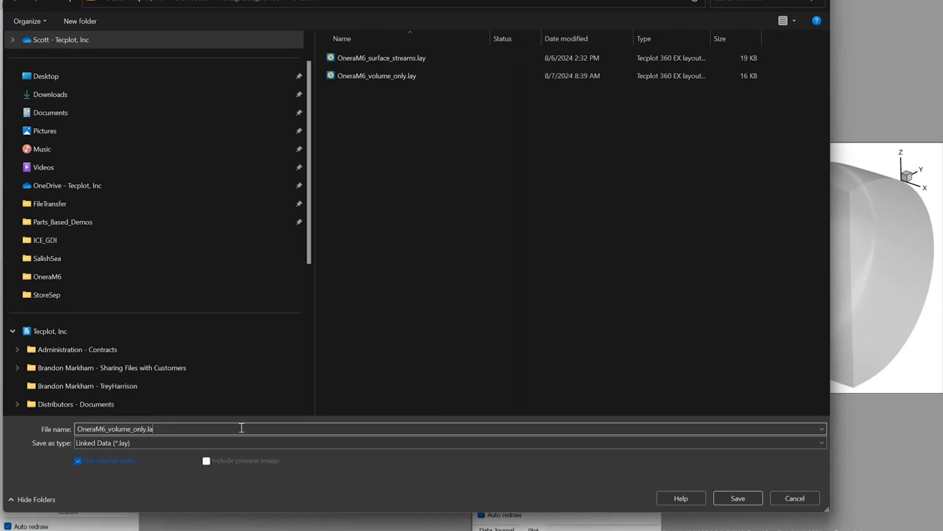
pyautogui.press('BackSpace')
pyautogui.press('BackSpace')
pyautogui.write('deleteme.lay')
pyautogui.press('Return')
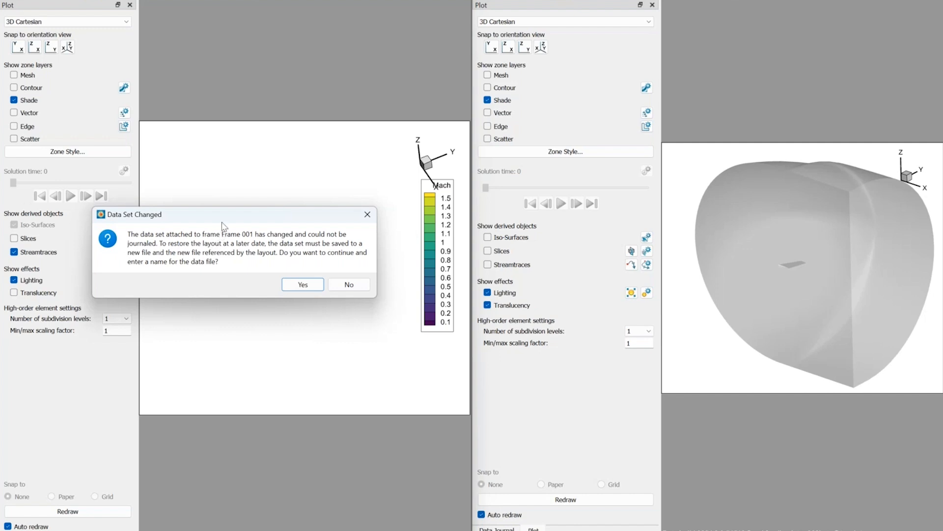
pyautogui.moveTo(226, 219); pyautogui.dragTo(265, 336)
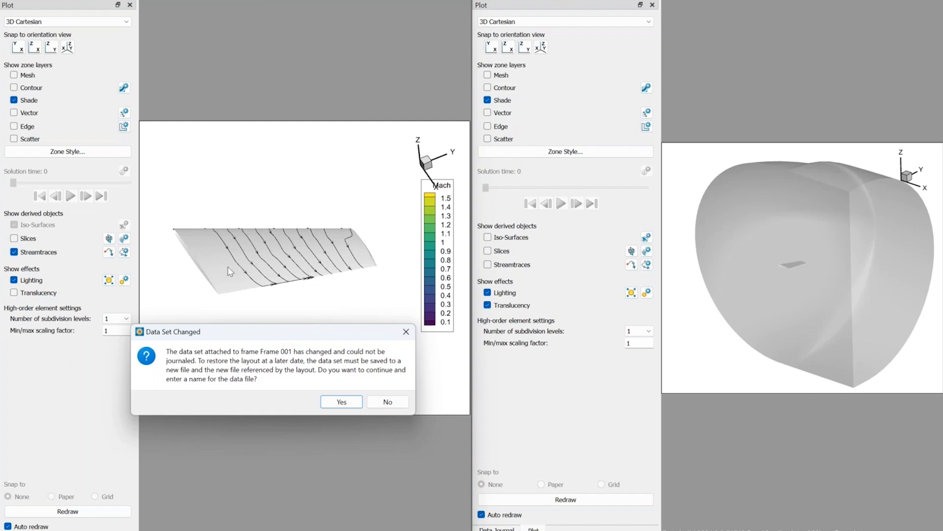
pyautogui.click(381, 403)
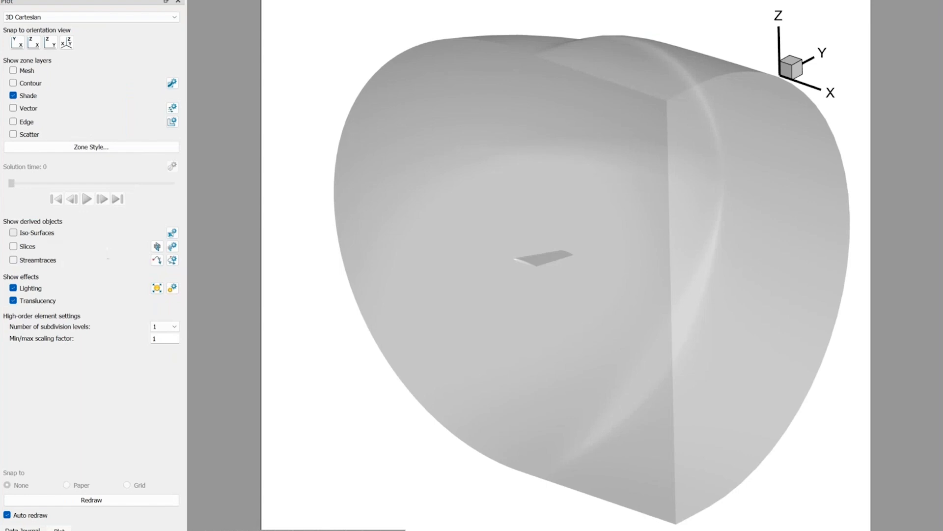
# Start a prototype iso-surface extraction in the part-based session and define it using the Mach variable.
pyautogui.click(14, 233)
pyautogui.click(13, 233)
pyautogui.click(156, 0)
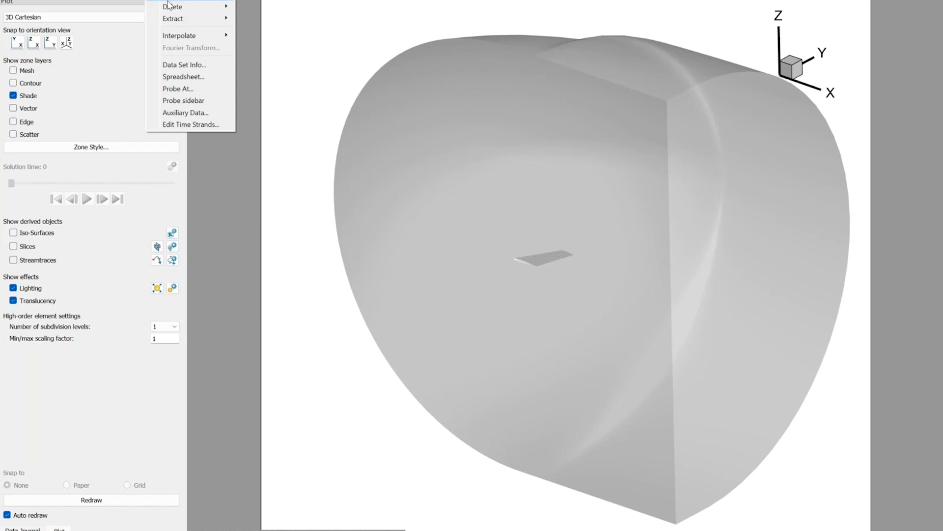
pyautogui.moveTo(181, 20)
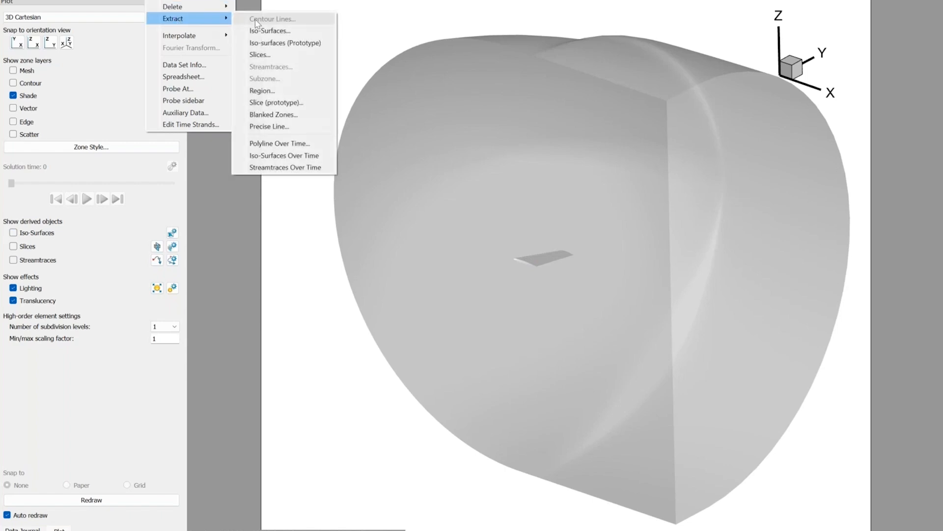
pyautogui.click(293, 44)
pyautogui.moveTo(676, 141); pyautogui.dragTo(253, 85)
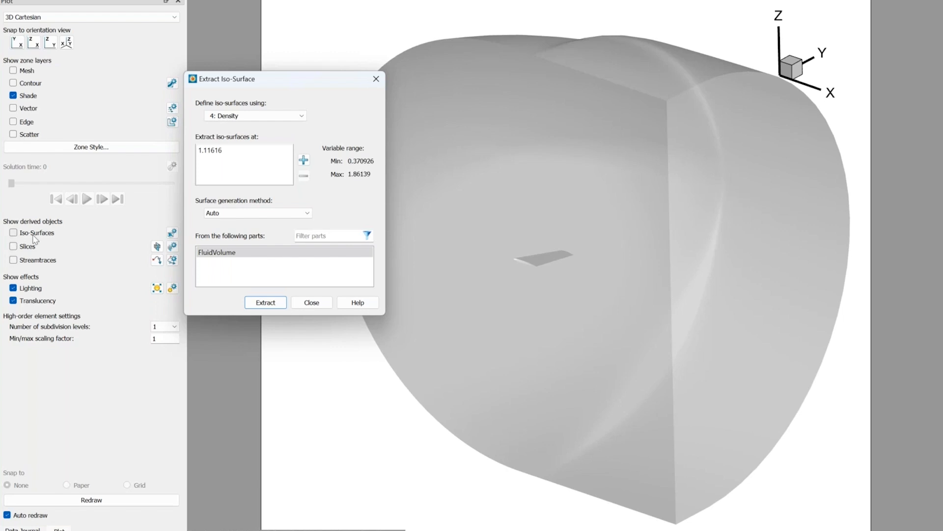
pyautogui.click(280, 116)
pyautogui.scroll(-1, 246, 172)
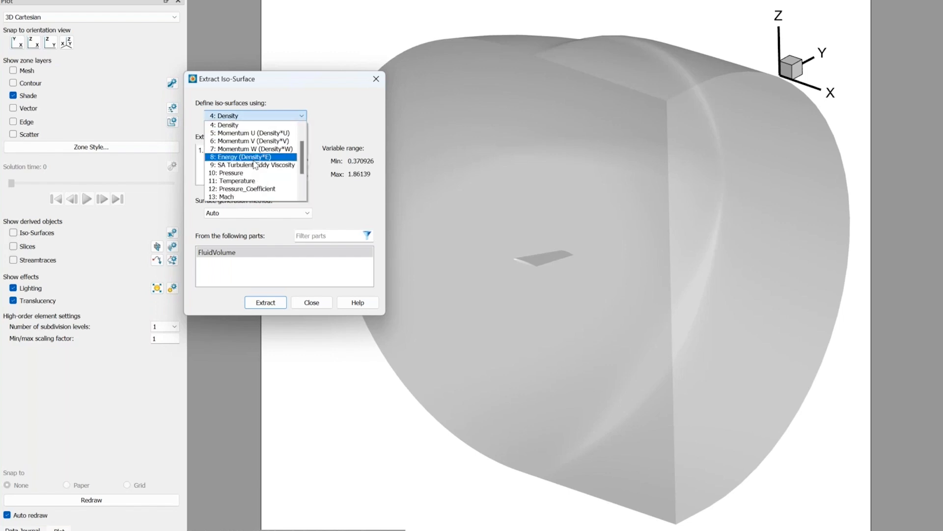
pyautogui.click(235, 199)
# Extract the iso-surface at value 0 from the FluidVolume part.
pyautogui.doubleClick(238, 153)
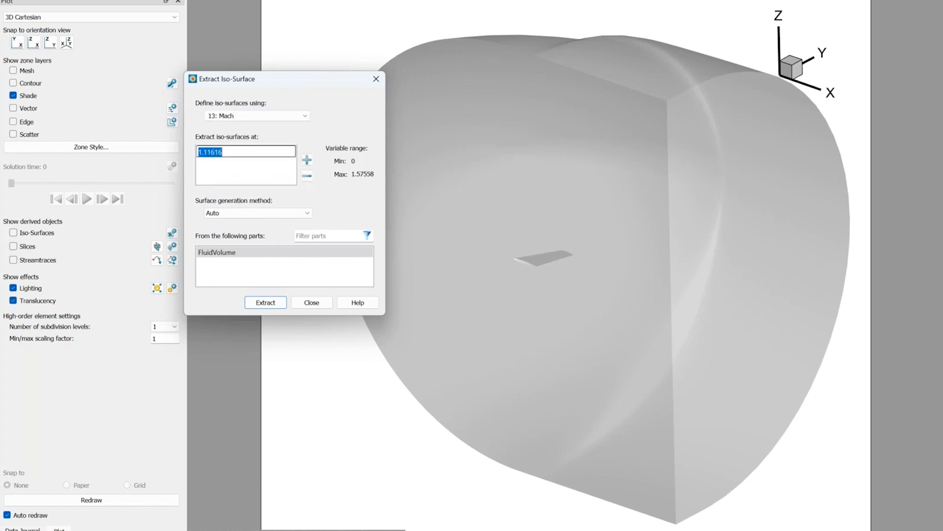
pyautogui.write('0')
pyautogui.press('Tab')
pyautogui.click(261, 307)
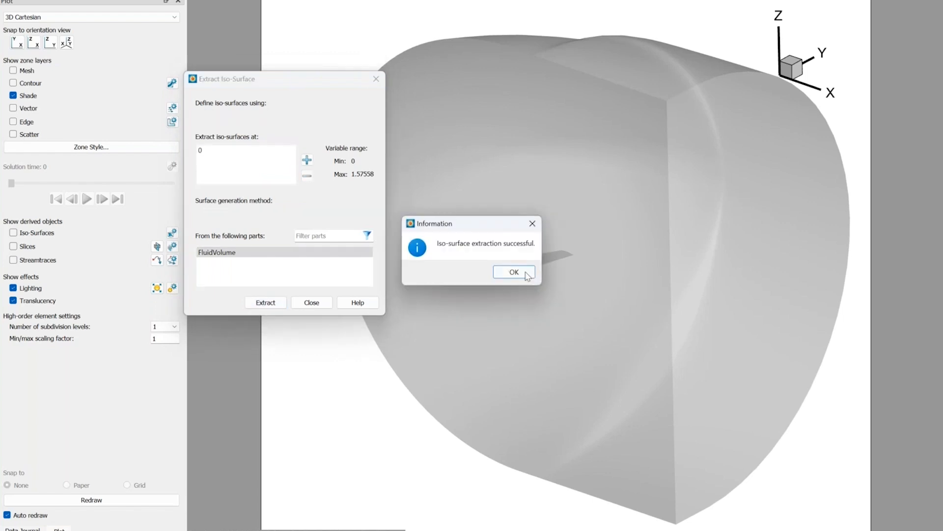
pyautogui.click(508, 270)
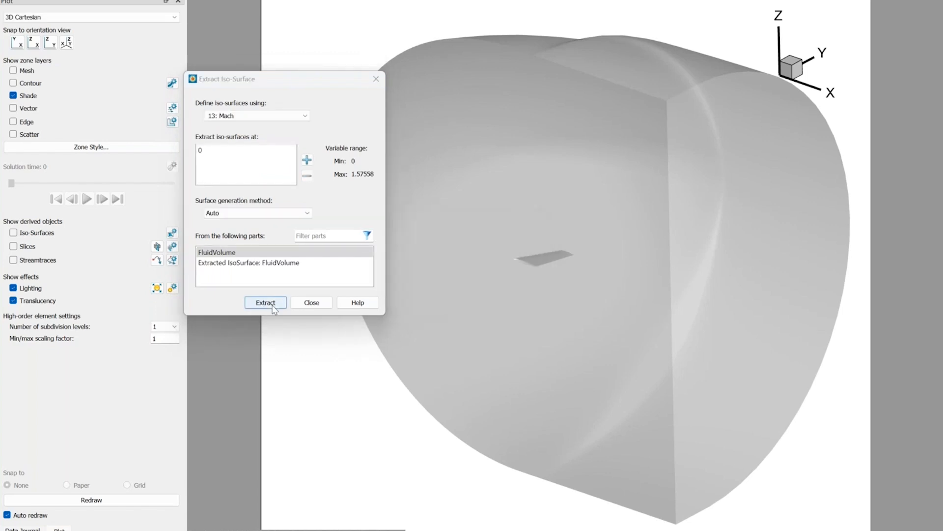
# Finish the extraction and display only the extracted iso-surface zone, hiding FluidVolume through the zone style settings.
pyautogui.click(312, 302)
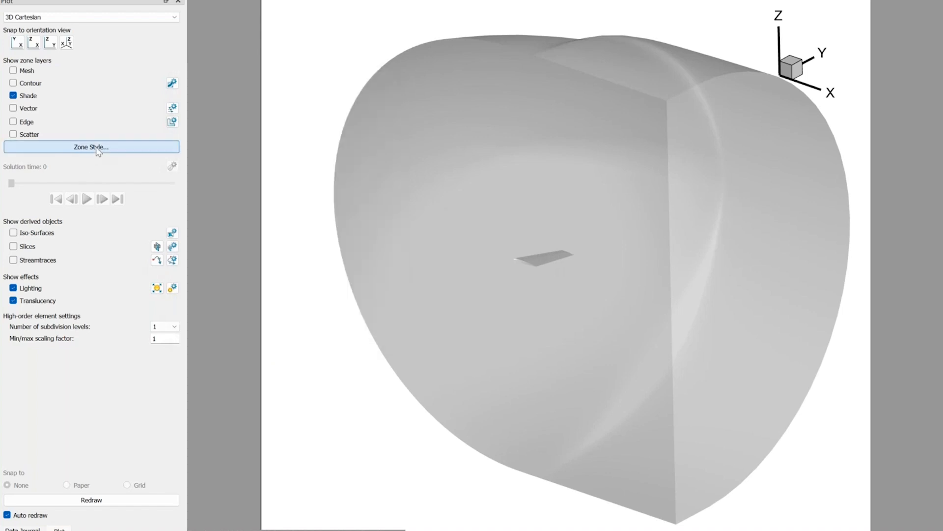
pyautogui.click(97, 147)
pyautogui.click(300, 172)
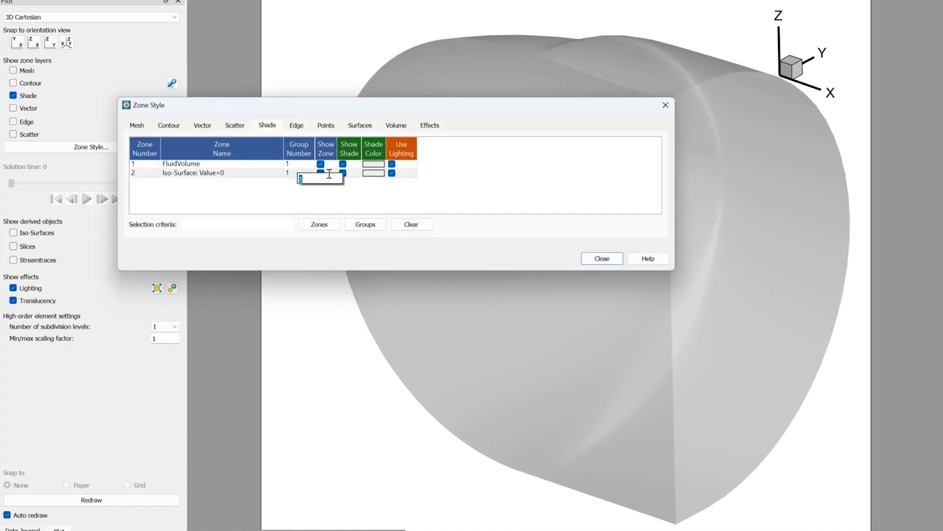
pyautogui.click(329, 172)
pyautogui.rightClick(329, 173)
pyautogui.click(362, 206)
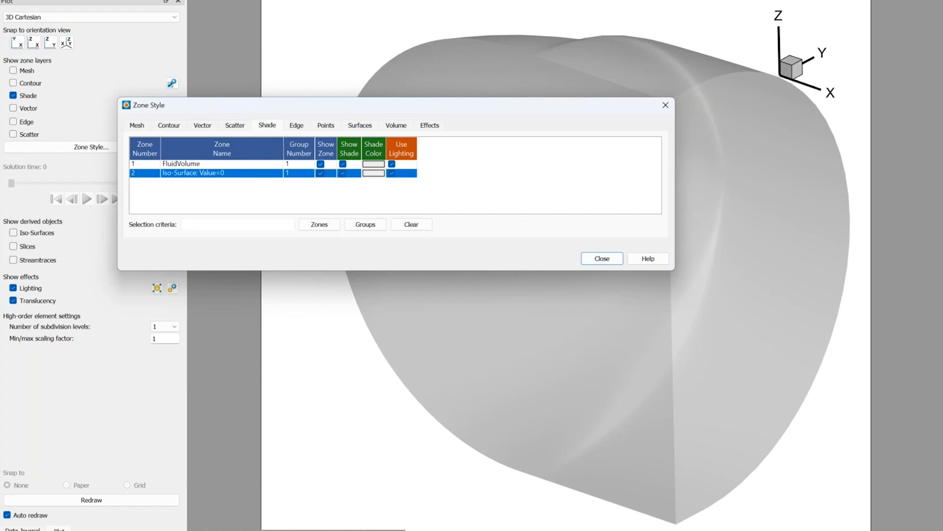
pyautogui.click(603, 258)
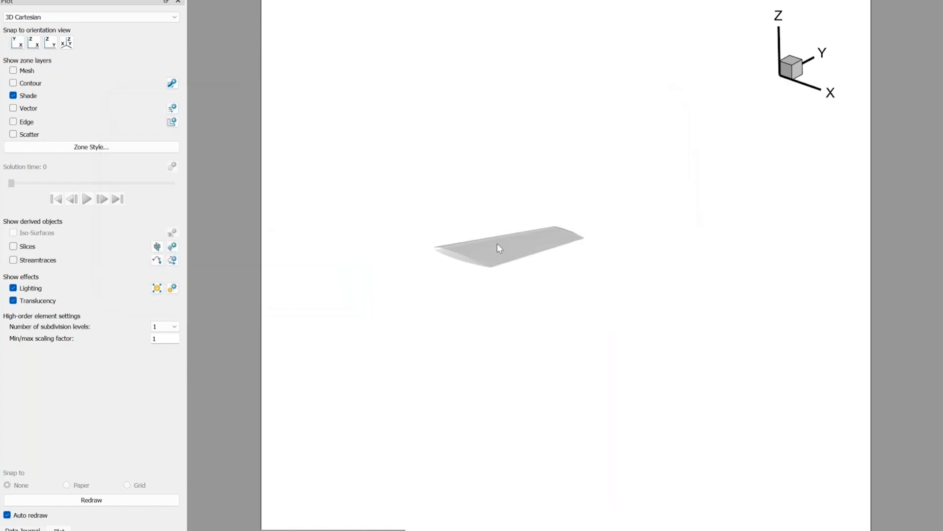
# Turn off translucency so the extracted wing surface is drawn opaque.
pyautogui.moveTo(497, 244); pyautogui.dragTo(466, 349, button='middle')
pyautogui.keyDown('ctrl'); pyautogui.moveTo(490, 217); pyautogui.dragTo(331, 342, button='right'); pyautogui.keyUp('ctrl')
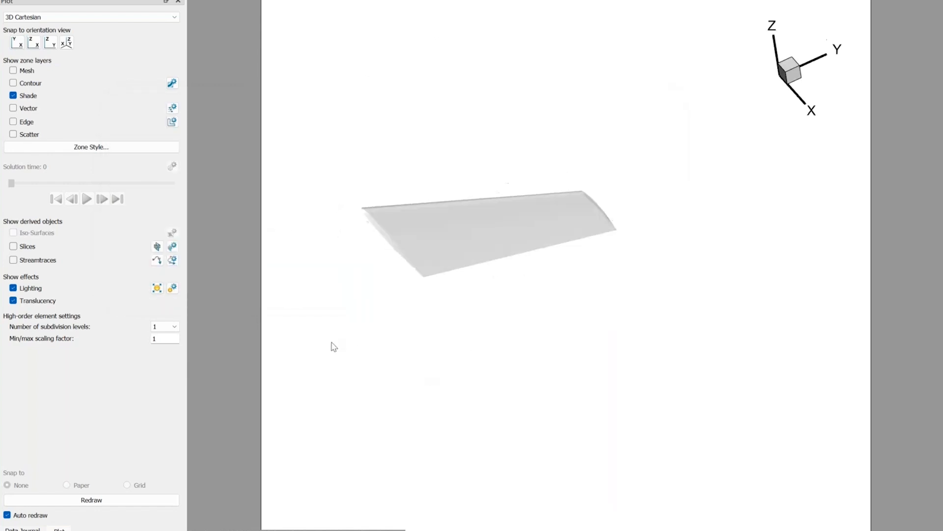
pyautogui.click(32, 301)
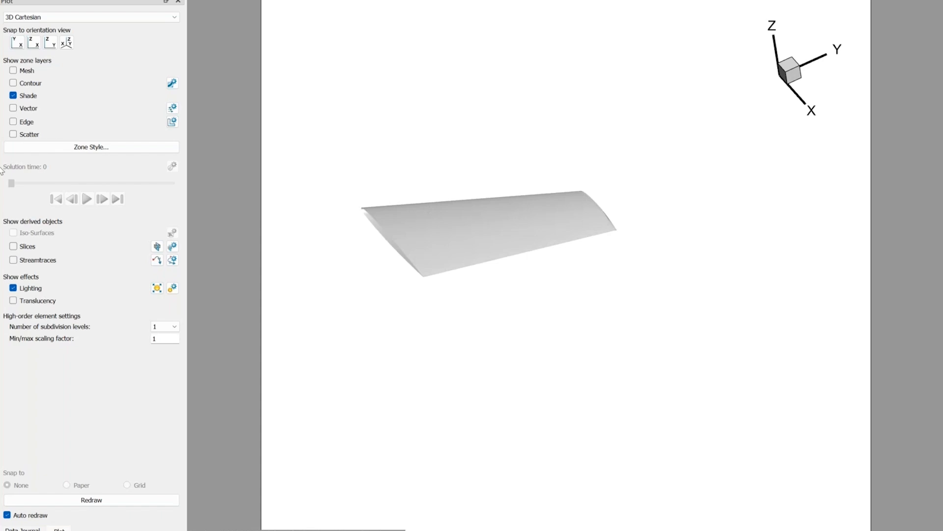
# Place a rake of streamtraces across the wing surface using Momentum U, V and W as the vector variables.
pyautogui.click(157, 260)
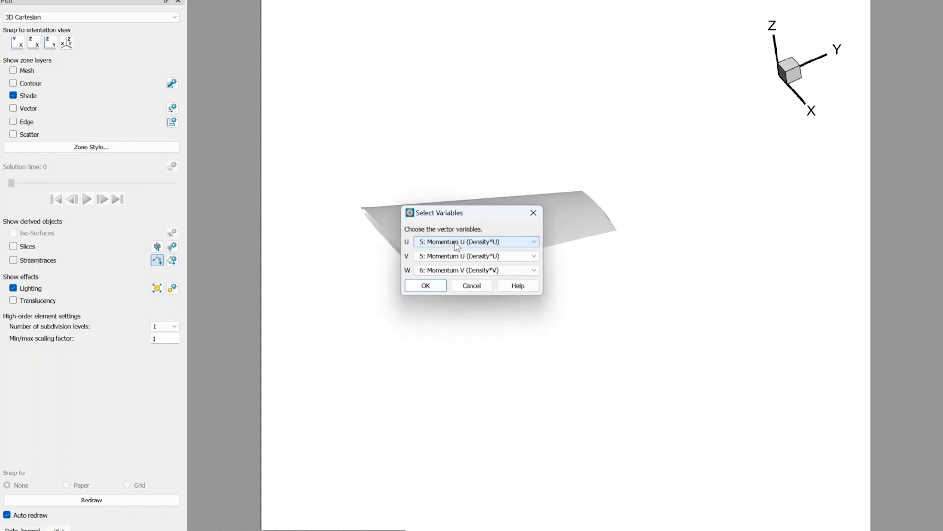
pyautogui.scroll(-1, 457, 257)
pyautogui.scroll(-1, 450, 270)
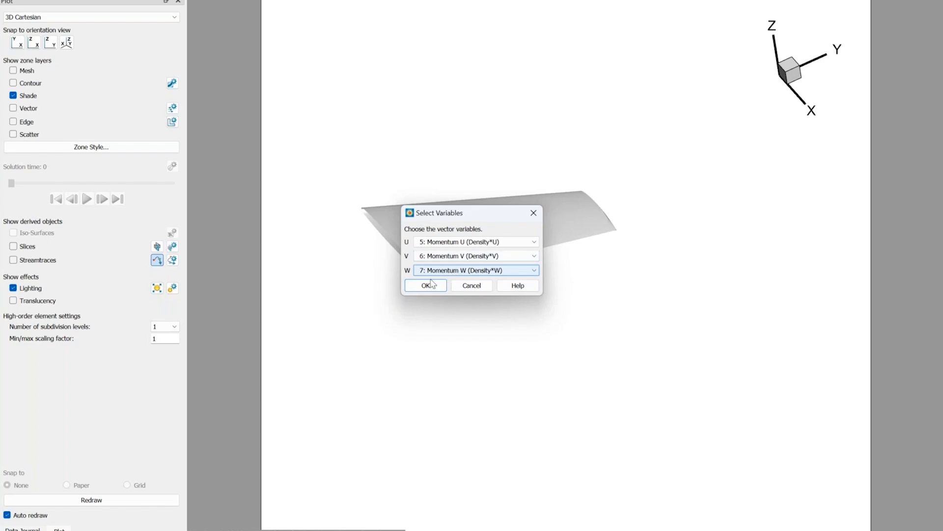
pyautogui.click(426, 285)
pyautogui.moveTo(404, 232); pyautogui.dragTo(565, 208)
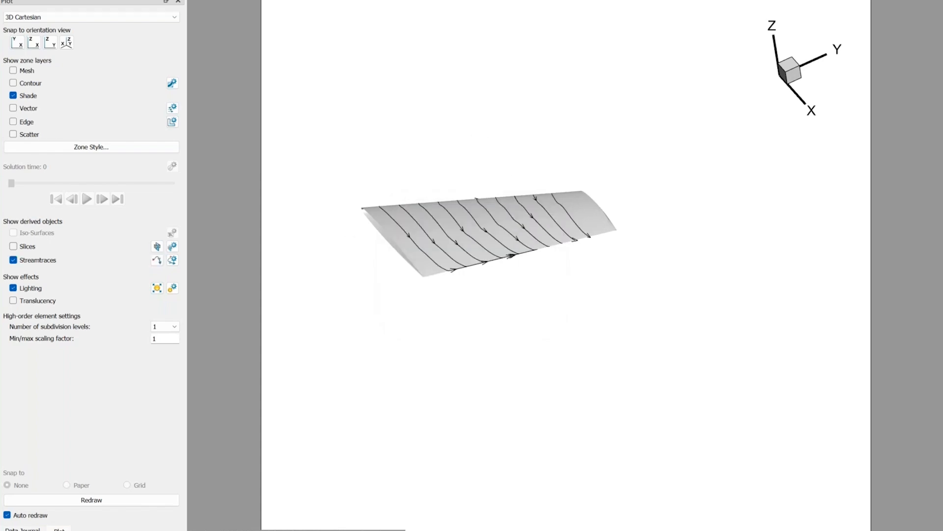
# Save the layout as OneraM6_surface_streams.lay, replacing the existing file.
pyautogui.click(9, 0)
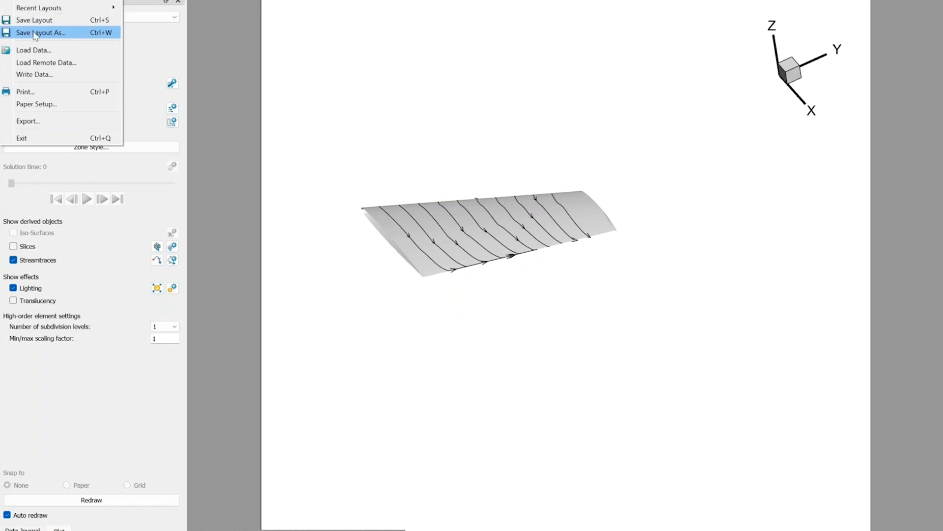
pyautogui.click(34, 33)
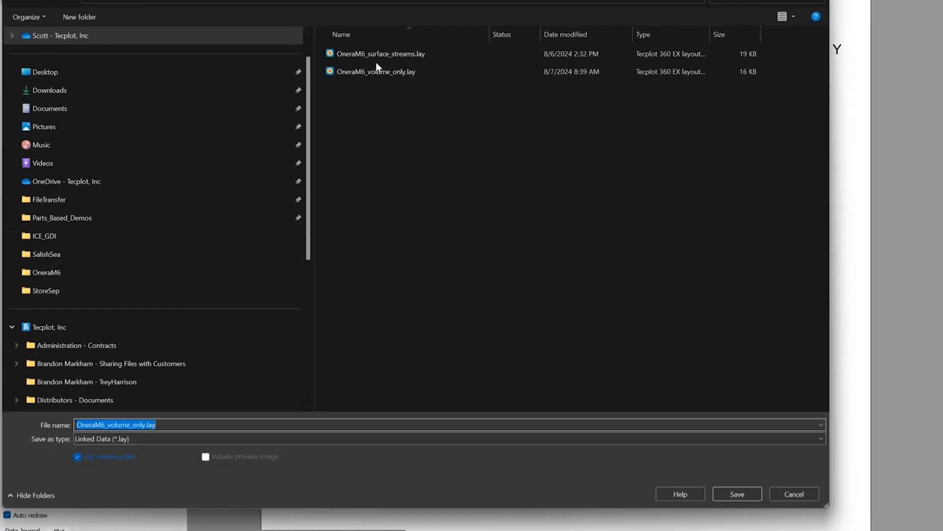
pyautogui.click(376, 60)
pyautogui.click(748, 492)
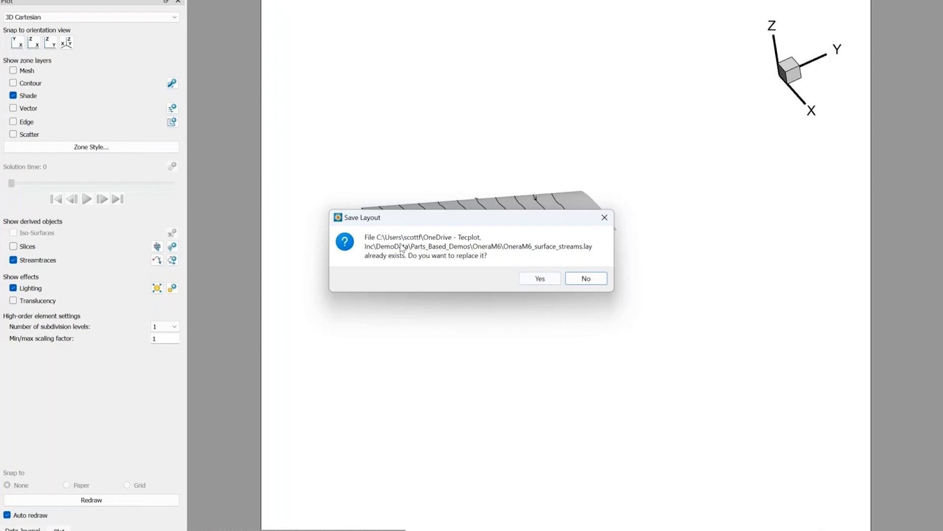
pyautogui.click(537, 278)
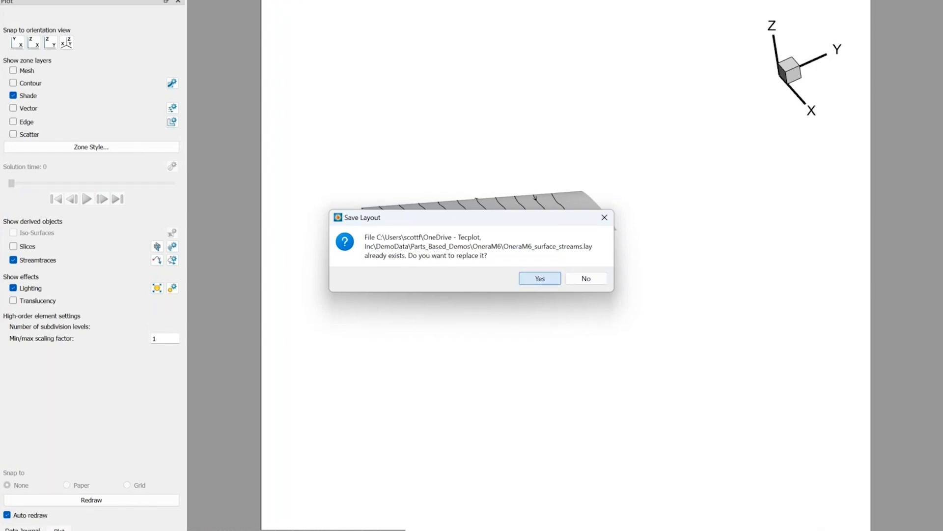
# Show the data journal, clear the session, and reopen the recently saved OneraM6_surface_streams.lay layout.
pyautogui.click(22, 529)
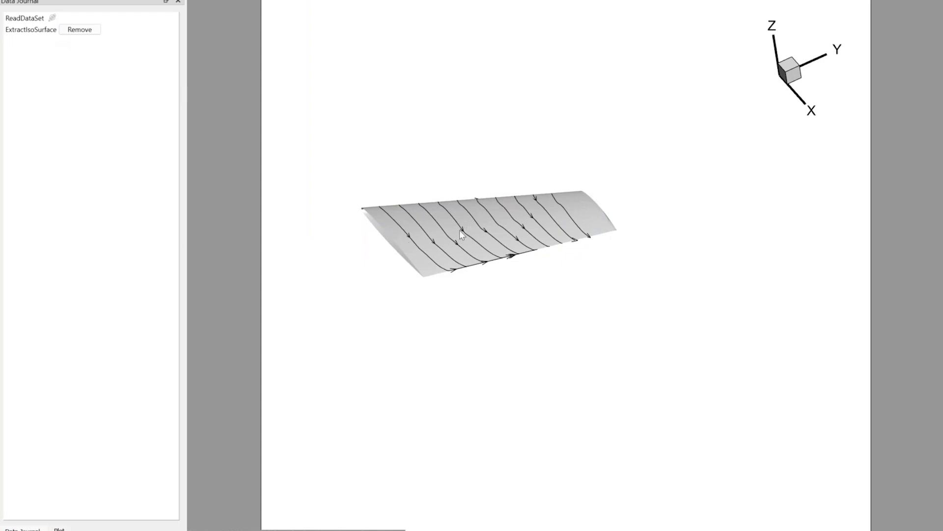
pyautogui.click(37, 31)
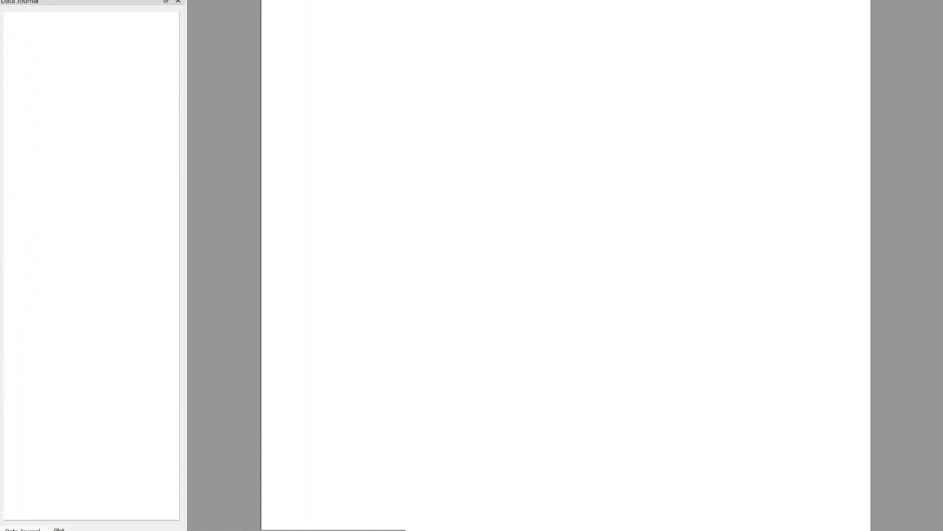
pyautogui.click(11, 0)
pyautogui.moveTo(64, 8)
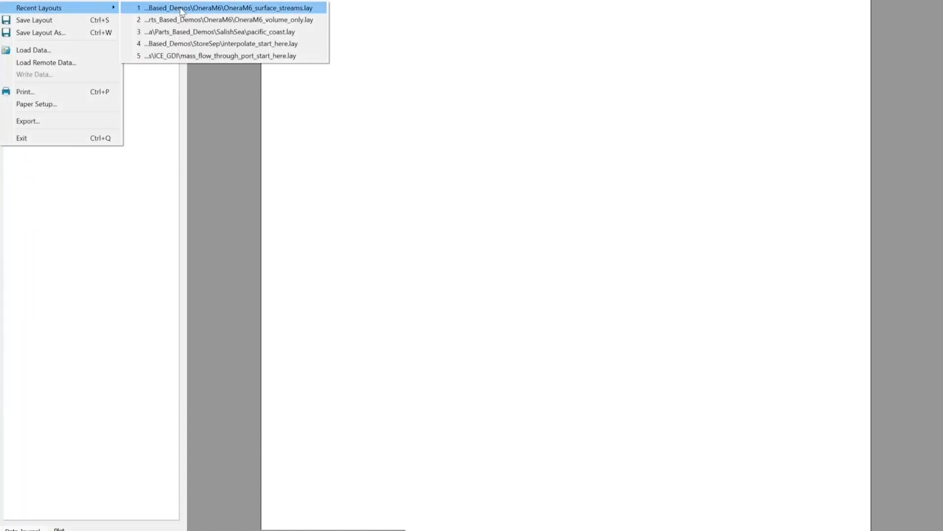
pyautogui.click(183, 9)
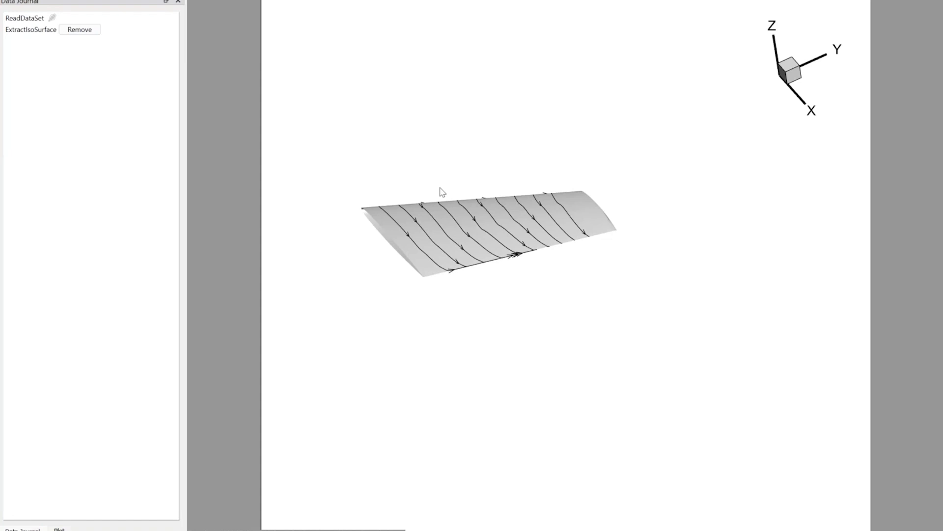
# Add a second Mach iso-value of 0.7 to the ExtractIsoSurface operation in the data journal and apply it.
pyautogui.click(28, 32)
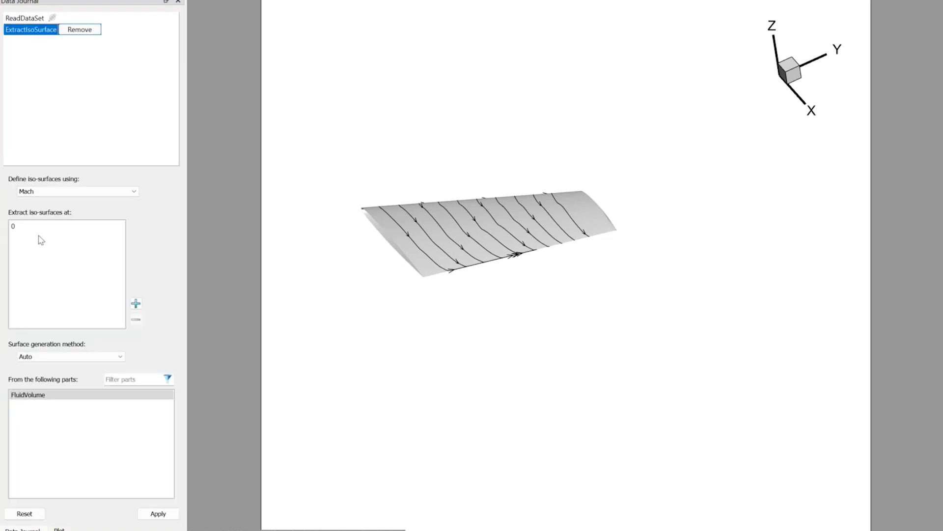
pyautogui.click(135, 303)
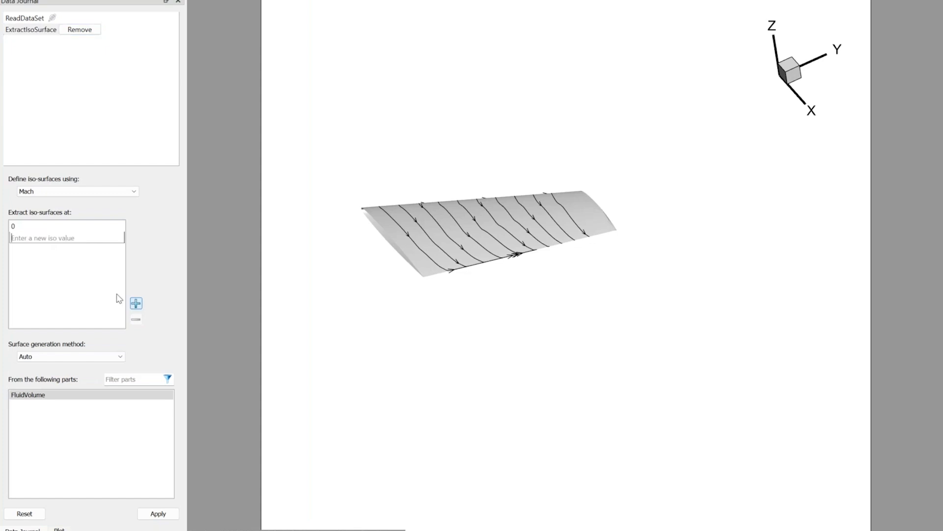
pyautogui.write('0.7')
pyautogui.press('Return')
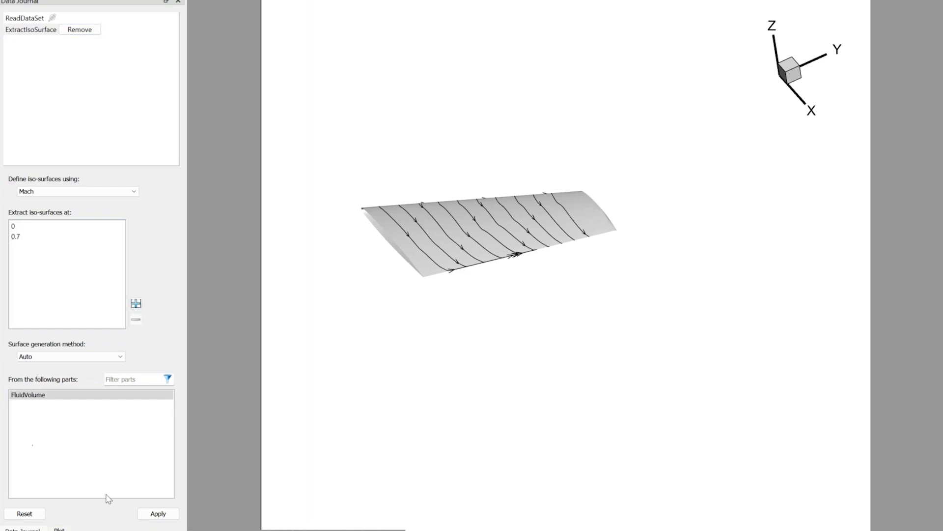
pyautogui.click(158, 514)
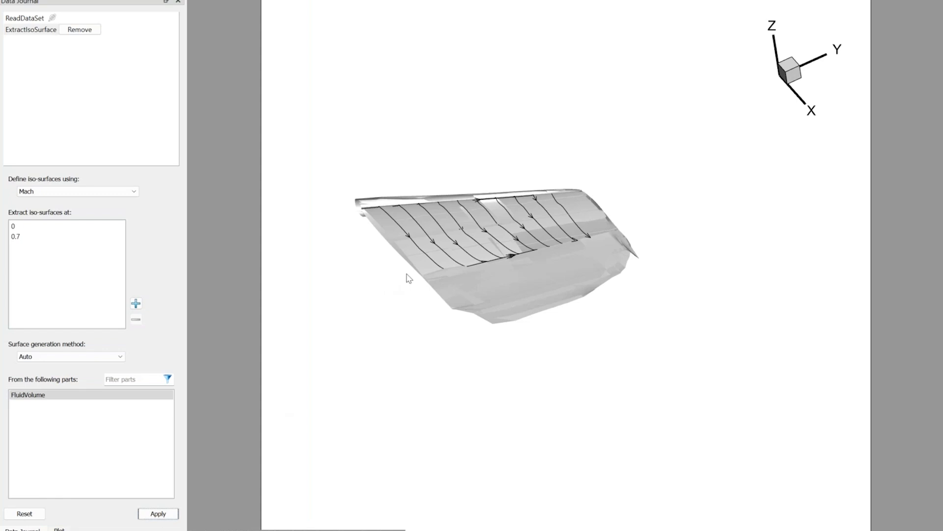
pyautogui.moveTo(454, 307); pyautogui.dragTo(430, 410)
# Remove the 0.7 iso-value and reapply the extraction, and delete the ExtractIsoSurface operation from the data journal.
pyautogui.click(53, 237)
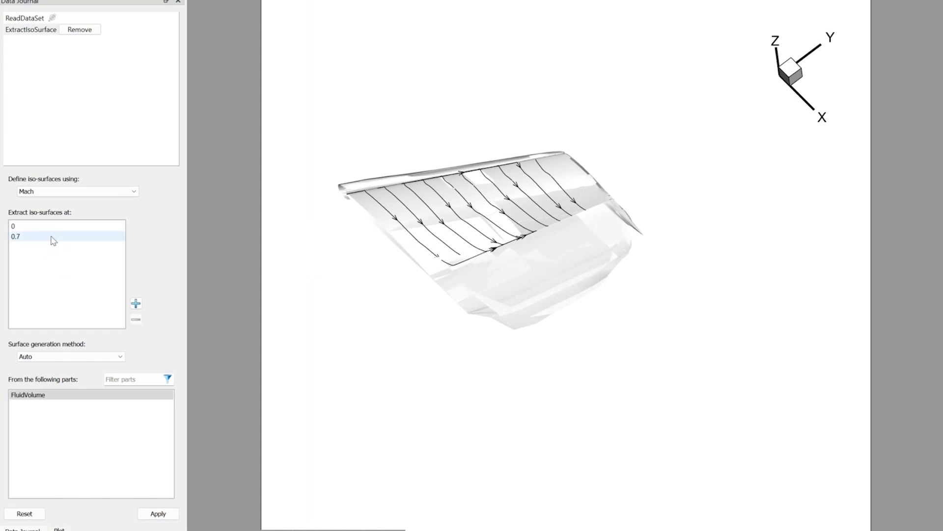
pyautogui.click(135, 320)
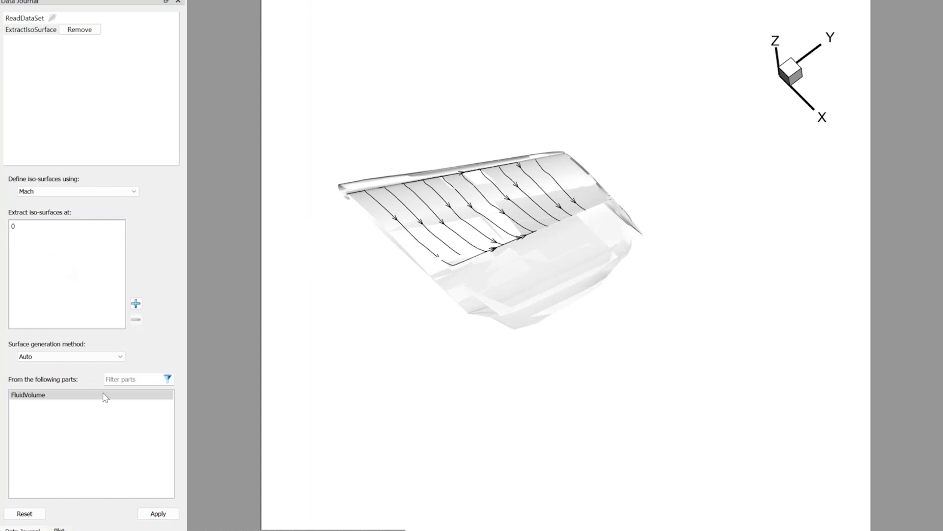
pyautogui.click(158, 514)
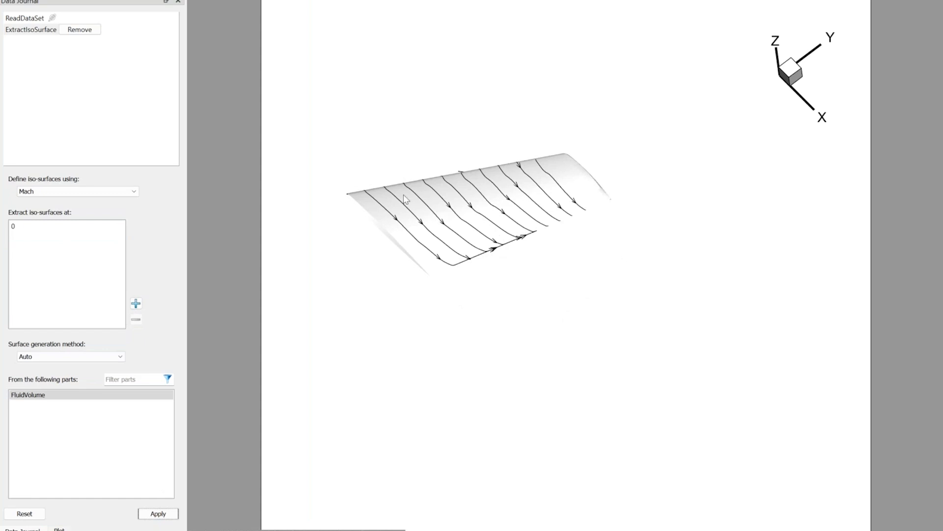
pyautogui.click(84, 31)
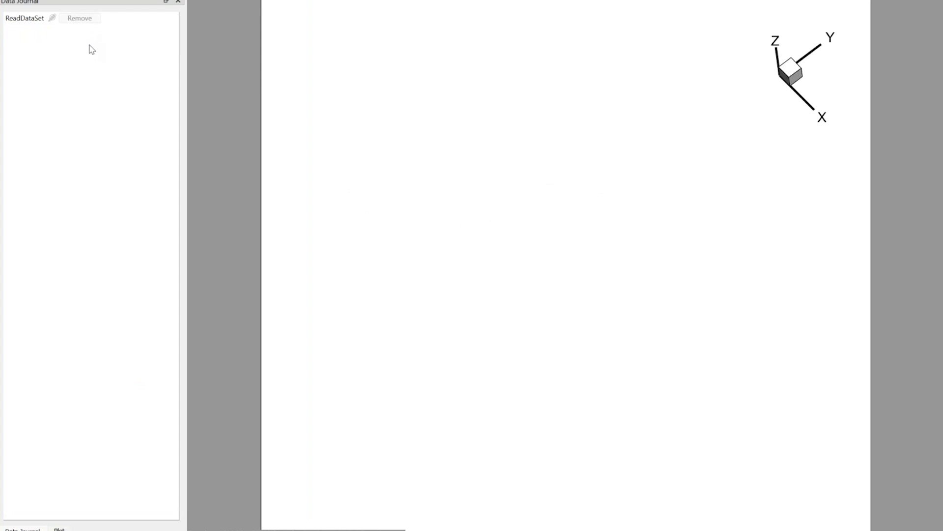